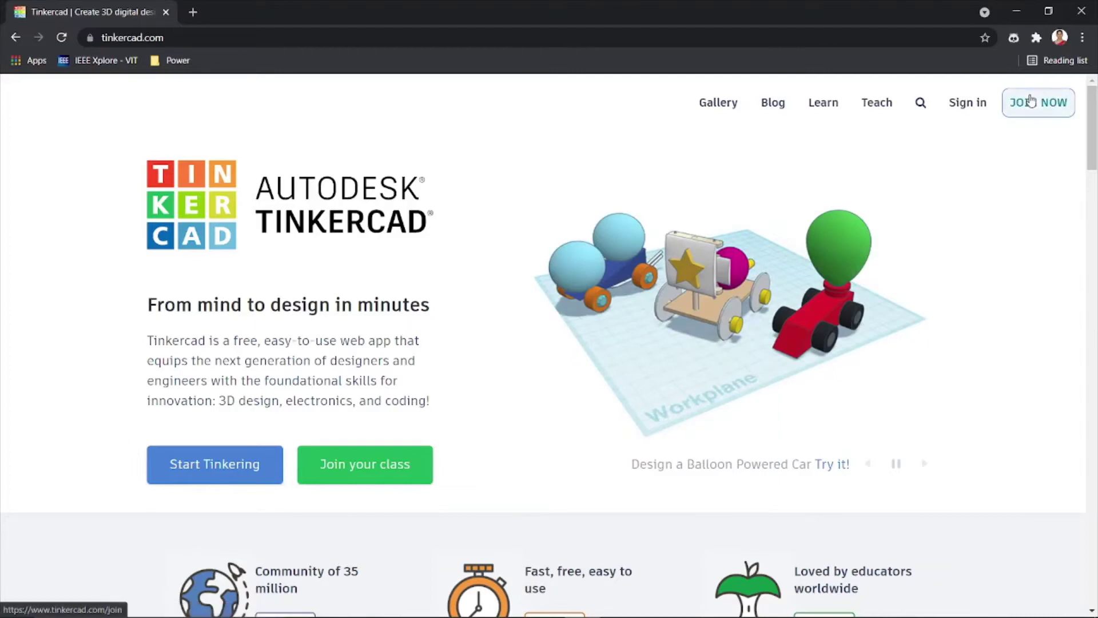
Sign in with Google, create a new circuit design and dismiss the starter circuits tip.
{"action": "left_click", "coordinate": [967, 109]}
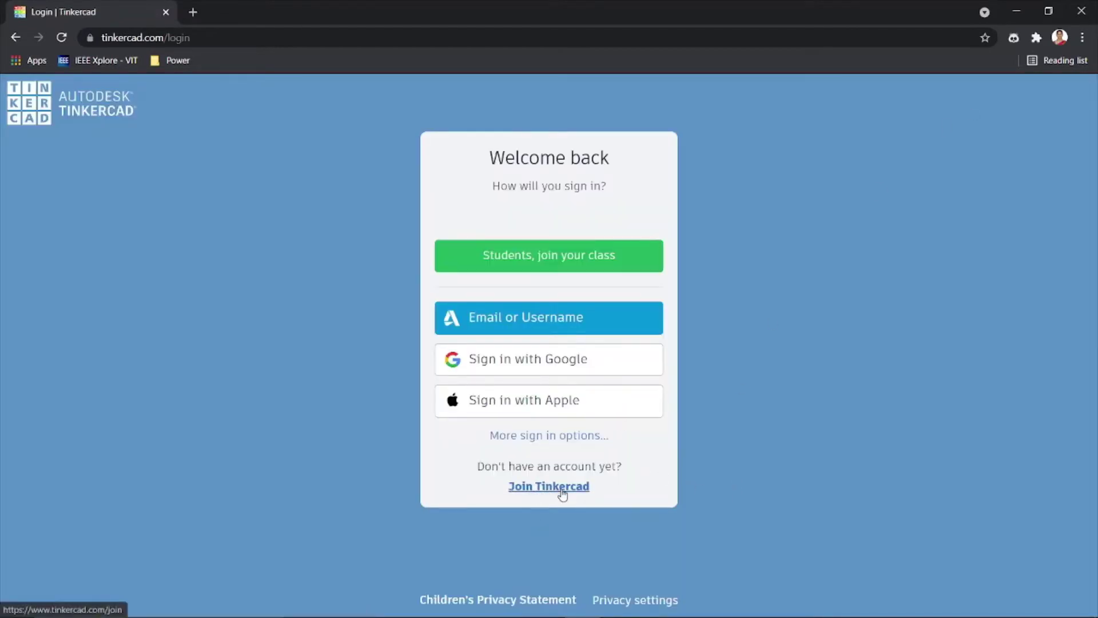
{"action": "left_click", "coordinate": [512, 369]}
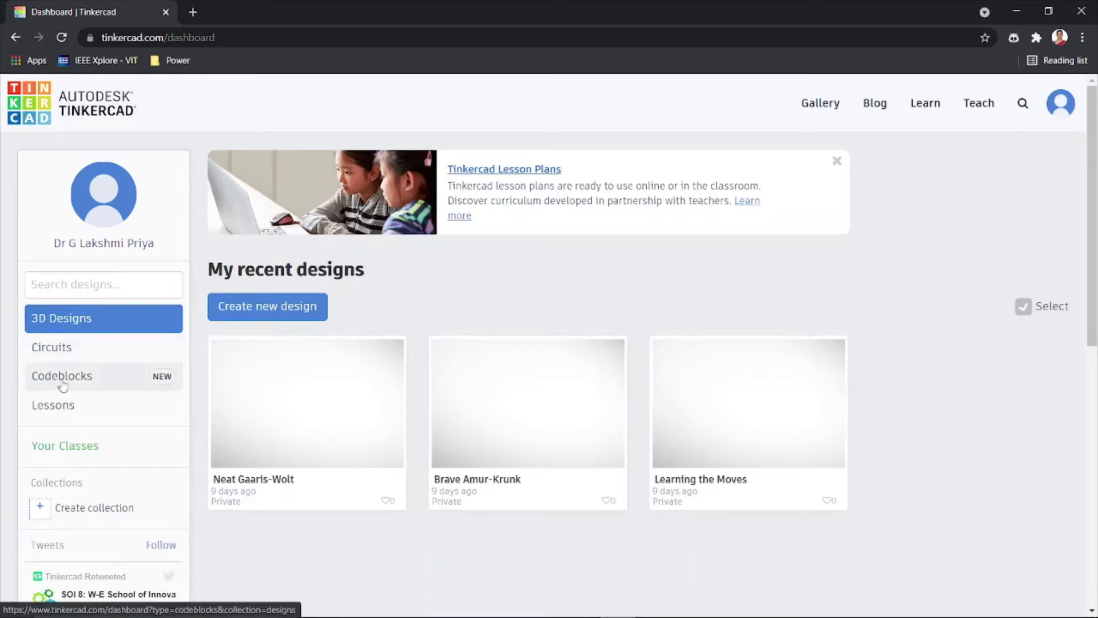
{"action": "left_click", "coordinate": [115, 355]}
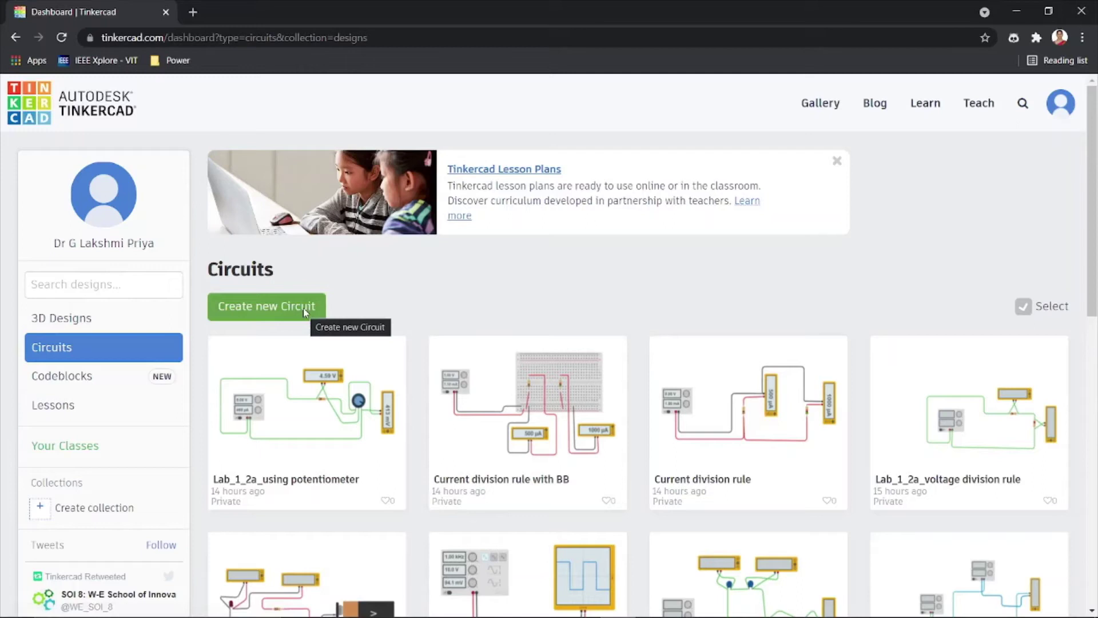
{"action": "left_click", "coordinate": [303, 309]}
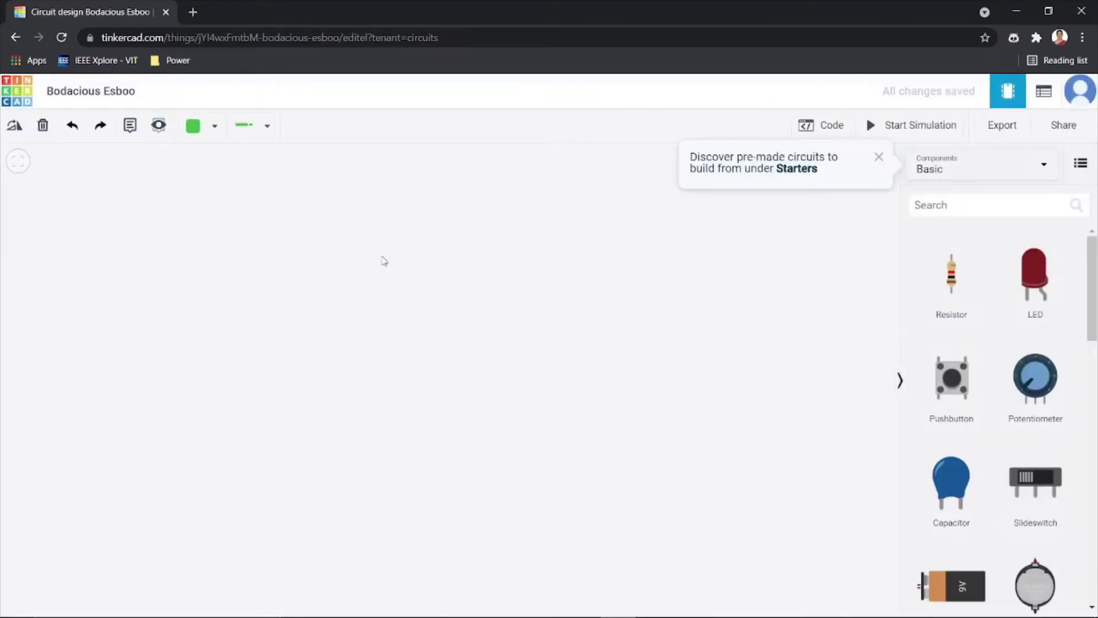
{"action": "left_click", "coordinate": [879, 157]}
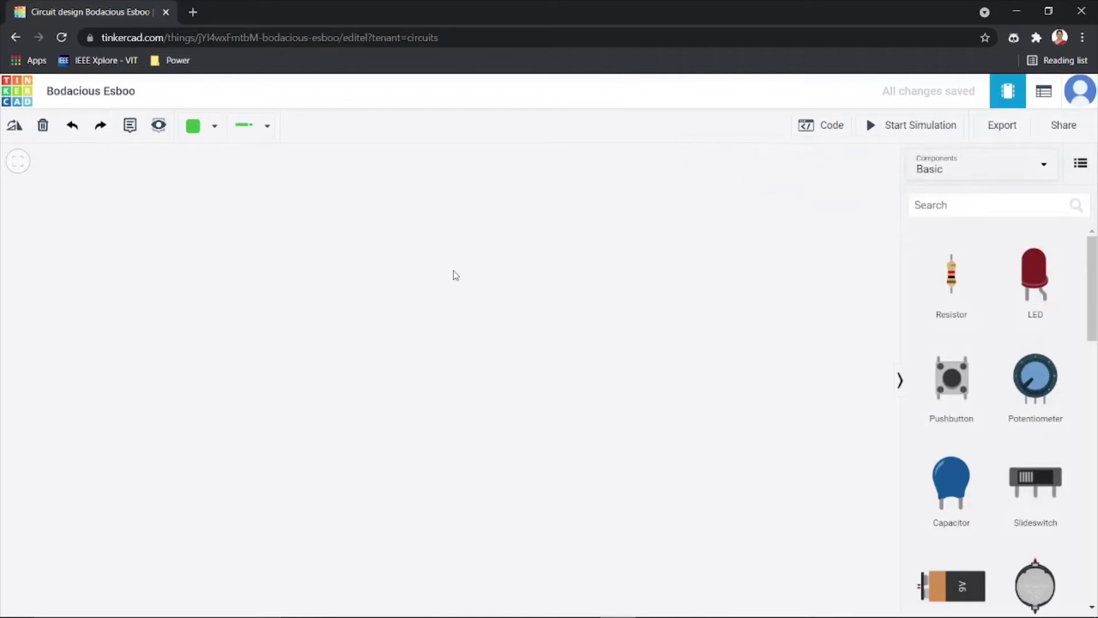
Rename the circuit design as "Current Division Rule".
{"action": "left_click", "coordinate": [136, 91]}
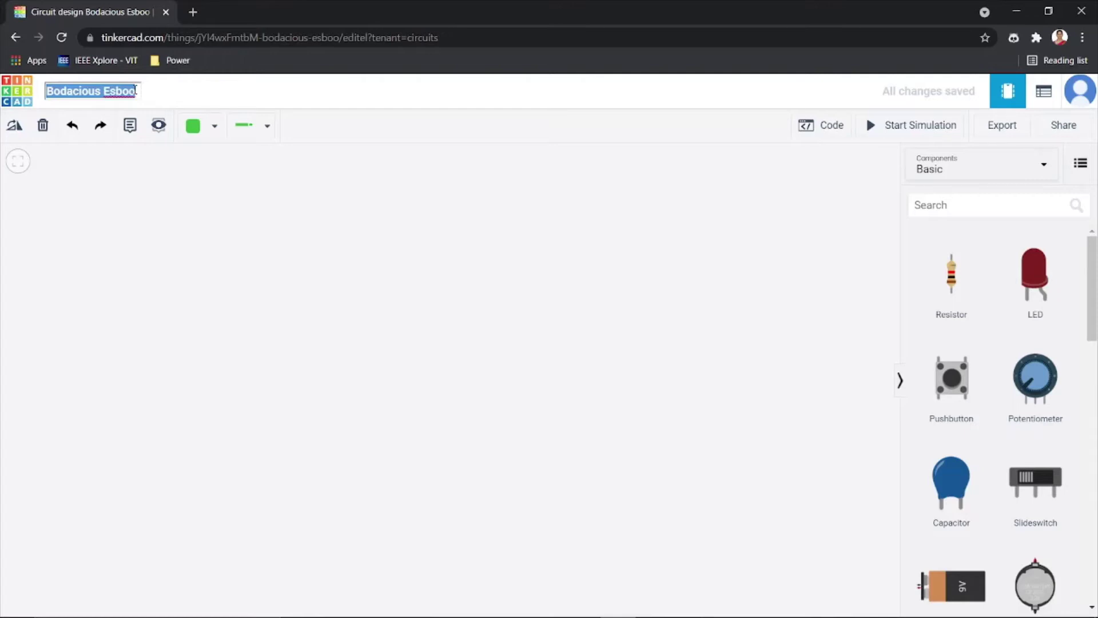
{"action": "type", "text": "Curr"}
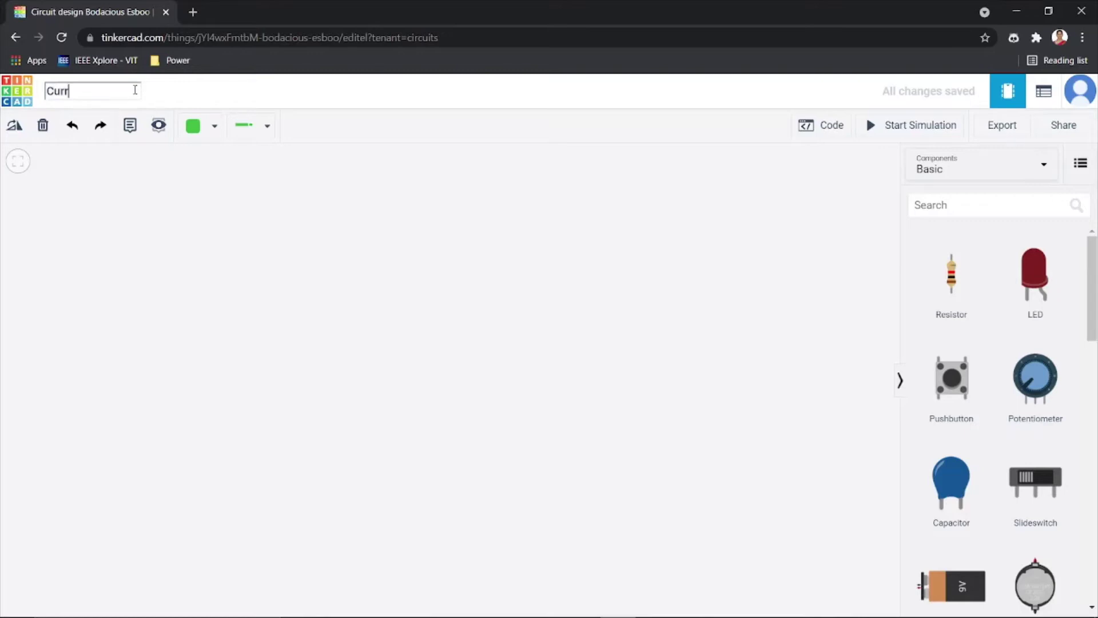
{"action": "type", "text": "ent Division Rule"}
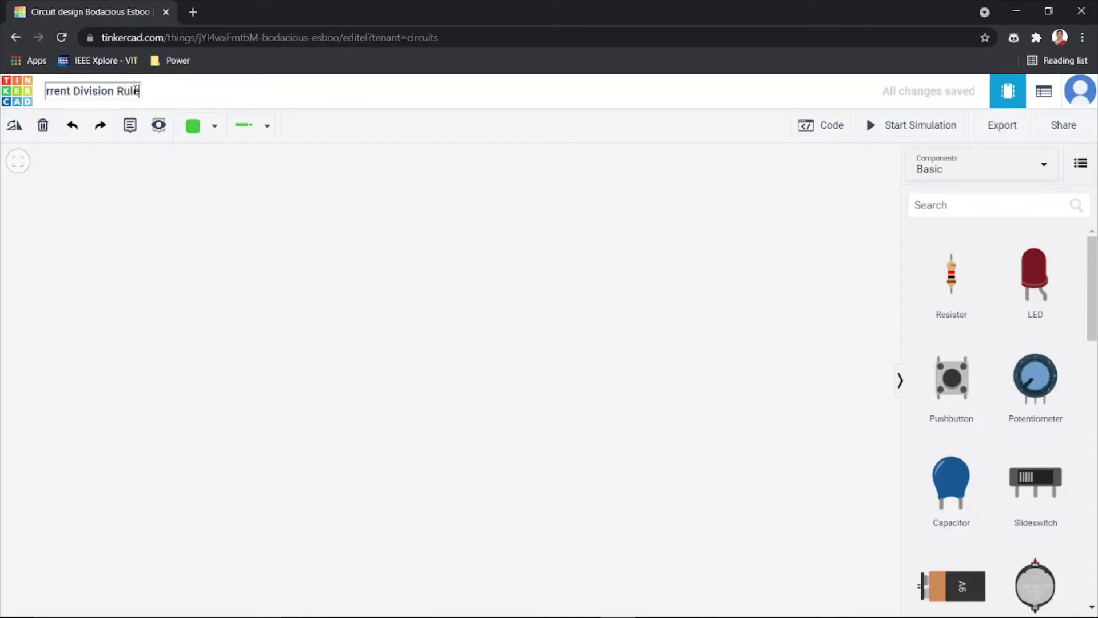
{"action": "key", "text": "Return"}
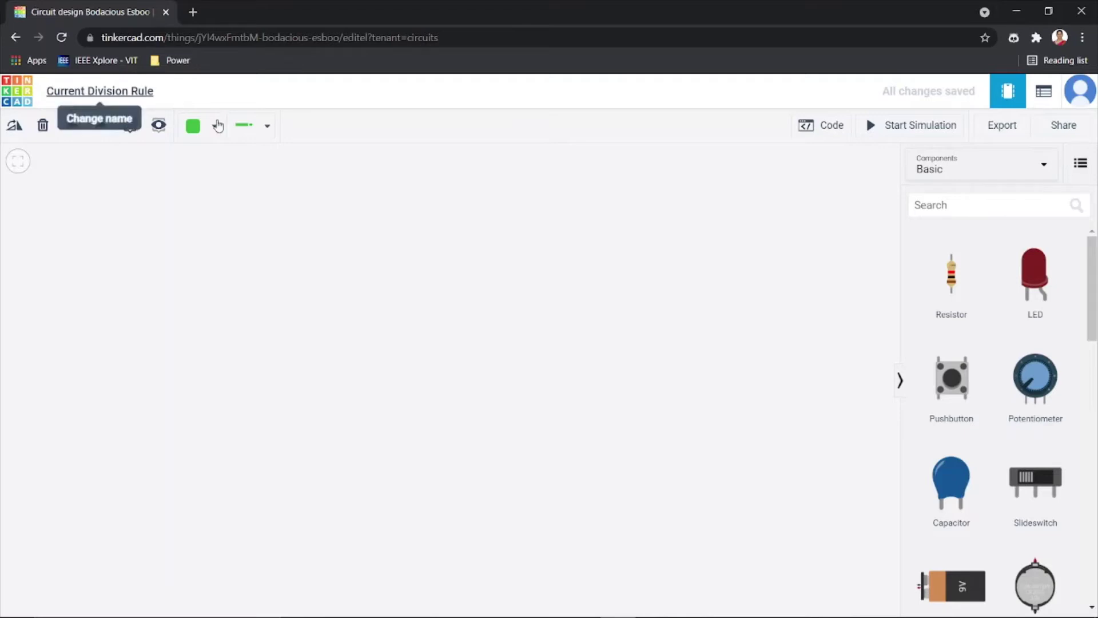
Examine the component categories, the wire colours and types, and the full list of basic components.
{"action": "left_click", "coordinate": [1000, 175]}
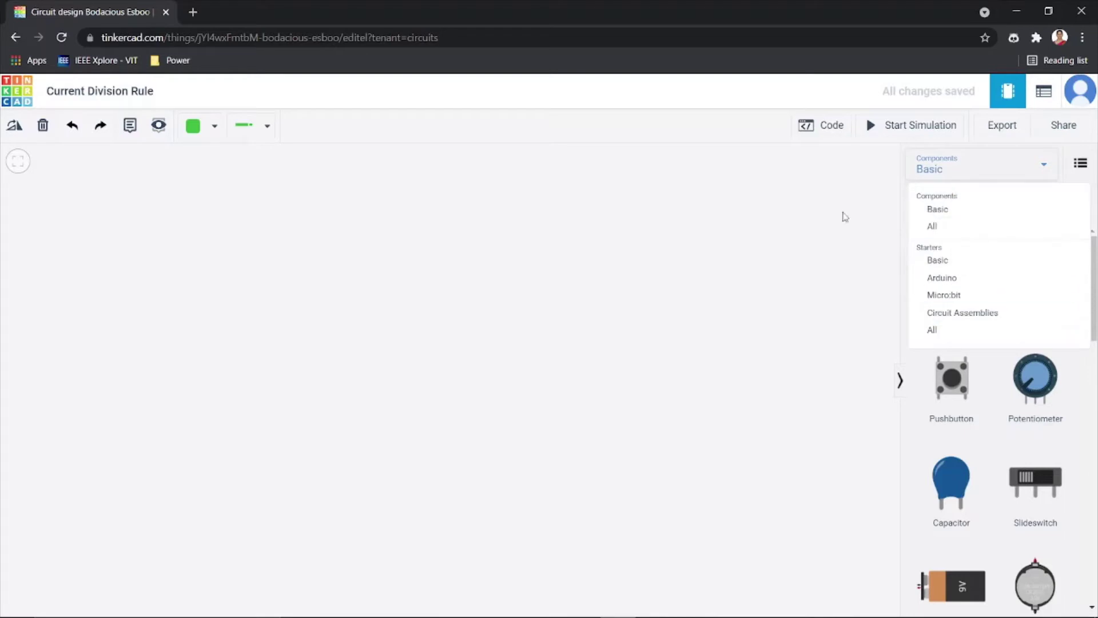
{"action": "left_click", "coordinate": [764, 231]}
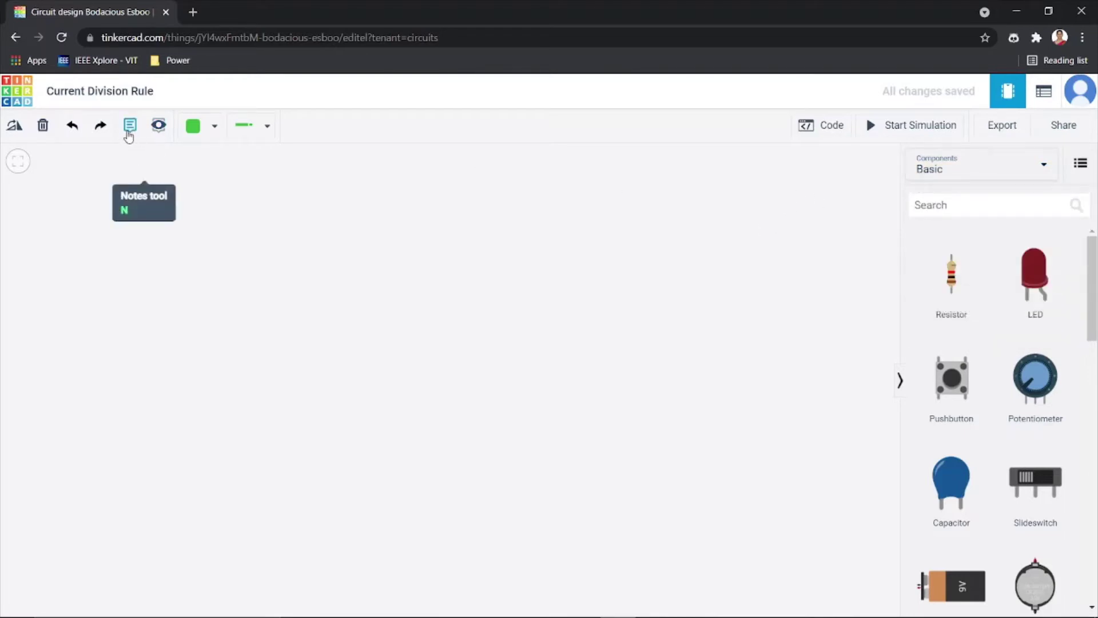
{"action": "left_click", "coordinate": [195, 126]}
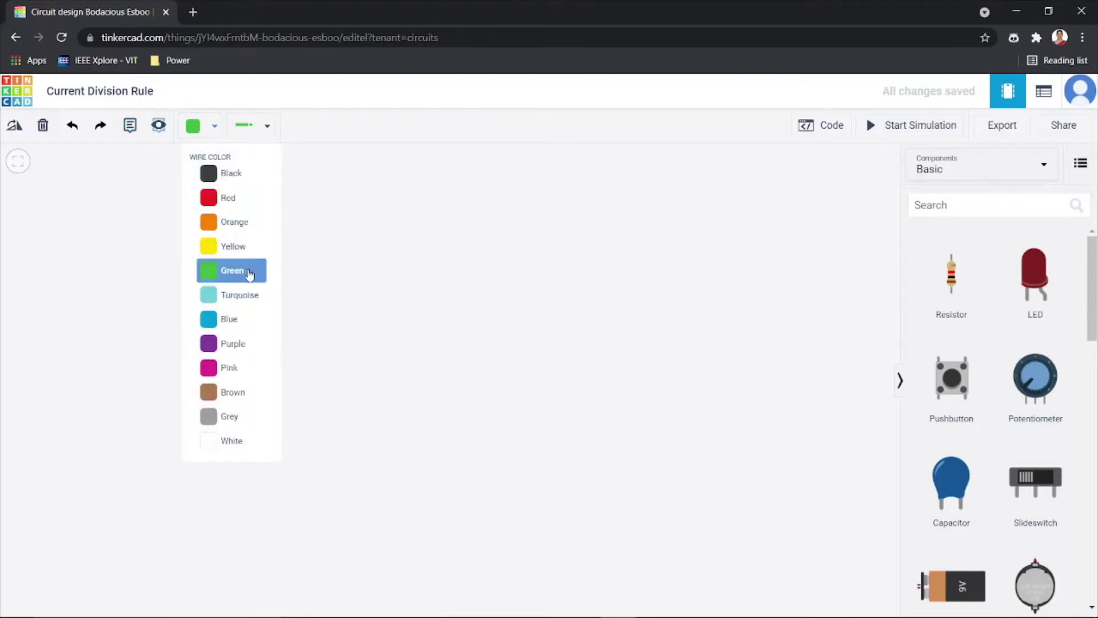
{"action": "left_click", "coordinate": [246, 126]}
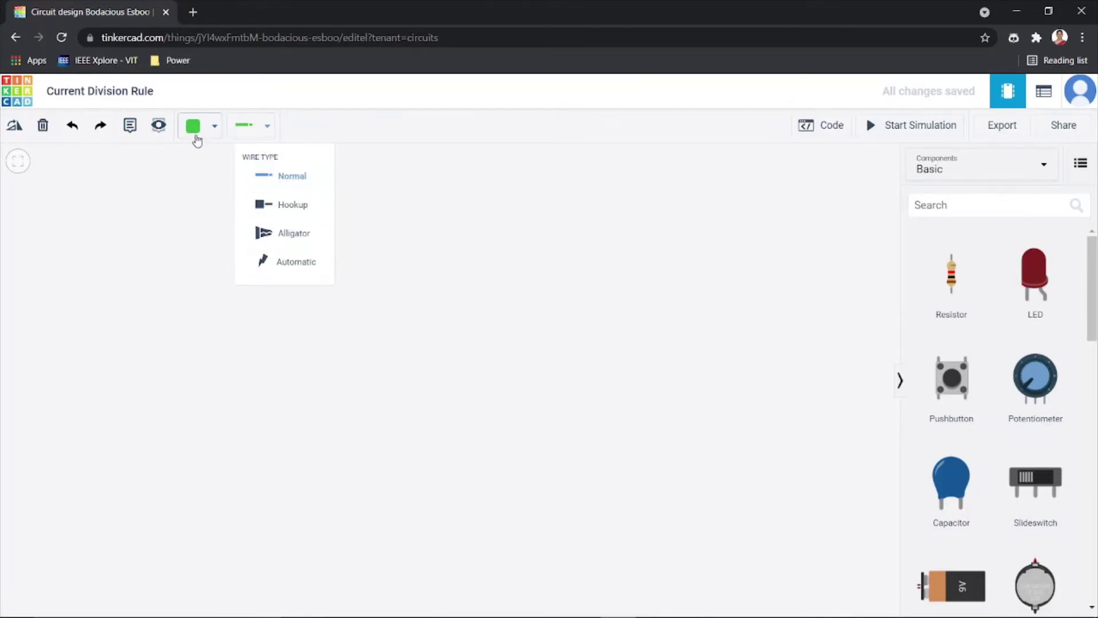
{"action": "left_click", "coordinate": [965, 206]}
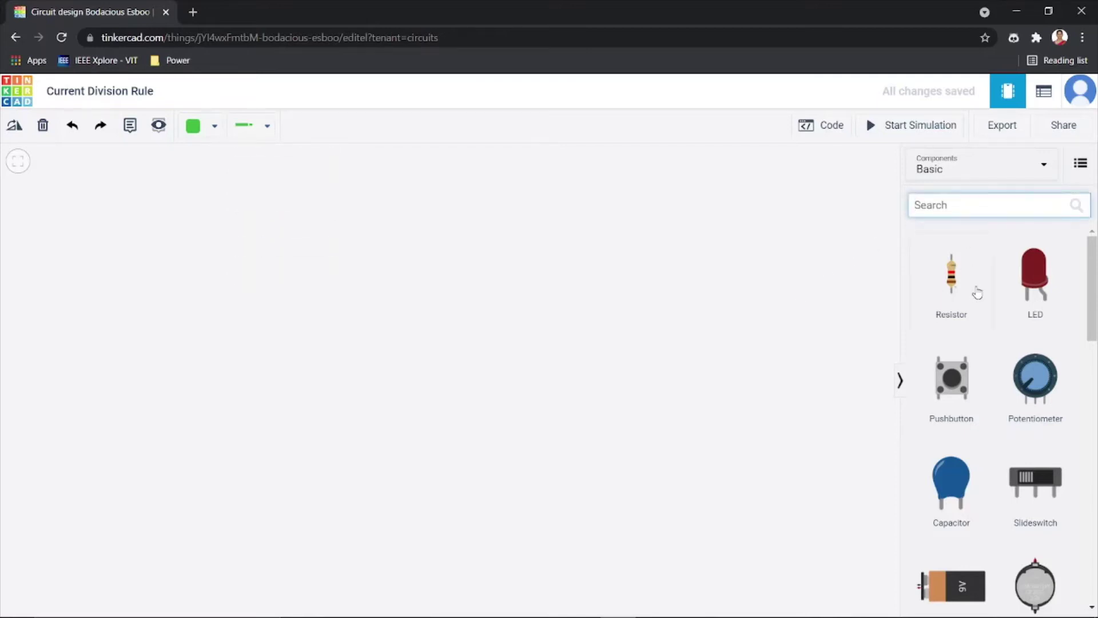
{"action": "scroll", "coordinate": [1058, 397], "scroll_direction": "down", "scroll_amount": 14}
{"action": "scroll", "coordinate": [1060, 398], "scroll_direction": "down", "scroll_amount": 5}
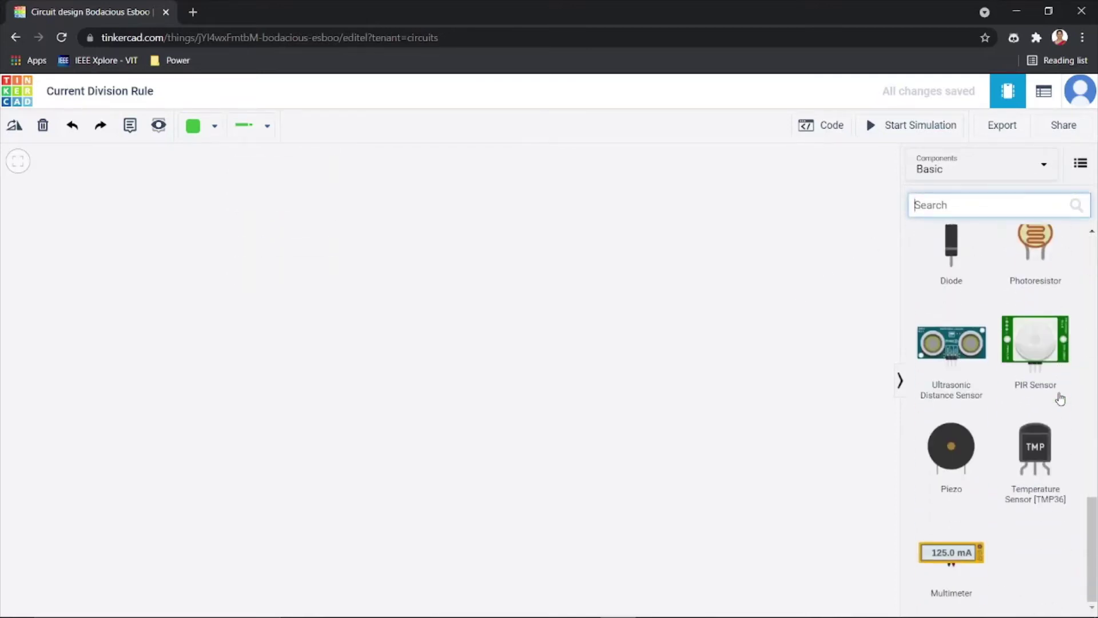
{"action": "scroll", "coordinate": [990, 238], "scroll_direction": "up", "scroll_amount": 19}
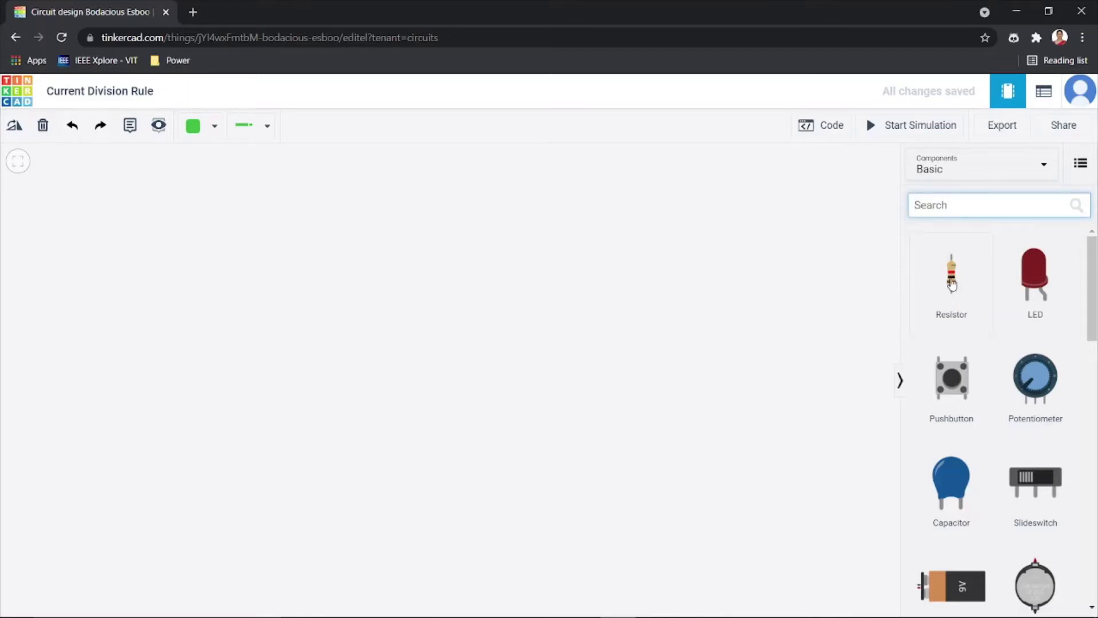
Place two vertical resistors side by side on the empty canvas.
{"action": "left_click_drag", "start_coordinate": [951, 283], "coordinate": [459, 311]}
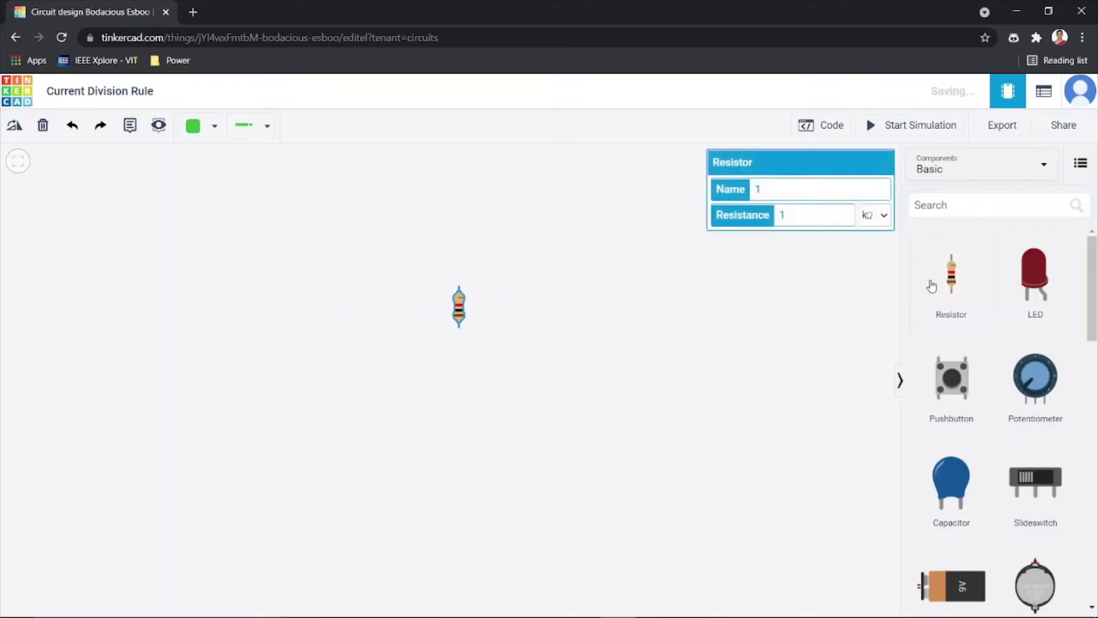
{"action": "left_click", "coordinate": [965, 288]}
{"action": "left_click_drag", "start_coordinate": [964, 287], "coordinate": [661, 313]}
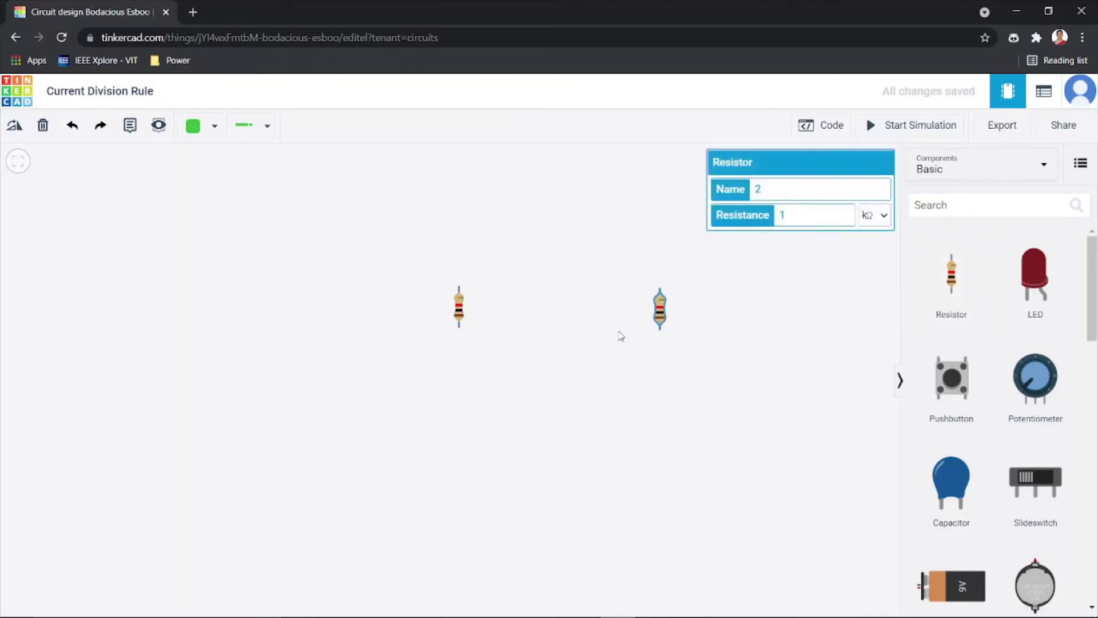
Rename the second resistor as R2 and the first resistor as R1.
{"action": "left_click", "coordinate": [756, 191]}
{"action": "left_click", "coordinate": [736, 295]}
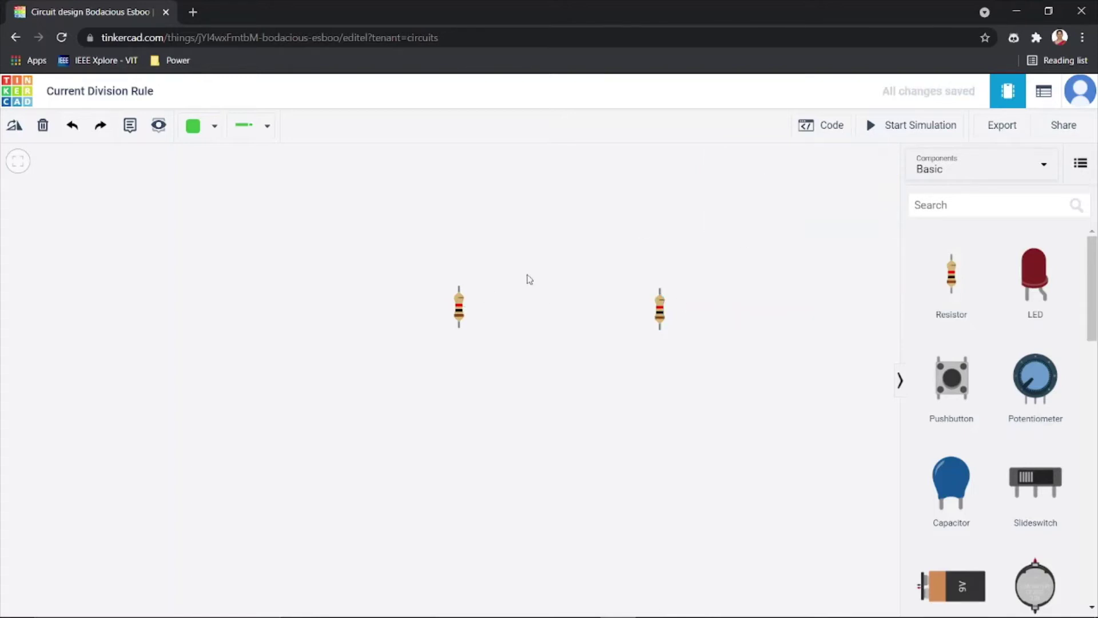
{"action": "left_click", "coordinate": [460, 319]}
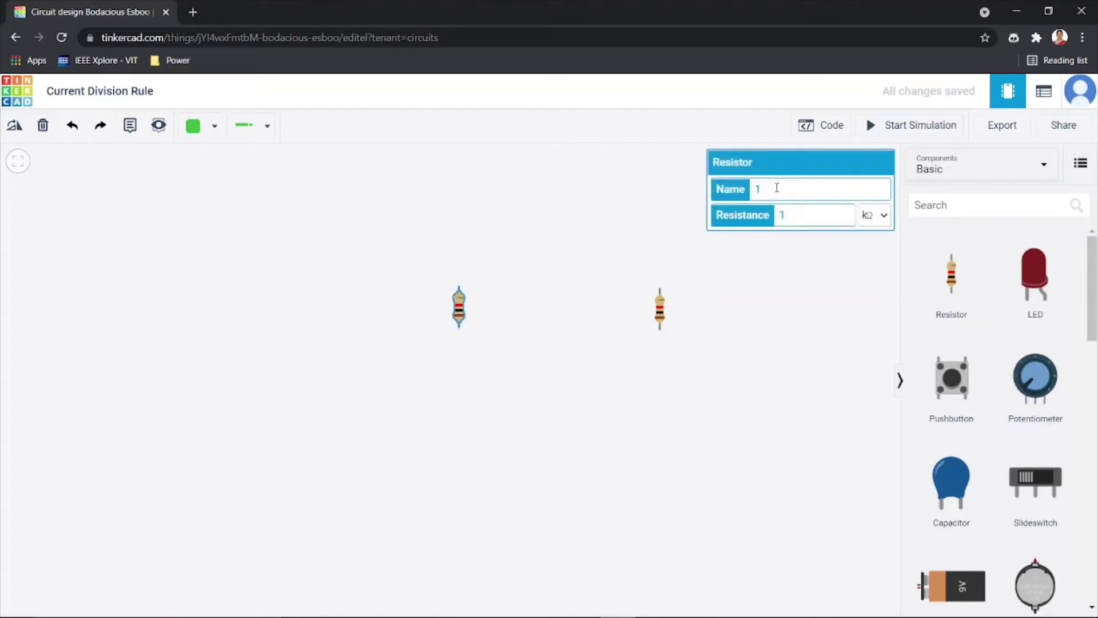
{"action": "left_click", "coordinate": [755, 191]}
{"action": "type", "text": "R"}
Set the resistance of resistor R2 to 5 kΩ.
{"action": "left_click", "coordinate": [661, 313]}
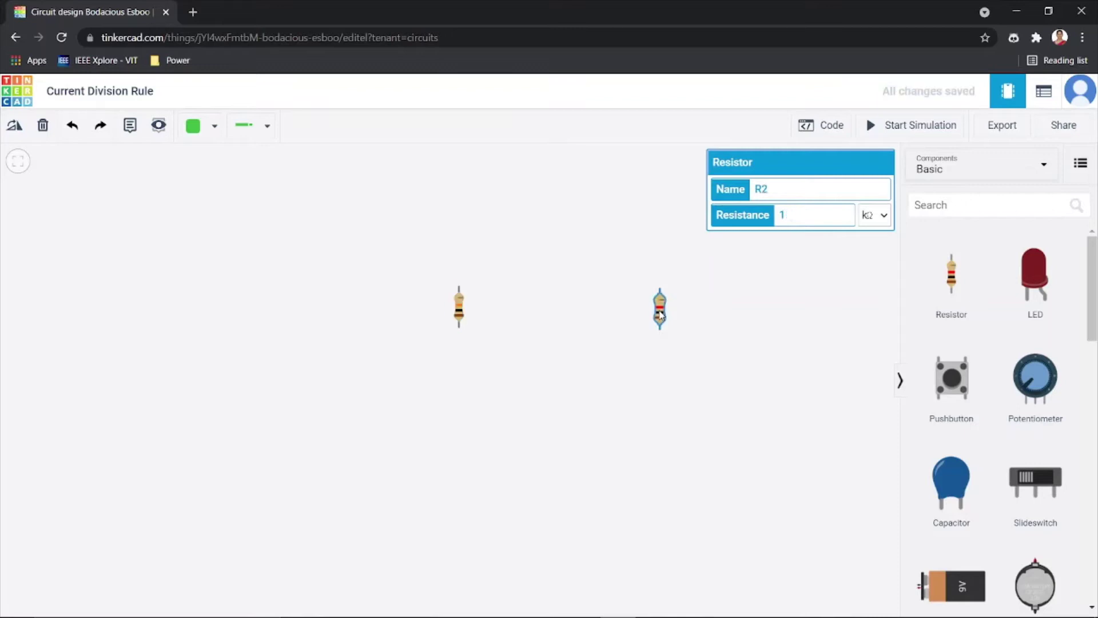
{"action": "double_click", "coordinate": [778, 215]}
{"action": "type", "text": "5"}
{"action": "left_click", "coordinate": [885, 217]}
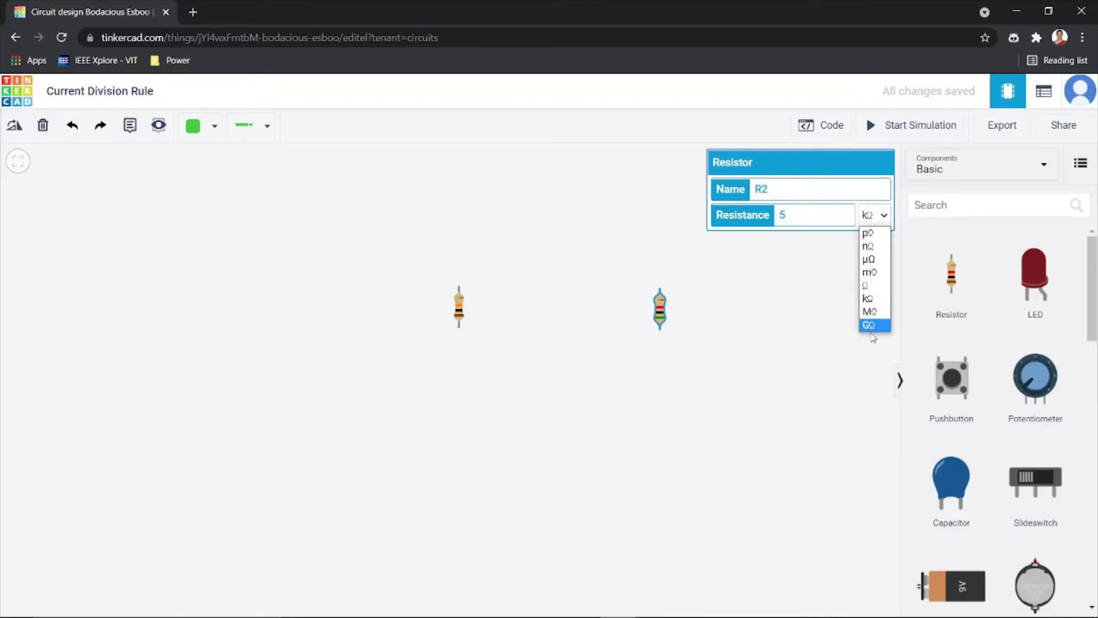
{"action": "left_click", "coordinate": [869, 285]}
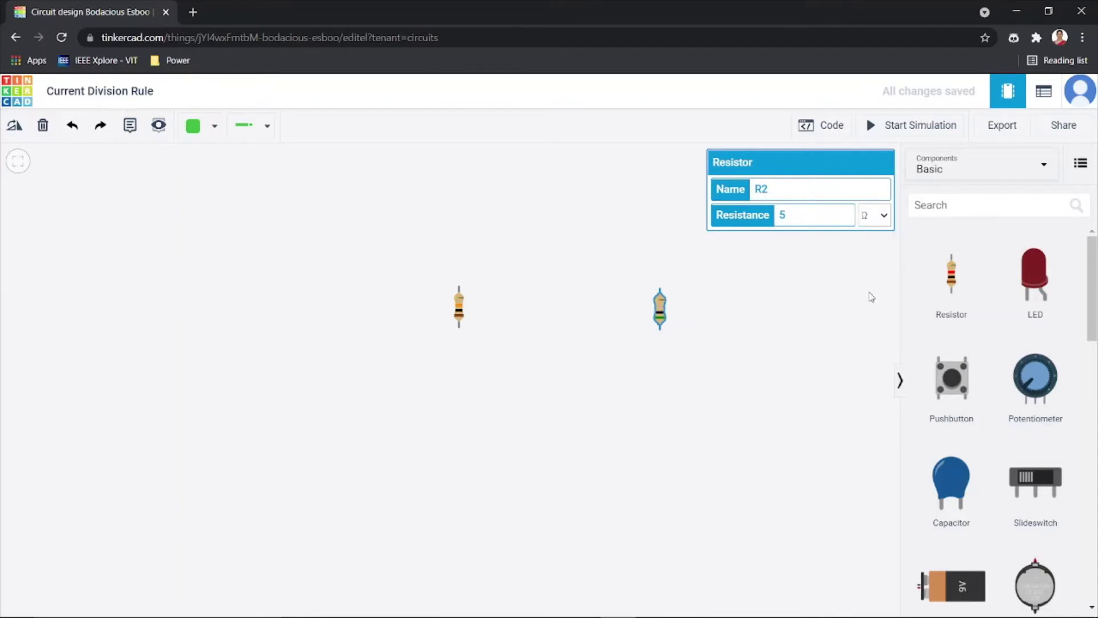
{"action": "left_click", "coordinate": [872, 222]}
{"action": "left_click", "coordinate": [881, 301]}
{"action": "left_click", "coordinate": [886, 306]}
Search the components for a power supply and place one beside resistor R1, on the side away from R2.
{"action": "scroll", "coordinate": [886, 306], "scroll_direction": "down", "scroll_amount": 1}
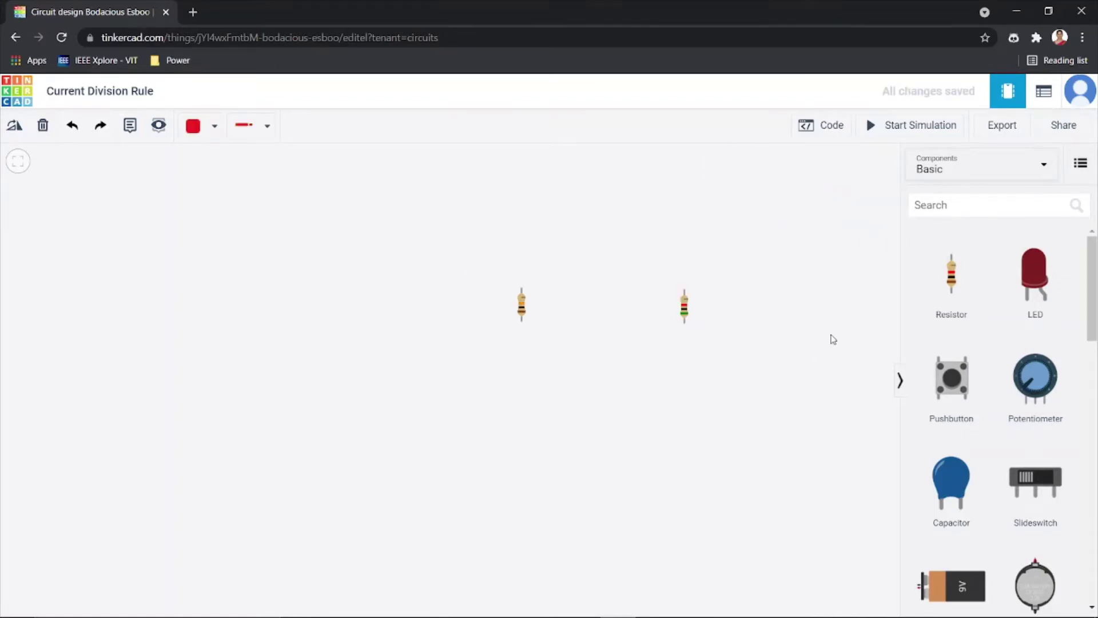
{"action": "left_click", "coordinate": [966, 207]}
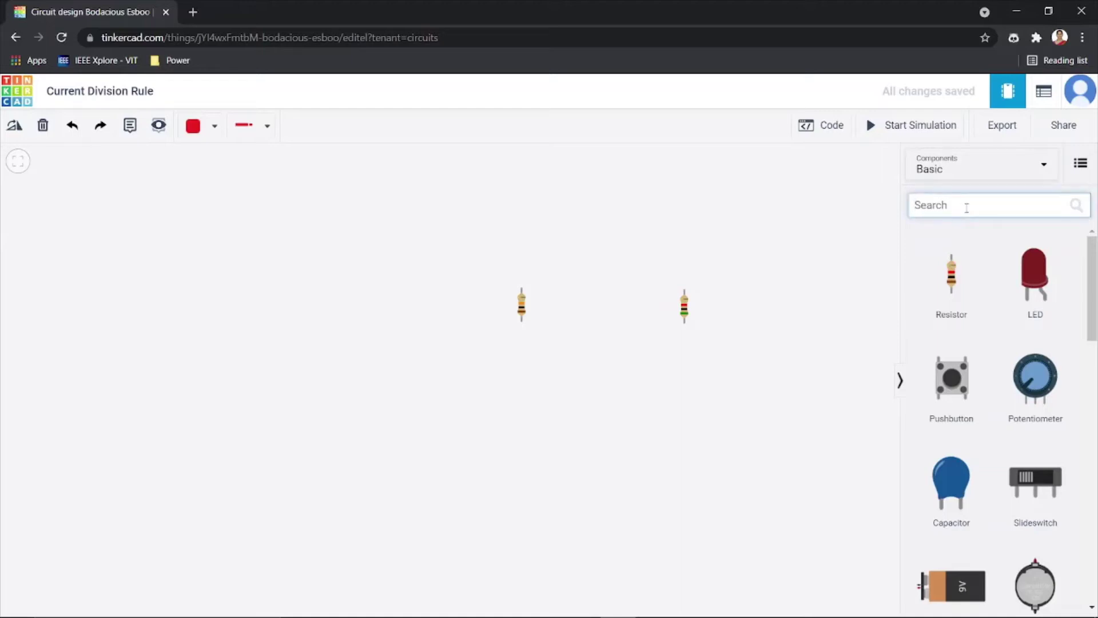
{"action": "type", "text": "po"}
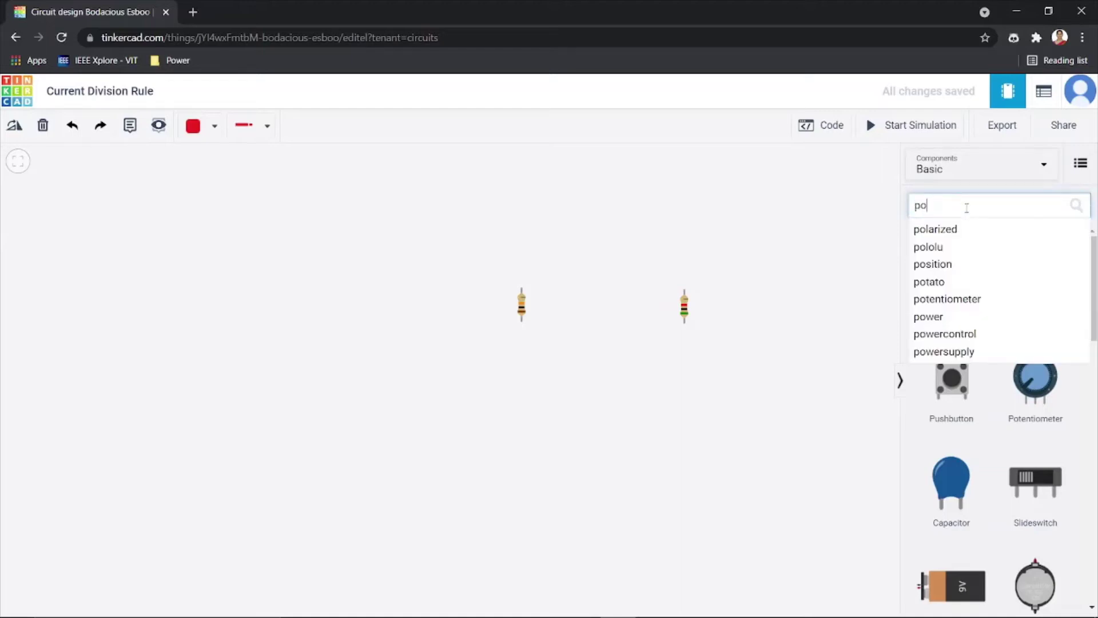
{"action": "type", "text": "wer su"}
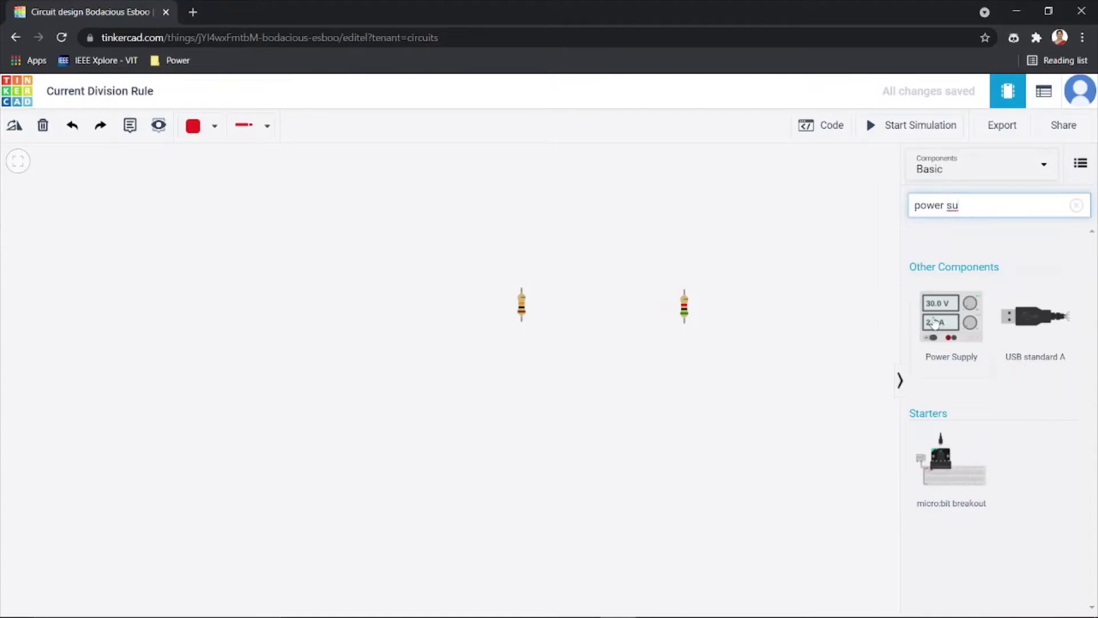
{"action": "left_click_drag", "start_coordinate": [934, 321], "coordinate": [315, 357]}
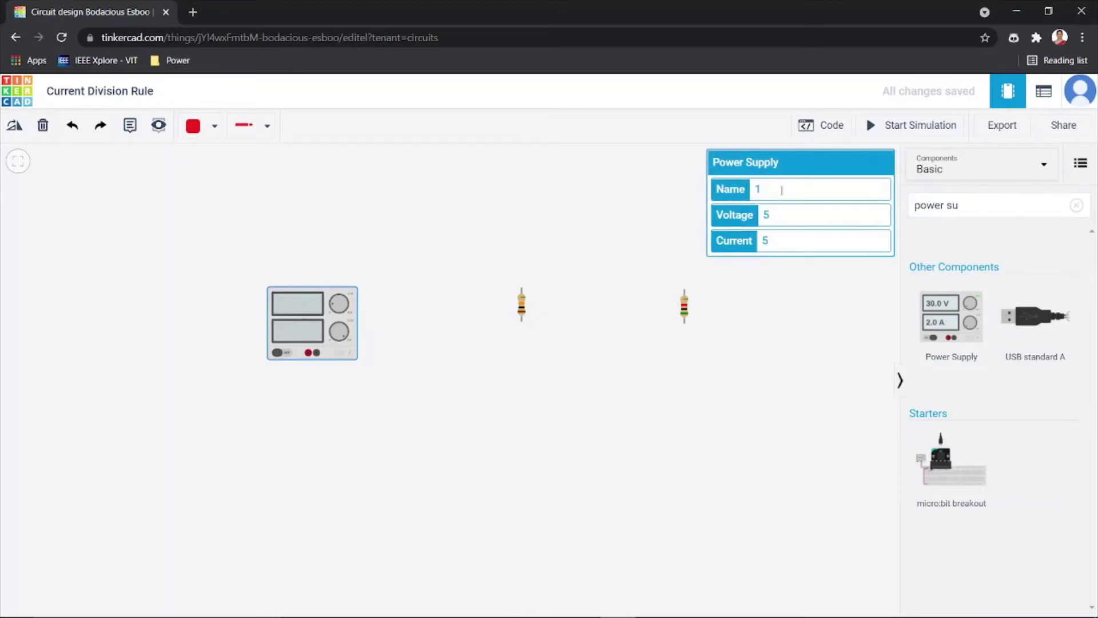
Name the power supply "ps" and set its current to 1.
{"action": "key", "text": "BackSpace"}
{"action": "type", "text": "ps"}
{"action": "left_click", "coordinate": [781, 219]}
{"action": "left_click", "coordinate": [782, 242]}
{"action": "key", "text": "BackSpace"}
{"action": "type", "text": "1"}
{"action": "left_click", "coordinate": [838, 430]}
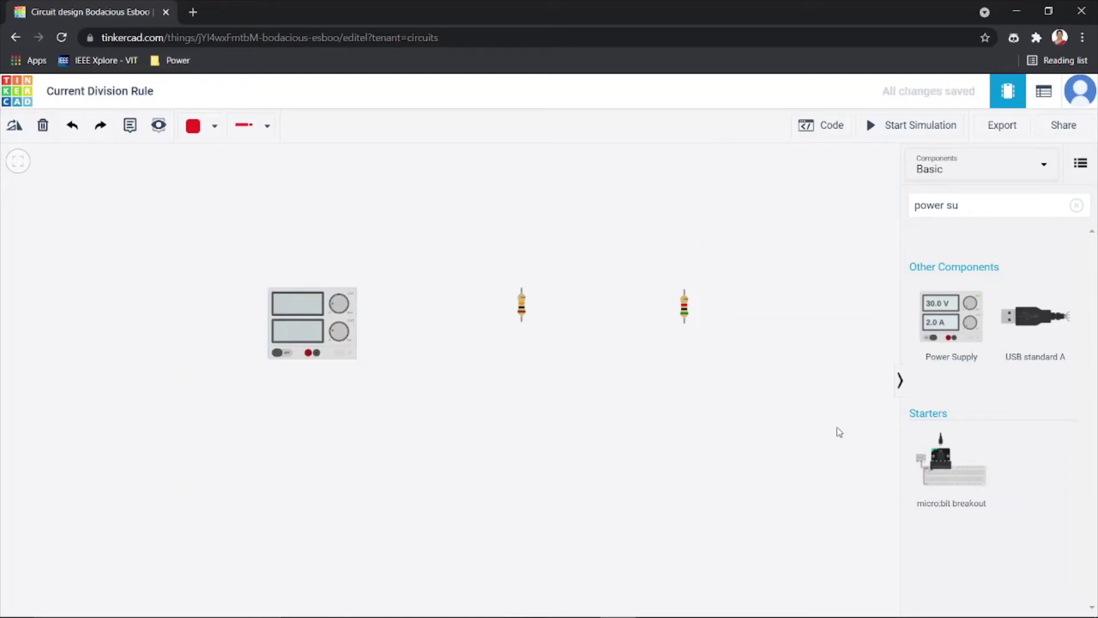
Search the components for "multimeter" and place two multimeters, one above each resistor.
{"action": "left_click", "coordinate": [1077, 207]}
{"action": "left_click", "coordinate": [976, 209]}
{"action": "type", "text": "multimeter"}
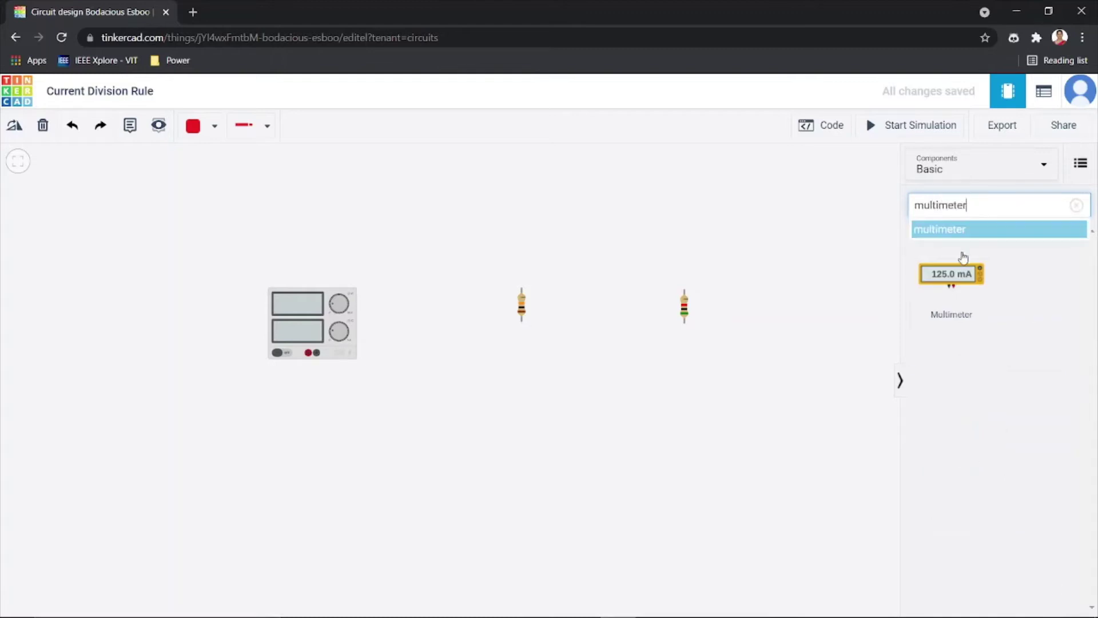
{"action": "left_click_drag", "start_coordinate": [961, 280], "coordinate": [529, 241]}
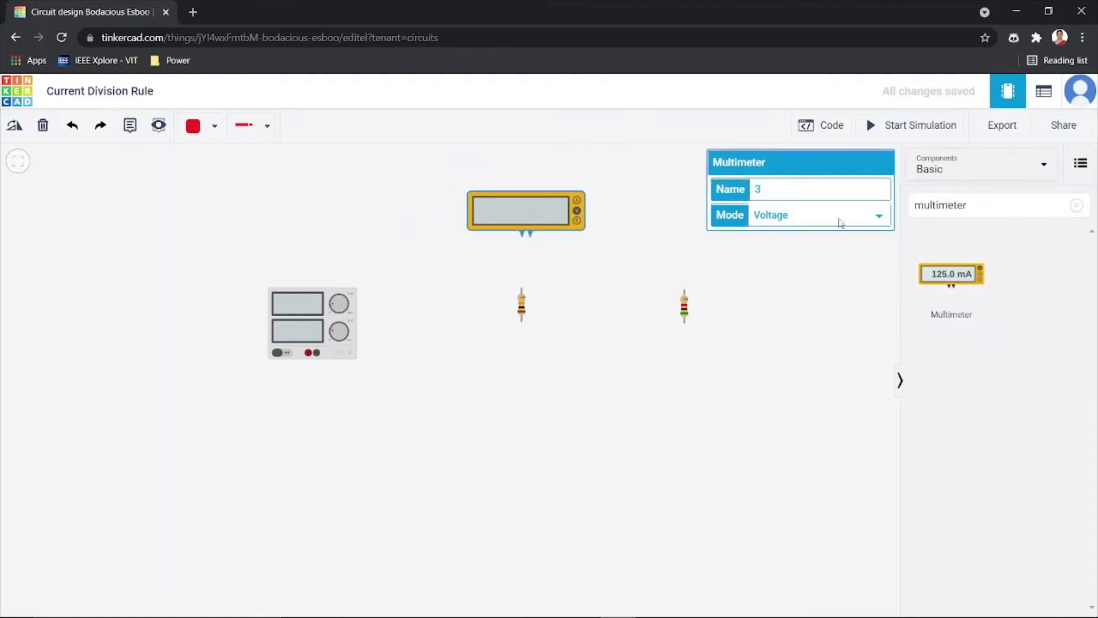
{"action": "left_click_drag", "start_coordinate": [953, 289], "coordinate": [759, 243]}
{"action": "left_click", "coordinate": [808, 475]}
Set the multimeter above resistor R1 to Amperage mode.
{"action": "left_click", "coordinate": [535, 209]}
{"action": "left_click", "coordinate": [812, 218]}
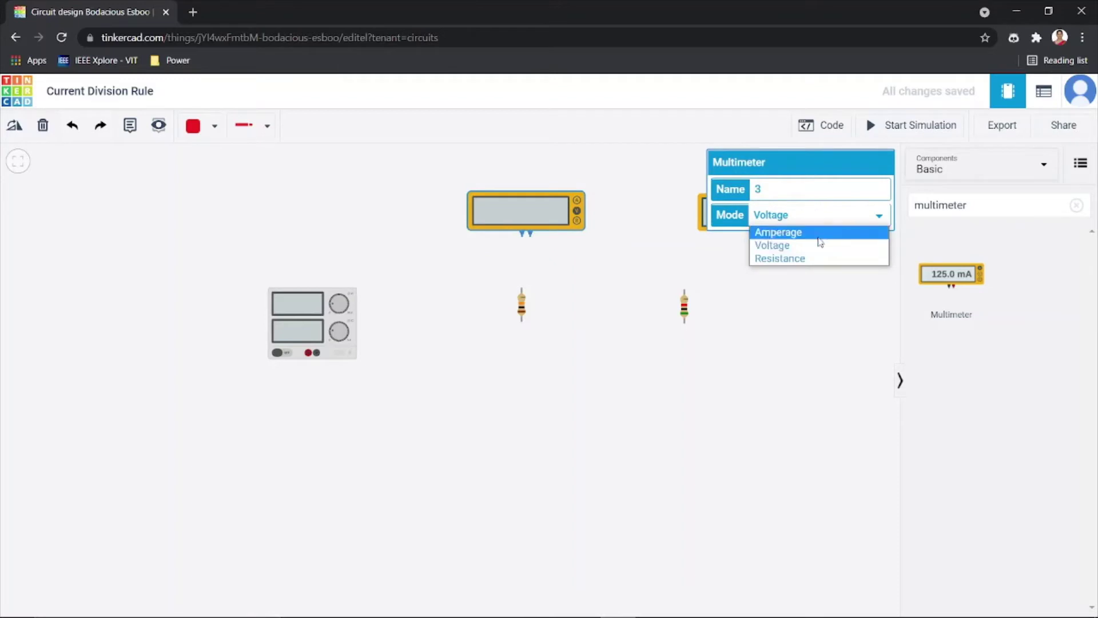
{"action": "left_click", "coordinate": [819, 234]}
Try the Voltage and Resistance modes on the multimeter above resistor R1, then return it to Amperage.
{"action": "left_click", "coordinate": [821, 215]}
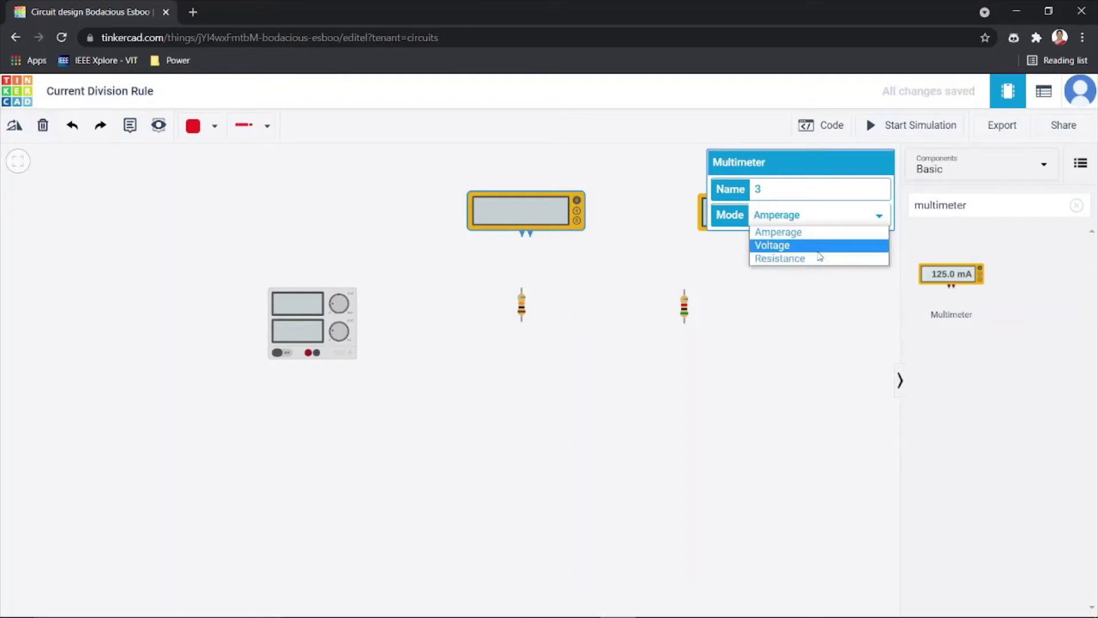
{"action": "left_click", "coordinate": [818, 251]}
{"action": "left_click", "coordinate": [818, 216]}
{"action": "left_click", "coordinate": [815, 258]}
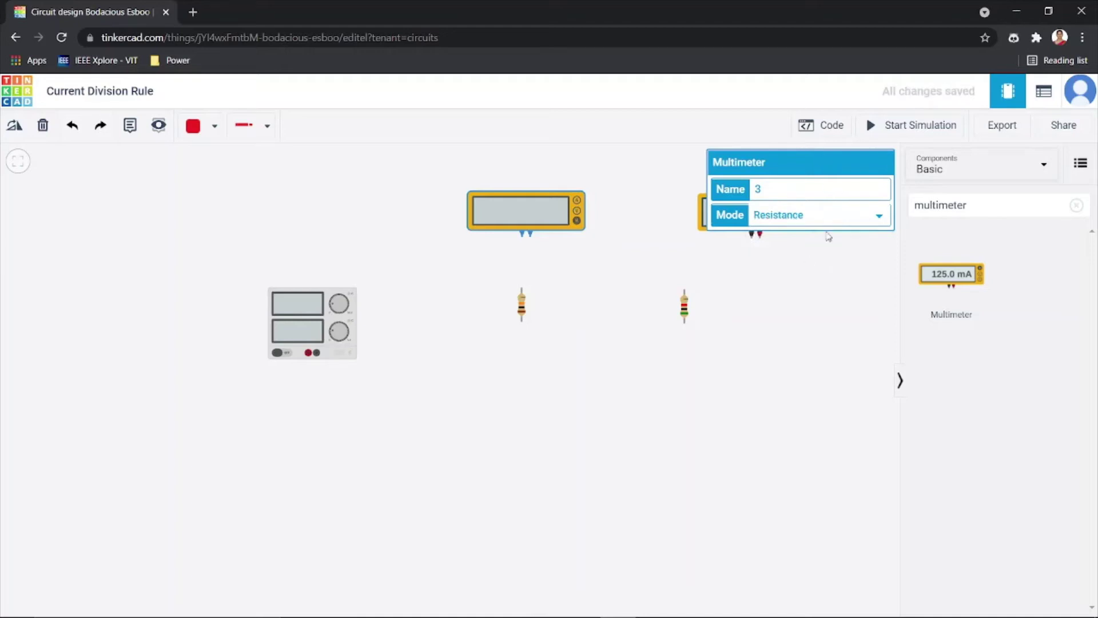
{"action": "left_click", "coordinate": [807, 225]}
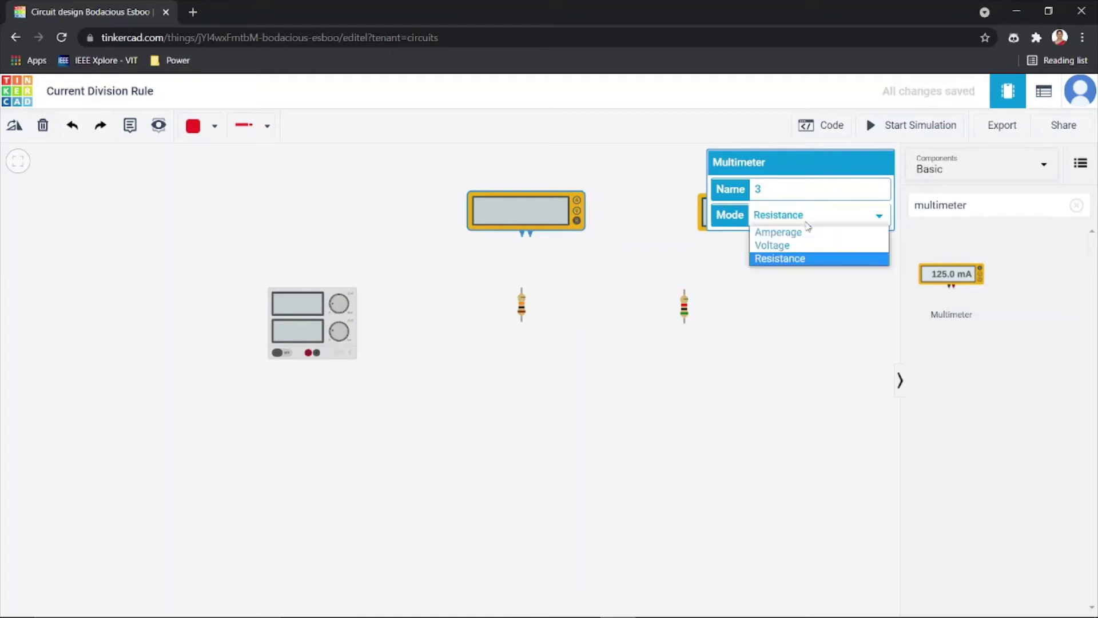
{"action": "left_click", "coordinate": [805, 236]}
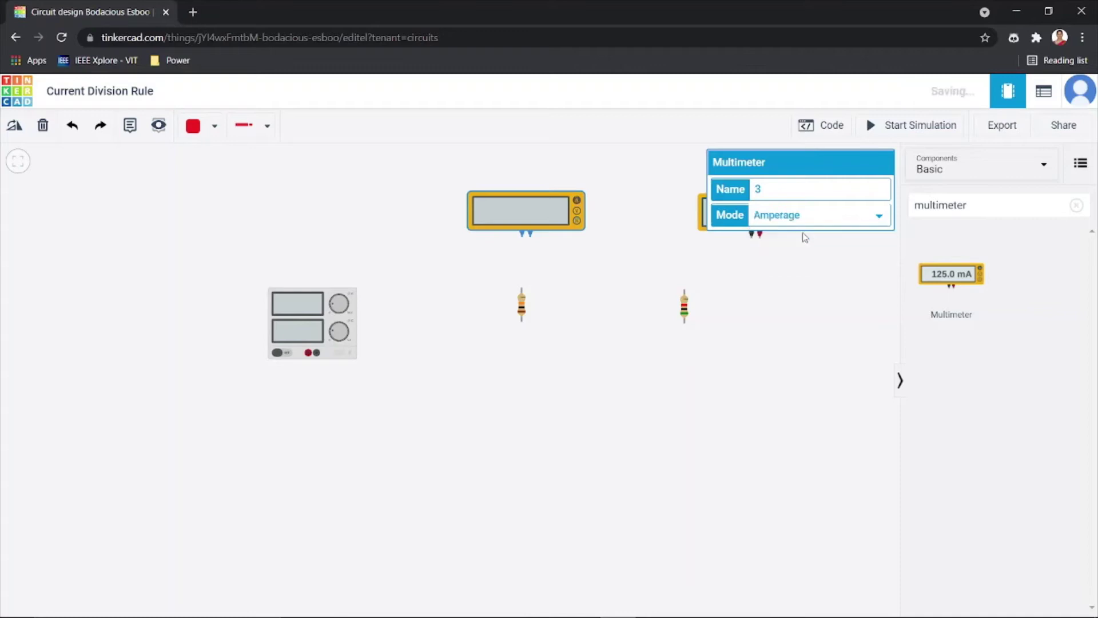
{"action": "left_click", "coordinate": [780, 318]}
{"action": "left_click", "coordinate": [492, 221]}
{"action": "scroll", "coordinate": [582, 275], "scroll_direction": "up", "scroll_amount": 3}
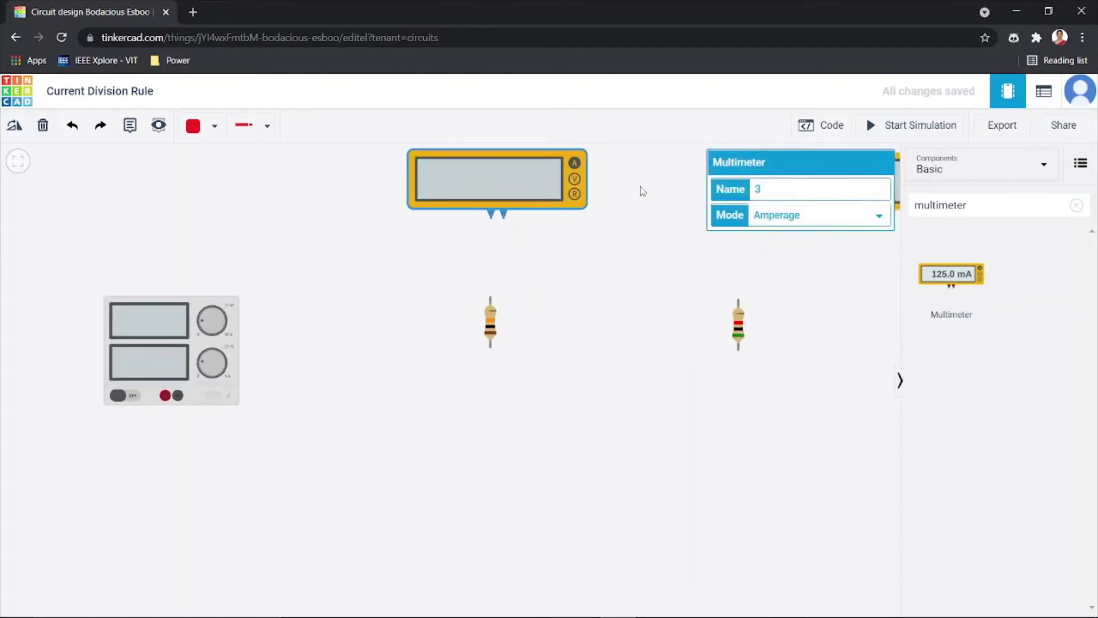
{"action": "left_click", "coordinate": [789, 221]}
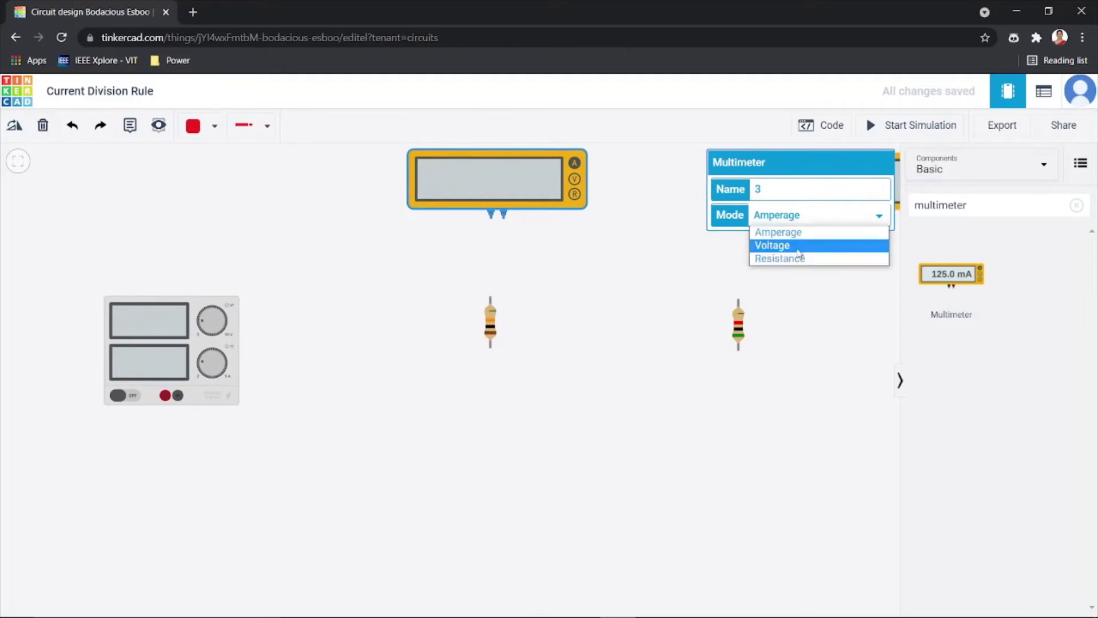
{"action": "left_click", "coordinate": [800, 252]}
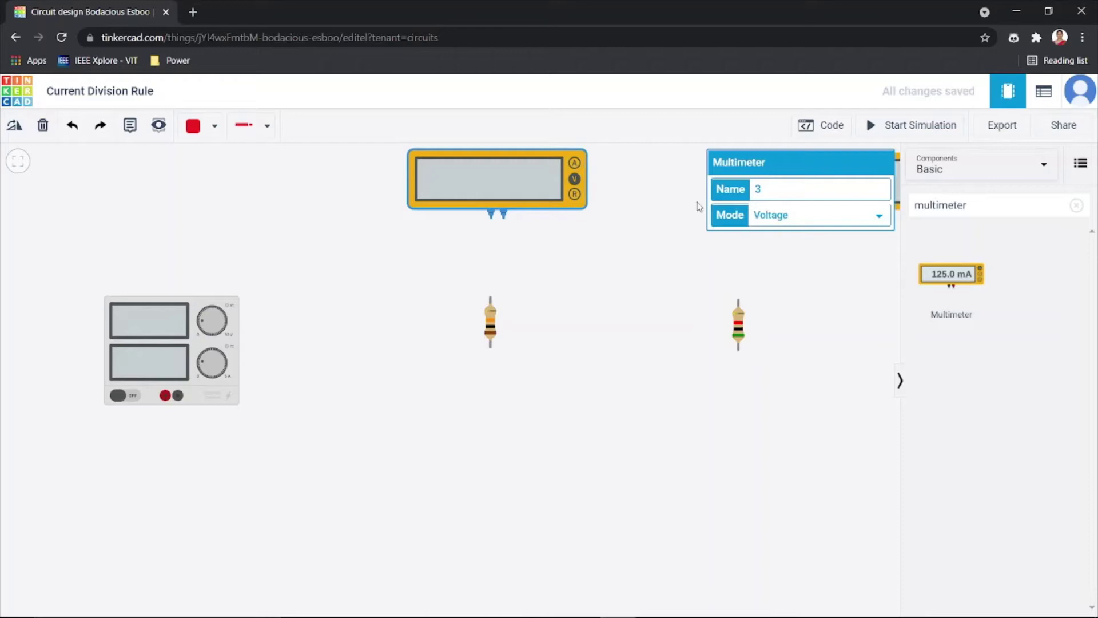
{"action": "left_click", "coordinate": [785, 214]}
{"action": "left_click", "coordinate": [779, 231]}
{"action": "scroll", "coordinate": [631, 384], "scroll_direction": "up", "scroll_amount": 2}
{"action": "scroll", "coordinate": [632, 388], "scroll_direction": "down", "scroll_amount": 3}
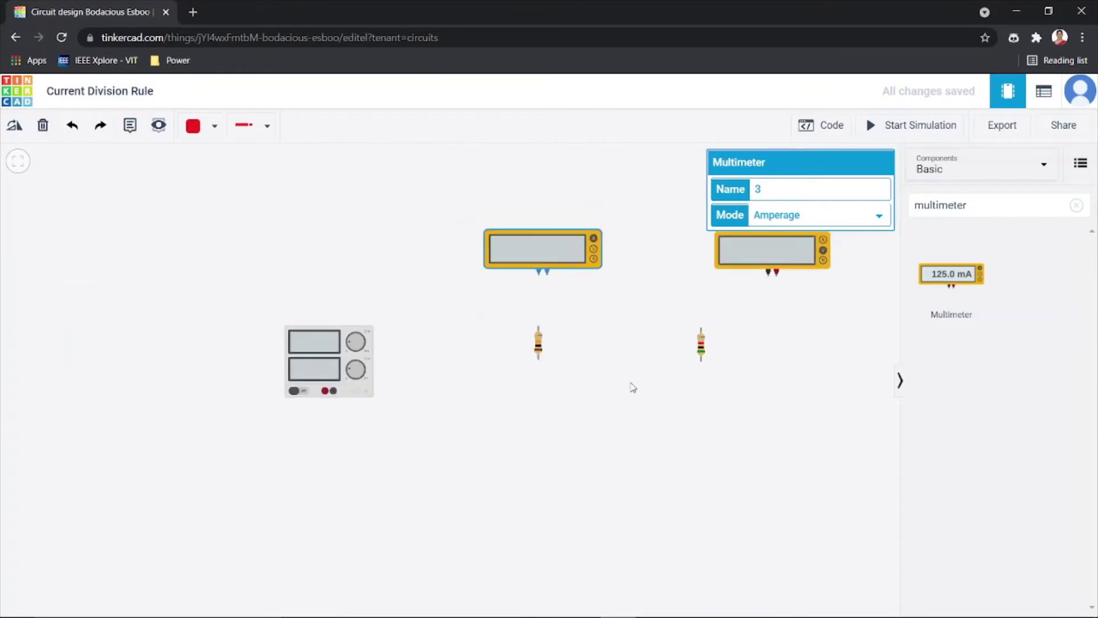
Set the multimeter nearest resistor R2 to Amperage mode.
{"action": "left_click", "coordinate": [773, 258]}
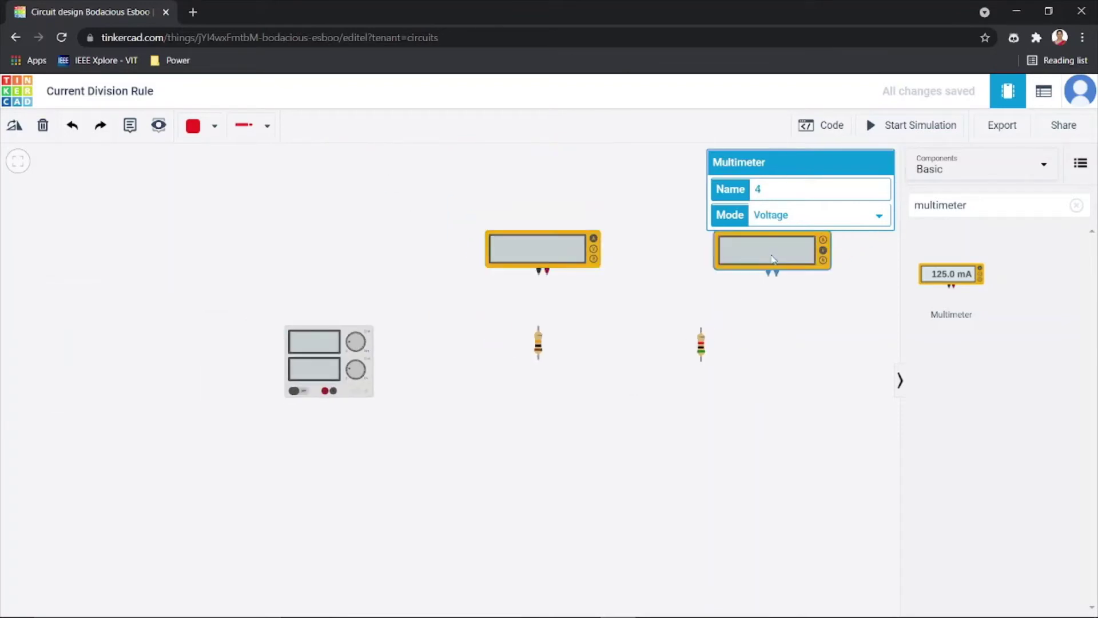
{"action": "left_click", "coordinate": [850, 223]}
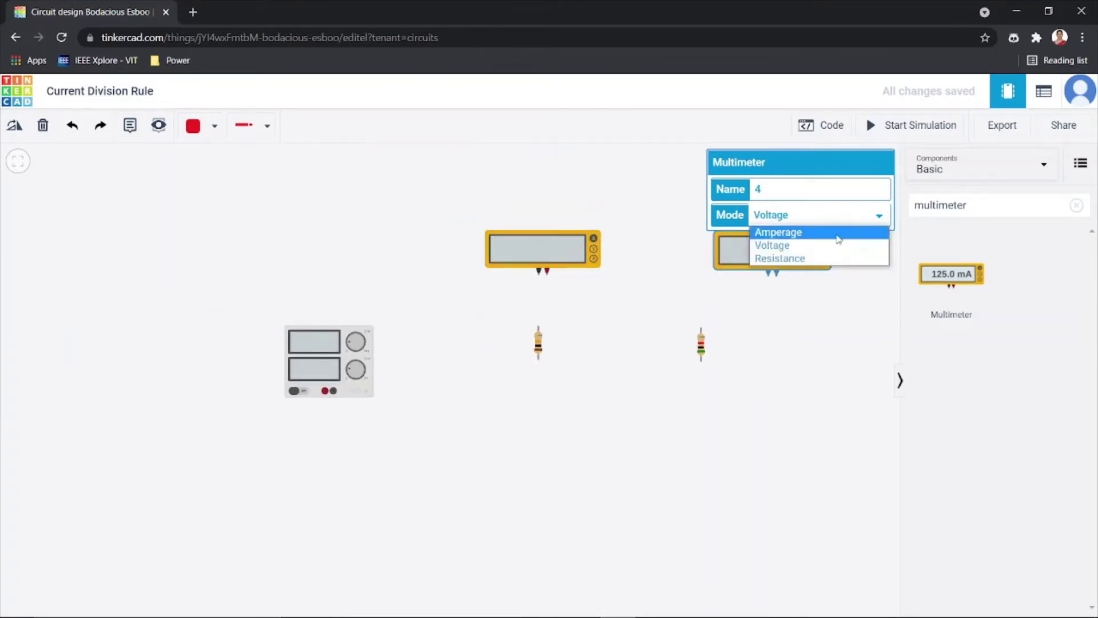
{"action": "left_click", "coordinate": [836, 233]}
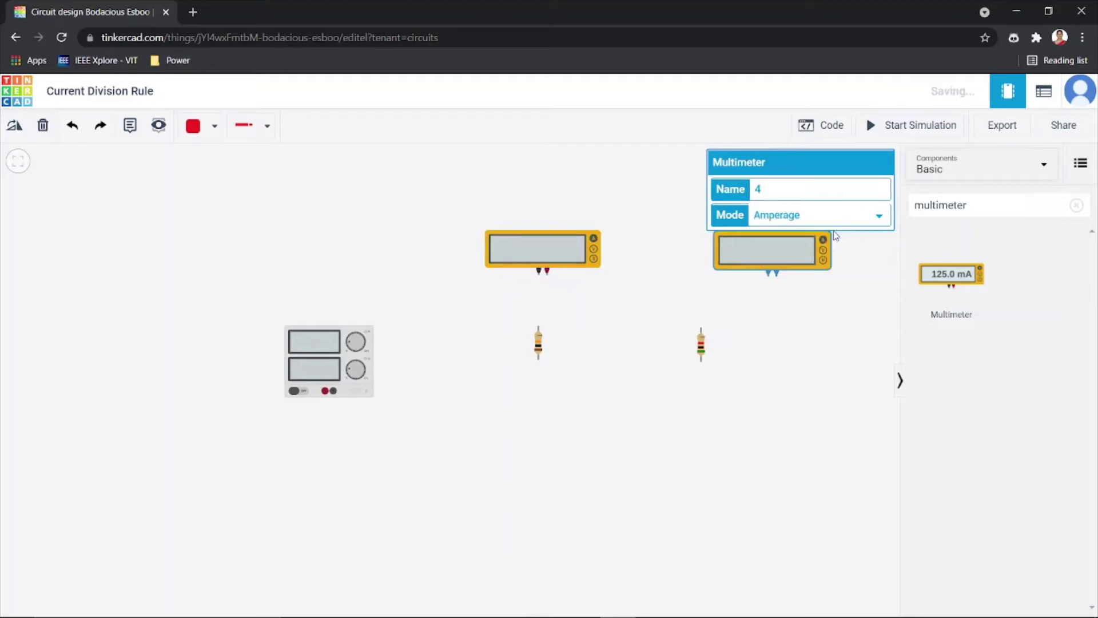
{"action": "left_click", "coordinate": [789, 442]}
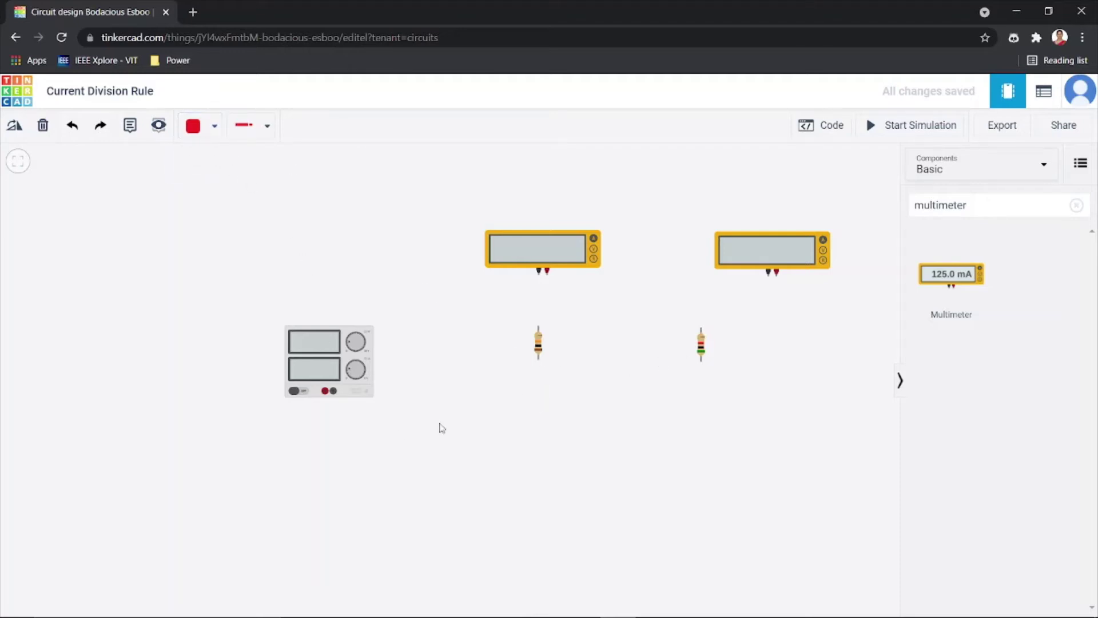
Route a red wire from the power supply's positive terminal below the components and up to resistor R1's lower terminal.
{"action": "left_click", "coordinate": [325, 391]}
{"action": "left_click", "coordinate": [325, 465]}
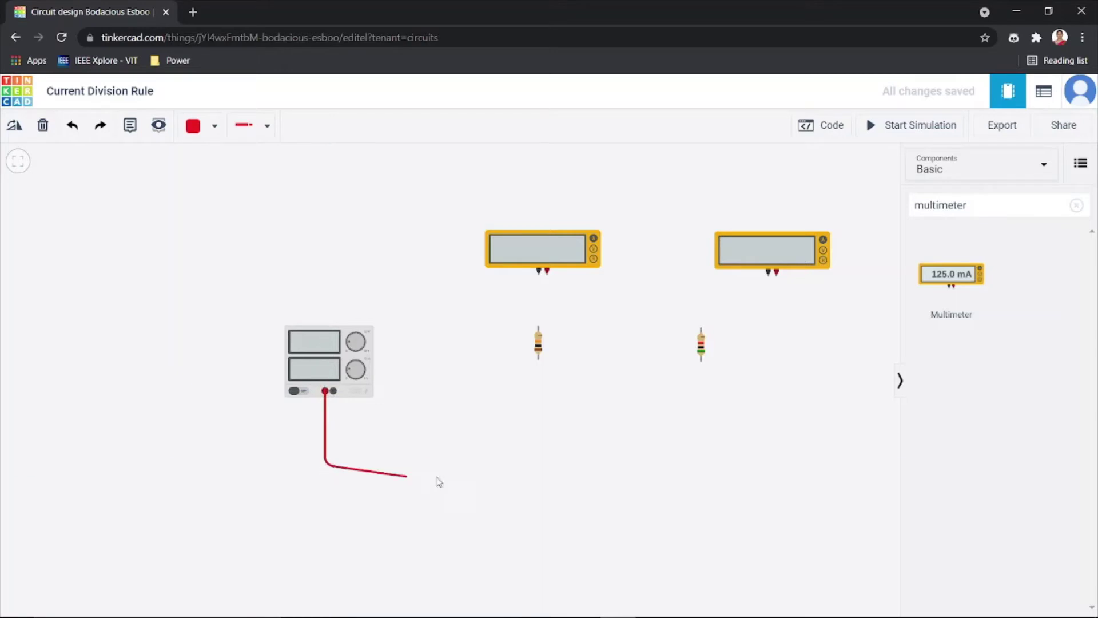
{"action": "left_click", "coordinate": [536, 465]}
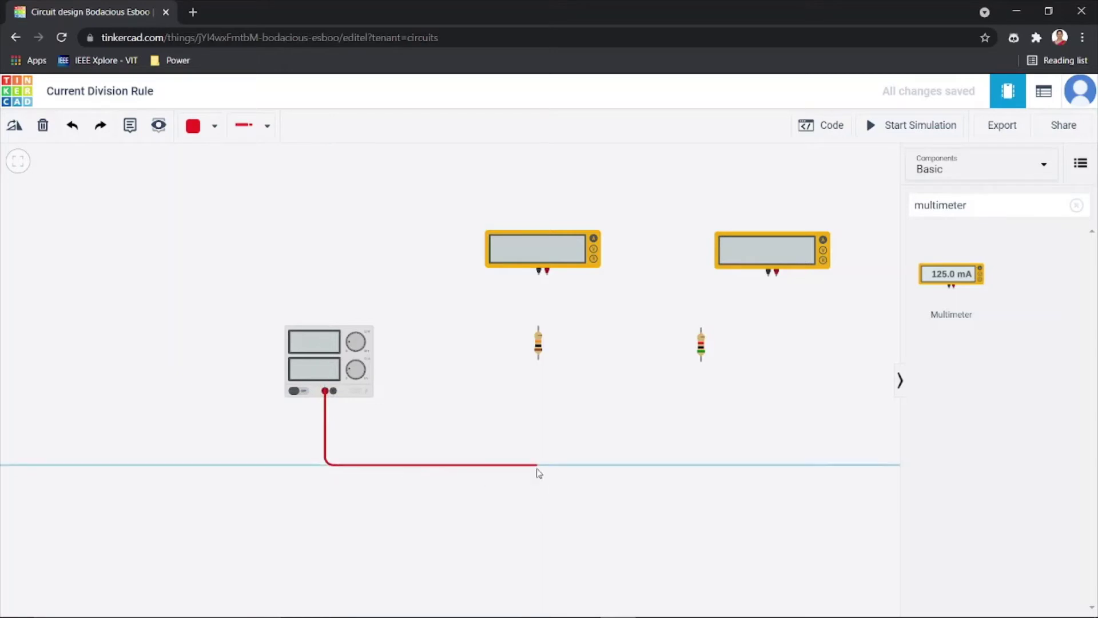
{"action": "left_click", "coordinate": [538, 361]}
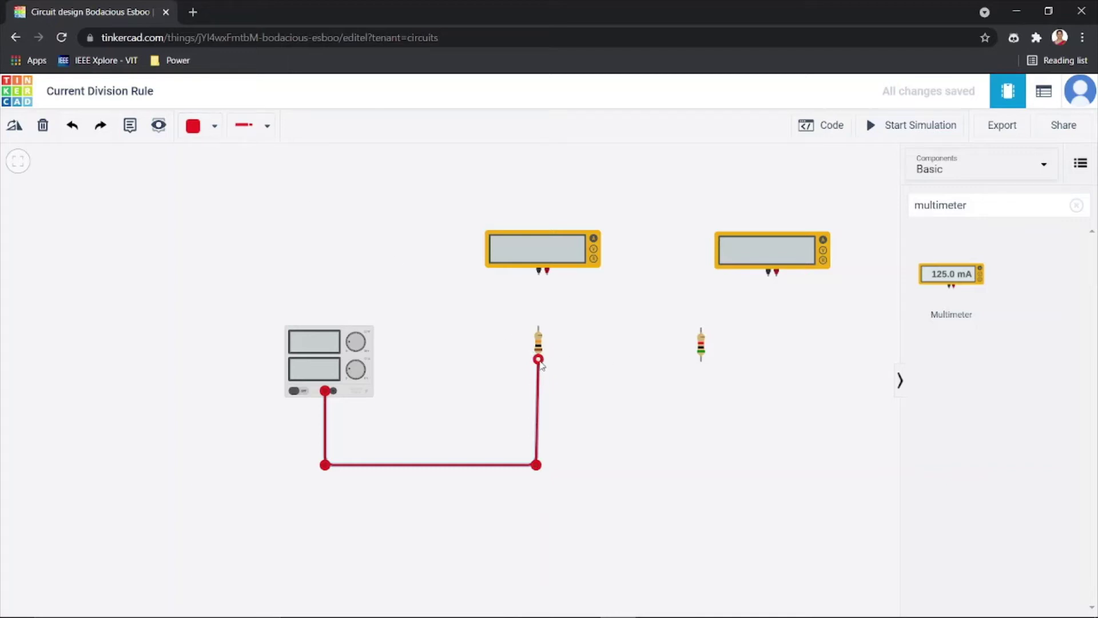
Route a red wire from resistor R2's lower terminal below the components to resistor R1's lower terminal.
{"action": "left_click", "coordinate": [701, 362]}
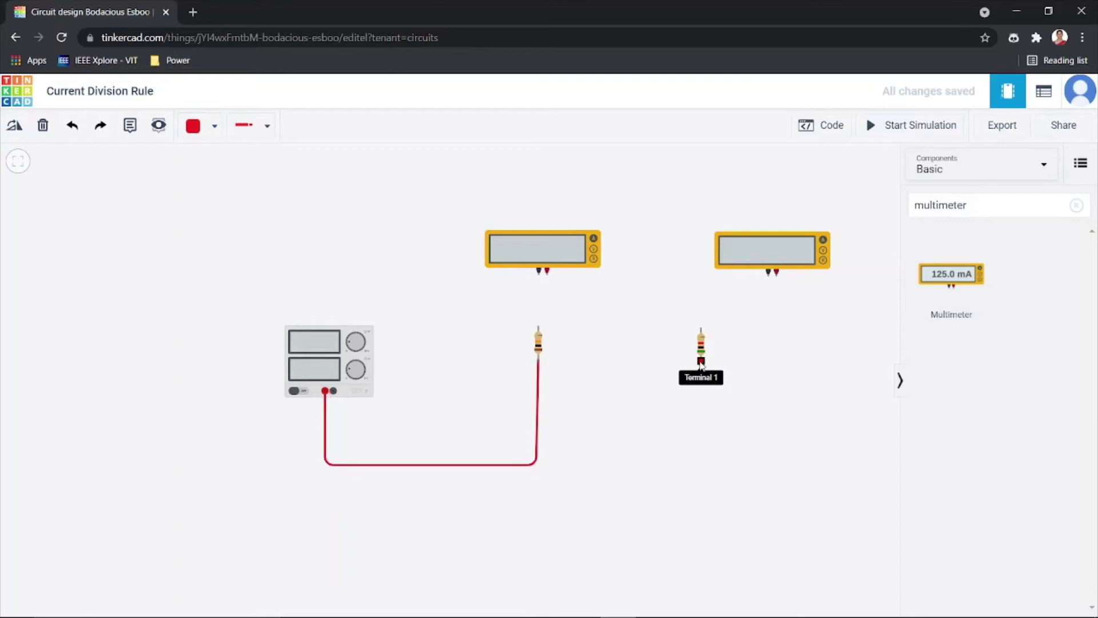
{"action": "left_click", "coordinate": [704, 467]}
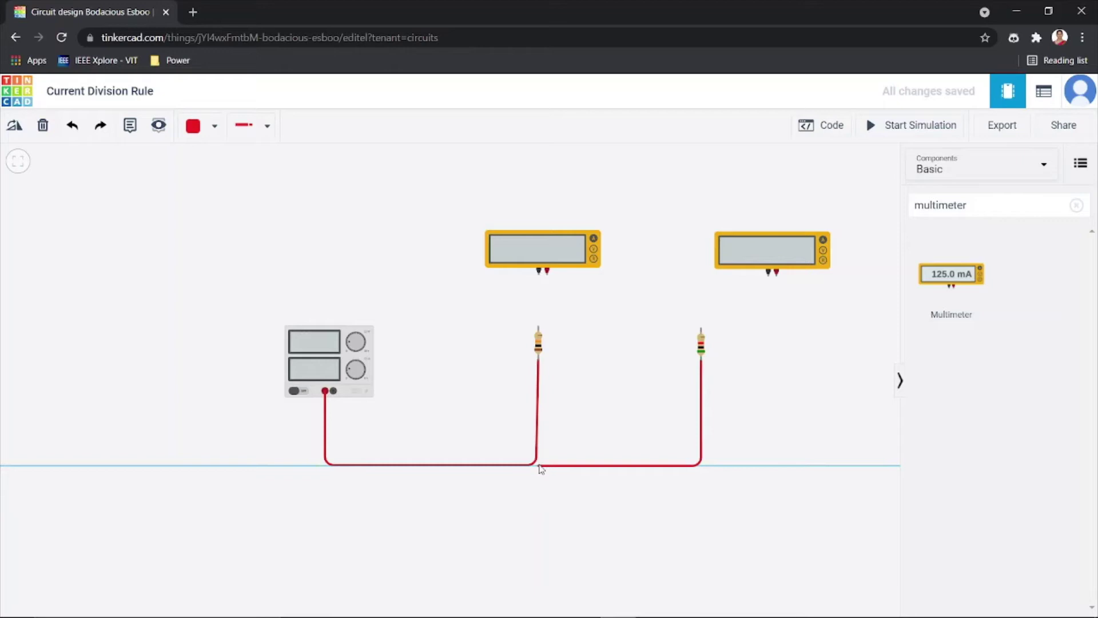
{"action": "left_click", "coordinate": [539, 466]}
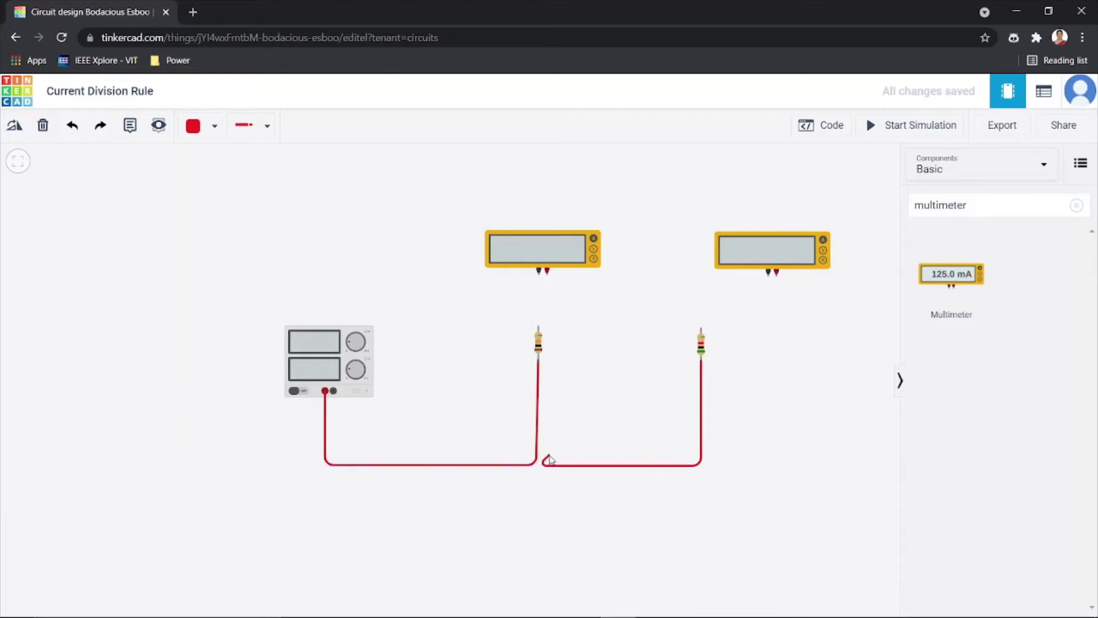
{"action": "left_click", "coordinate": [538, 357]}
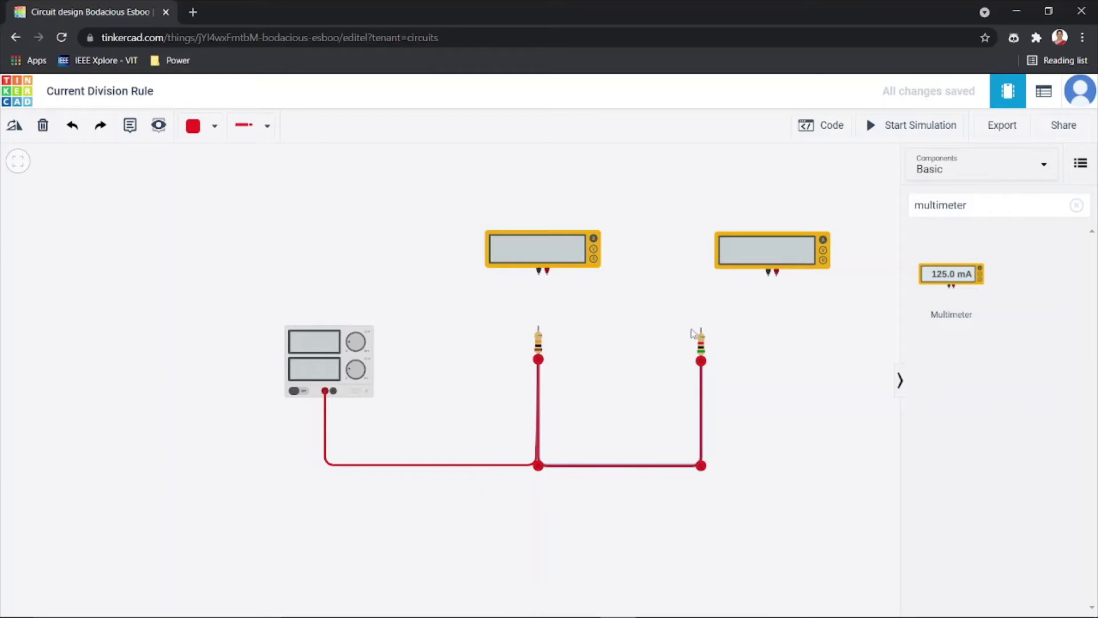
{"action": "left_click", "coordinate": [784, 409]}
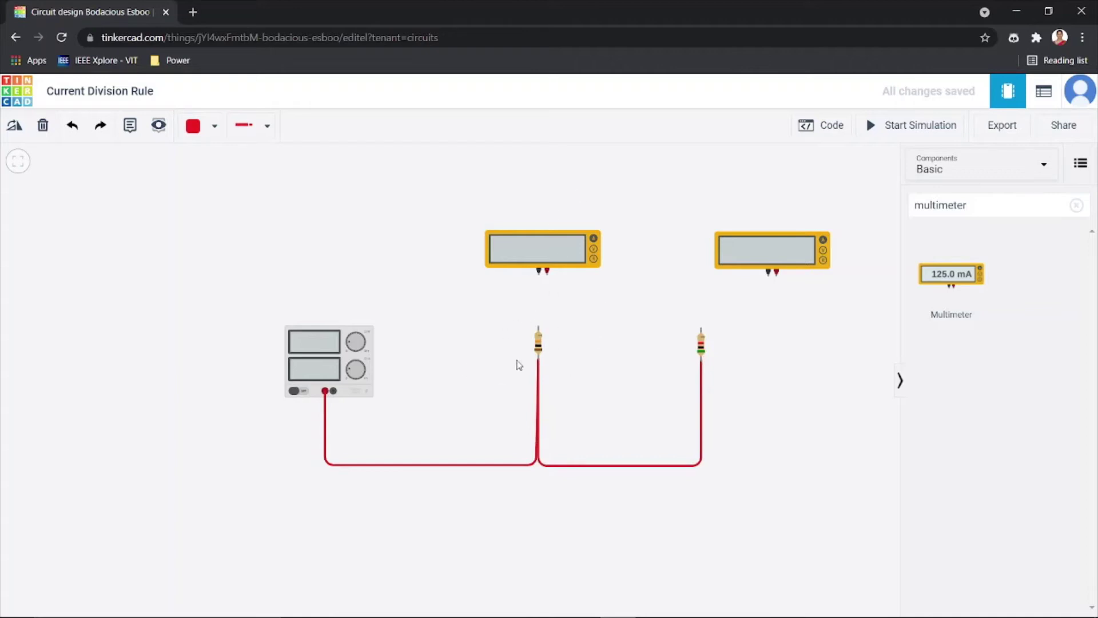
Wire each resistor's upper terminal to its multimeter's positive terminal, and move R2's multimeter directly above R2.
{"action": "left_click", "coordinate": [539, 327]}
{"action": "left_click", "coordinate": [548, 273]}
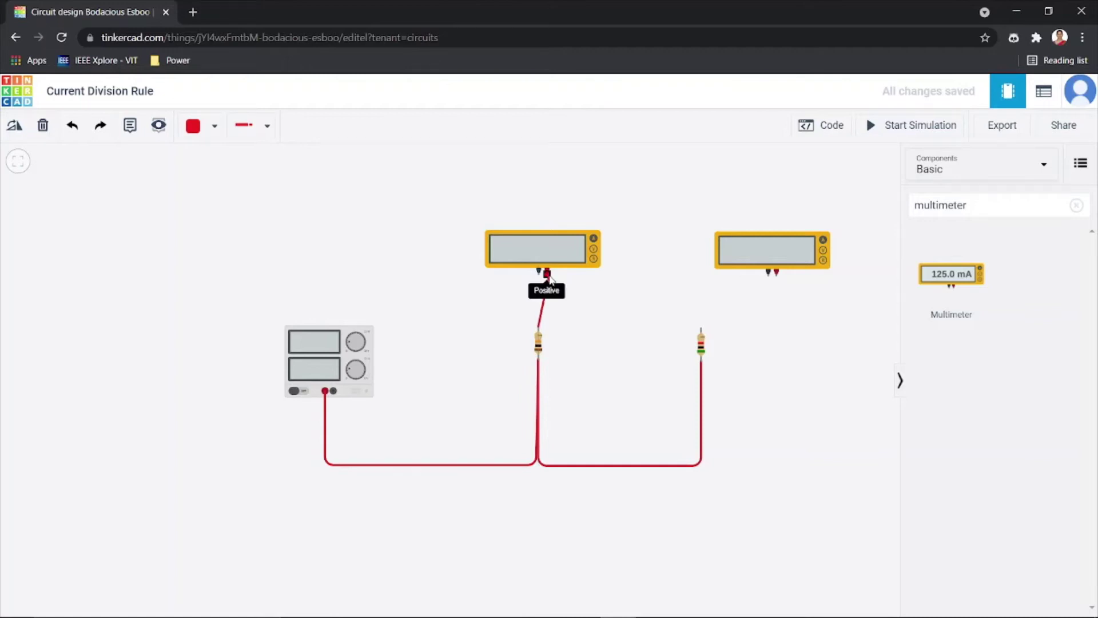
{"action": "left_click", "coordinate": [701, 329]}
{"action": "left_click", "coordinate": [776, 275]}
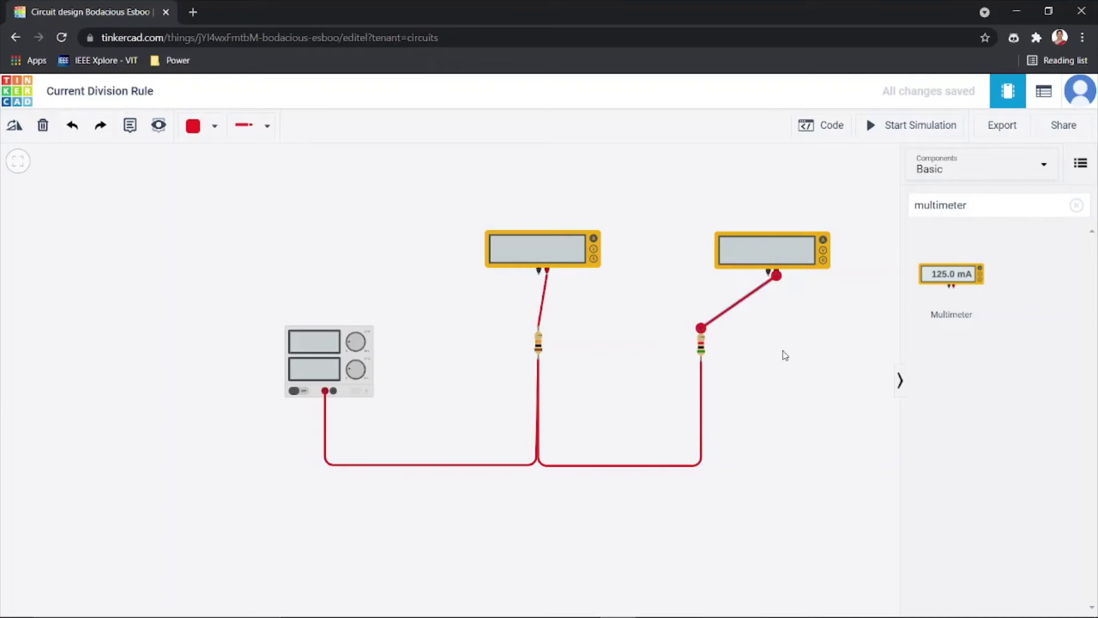
{"action": "left_click_drag", "start_coordinate": [775, 247], "coordinate": [693, 246]}
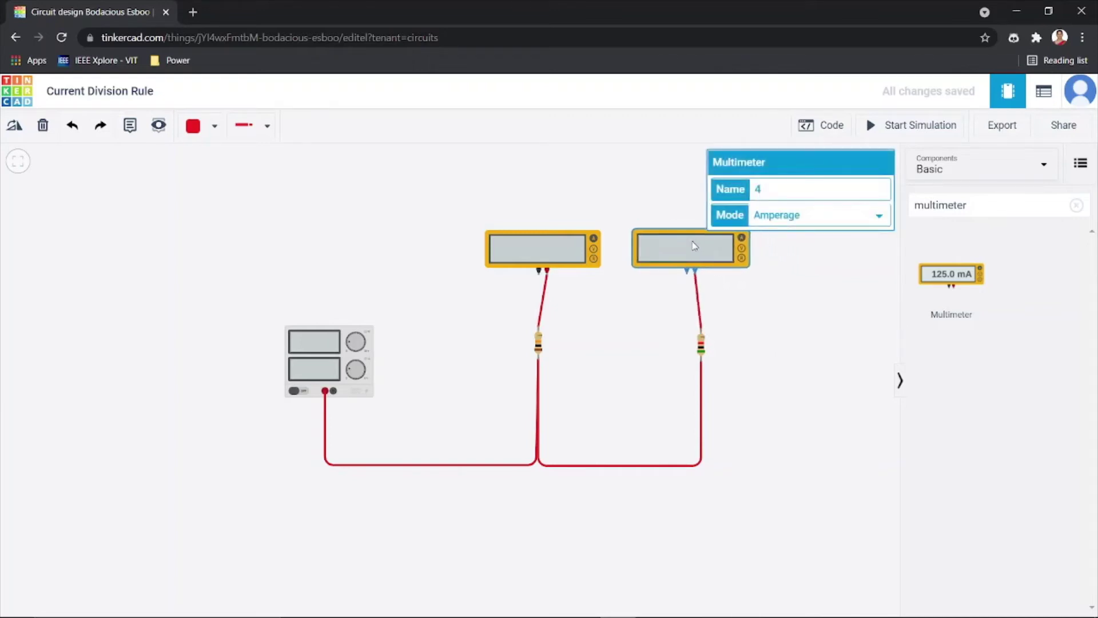
{"action": "left_click", "coordinate": [799, 406]}
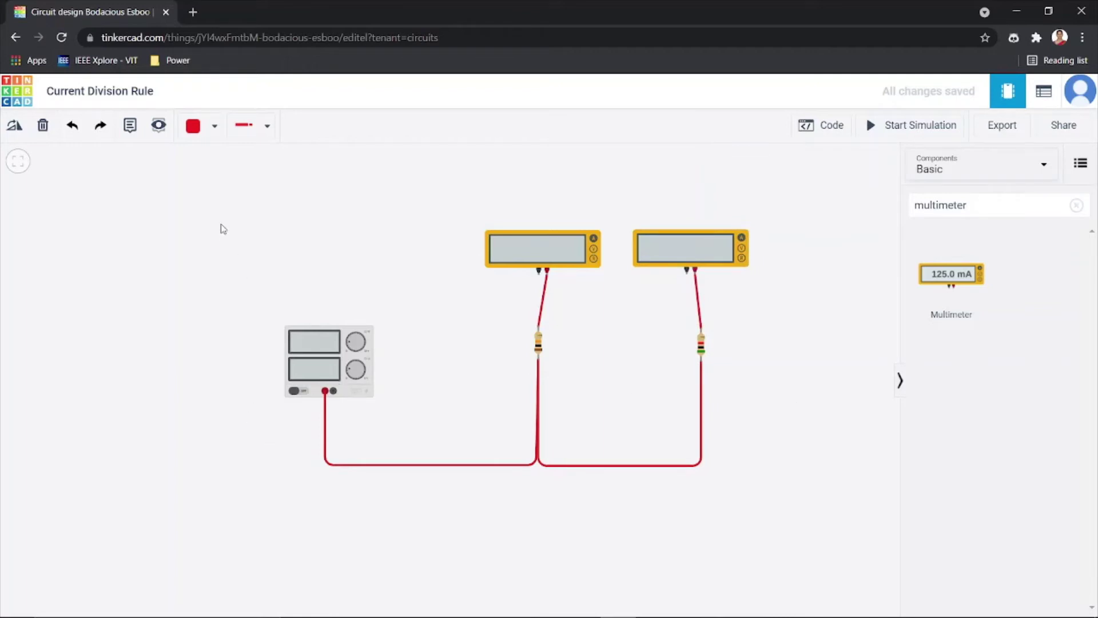
Change the wire color to black and route a wire from the power supply's negative terminal to the negative terminal of R1's multimeter.
{"action": "left_click", "coordinate": [198, 133]}
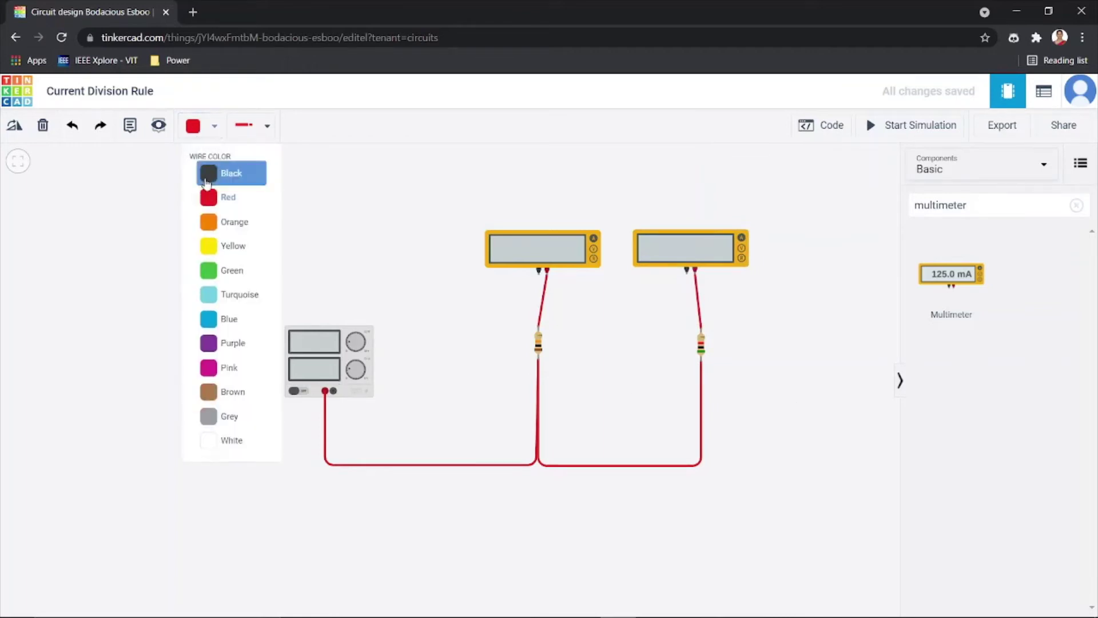
{"action": "left_click", "coordinate": [223, 172]}
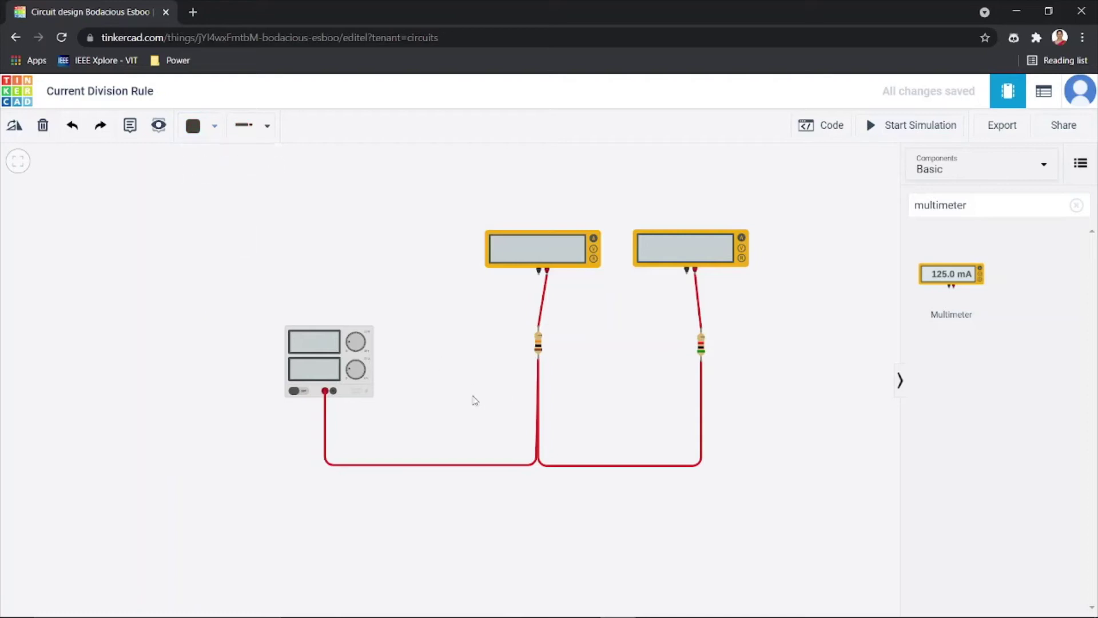
{"action": "left_click", "coordinate": [334, 393]}
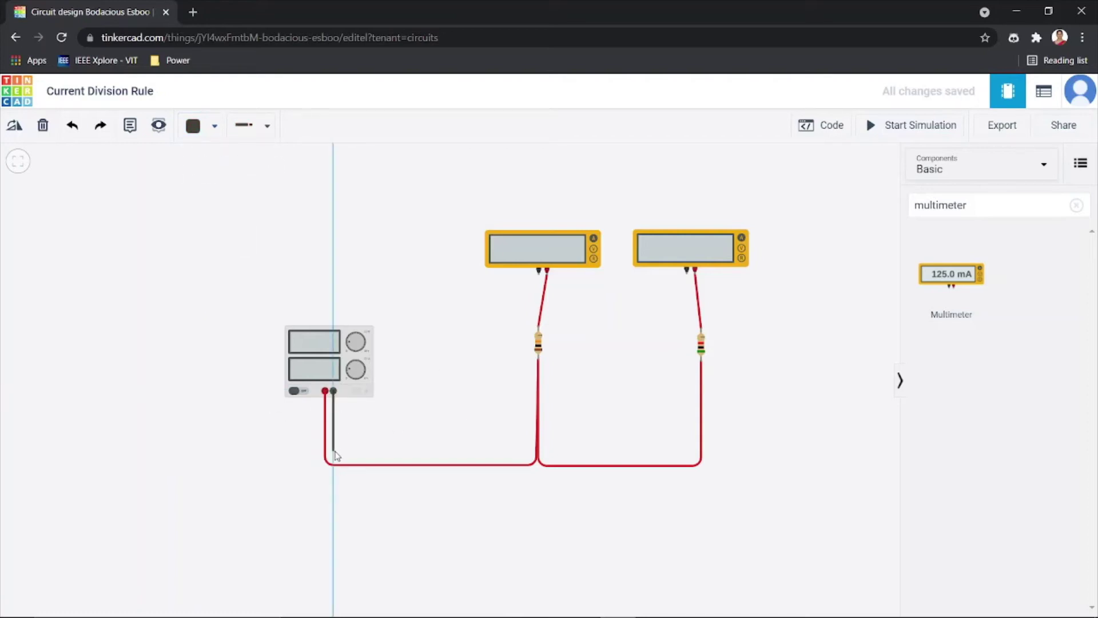
{"action": "left_click", "coordinate": [334, 450]}
{"action": "left_click", "coordinate": [515, 451]}
{"action": "left_click", "coordinate": [515, 310]}
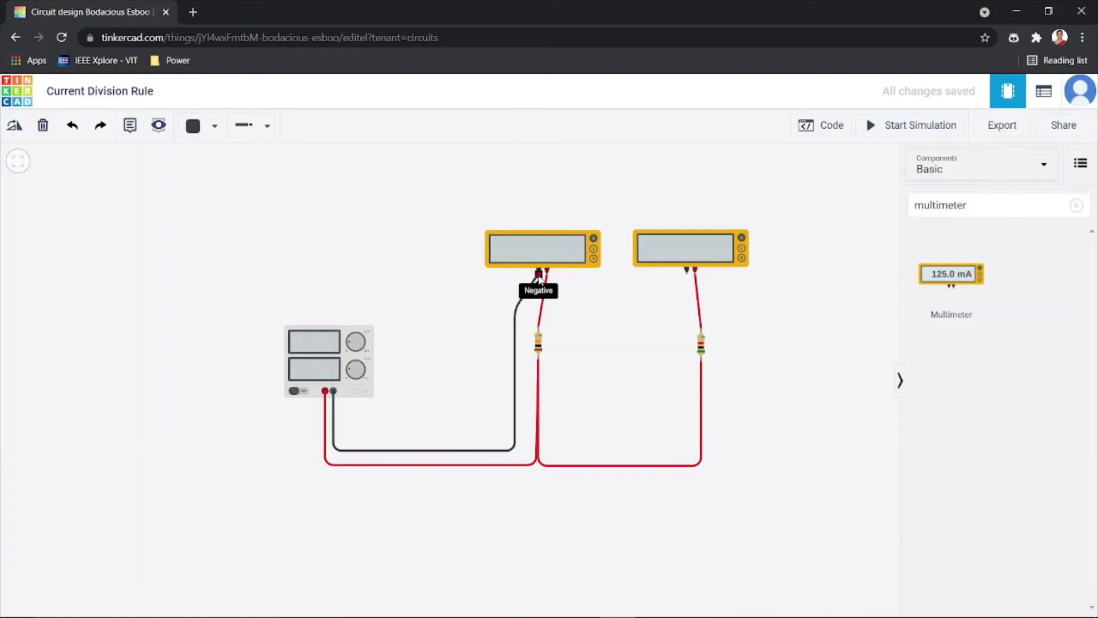
{"action": "left_click", "coordinate": [539, 272]}
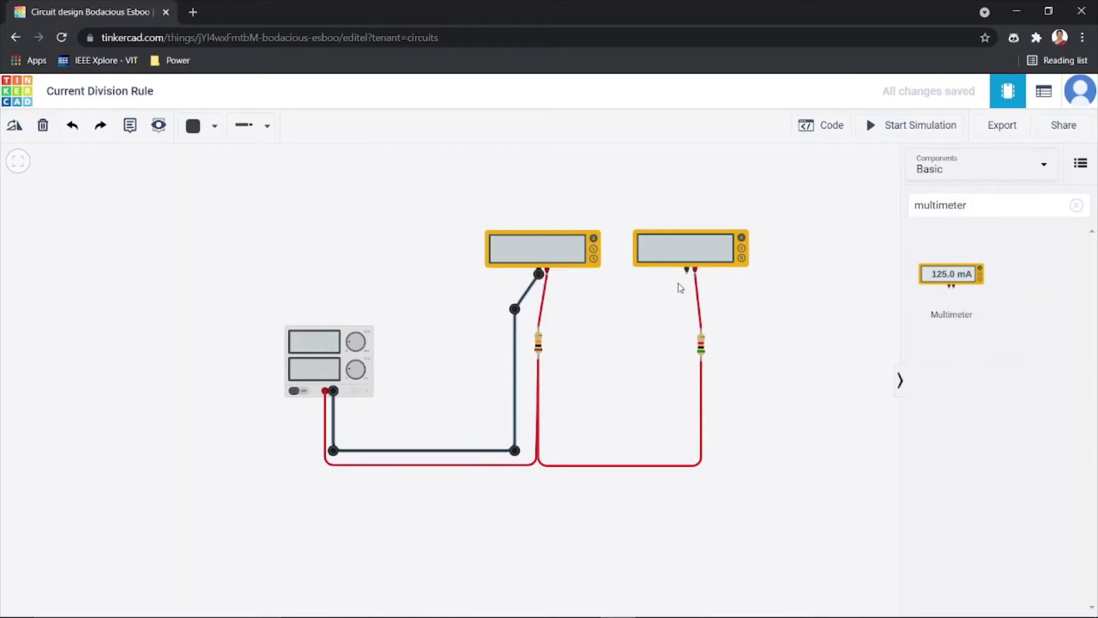
Route a black wire from the negative terminal of R2's multimeter to the negative terminal of R1's multimeter.
{"action": "left_click", "coordinate": [686, 274]}
{"action": "left_click", "coordinate": [690, 452]}
{"action": "left_click", "coordinate": [556, 453]}
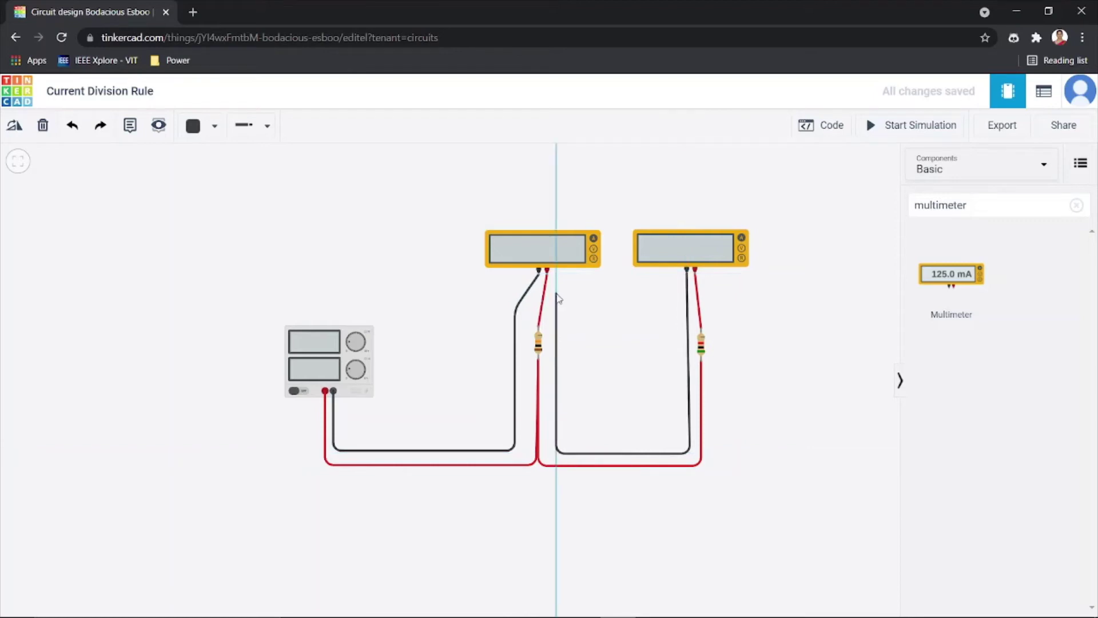
{"action": "left_click", "coordinate": [556, 293]}
{"action": "left_click", "coordinate": [538, 274]}
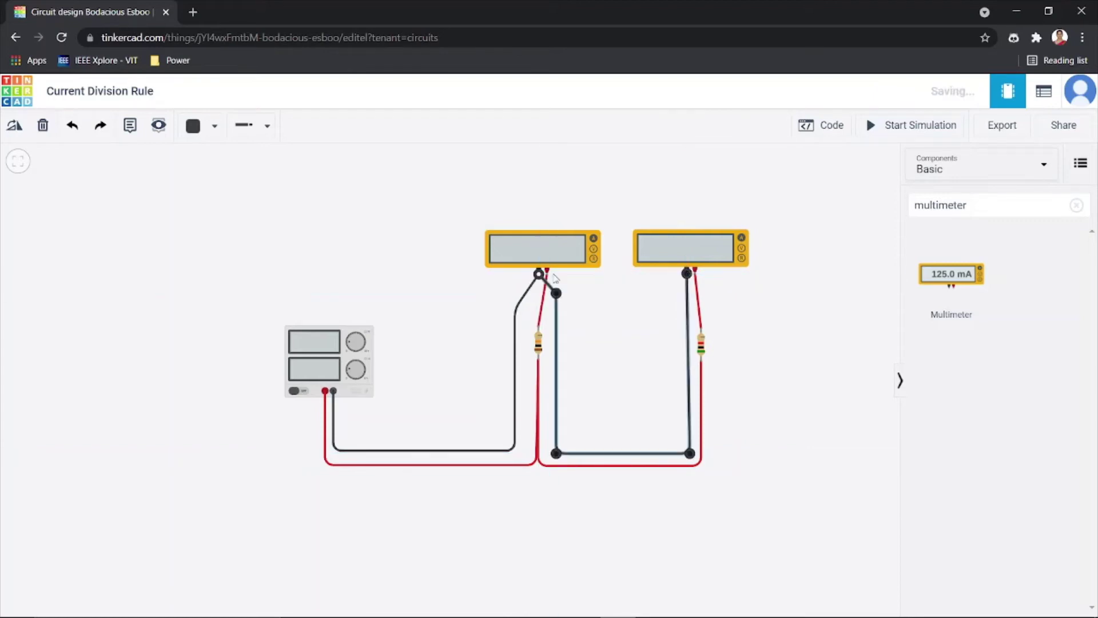
{"action": "left_click", "coordinate": [827, 355]}
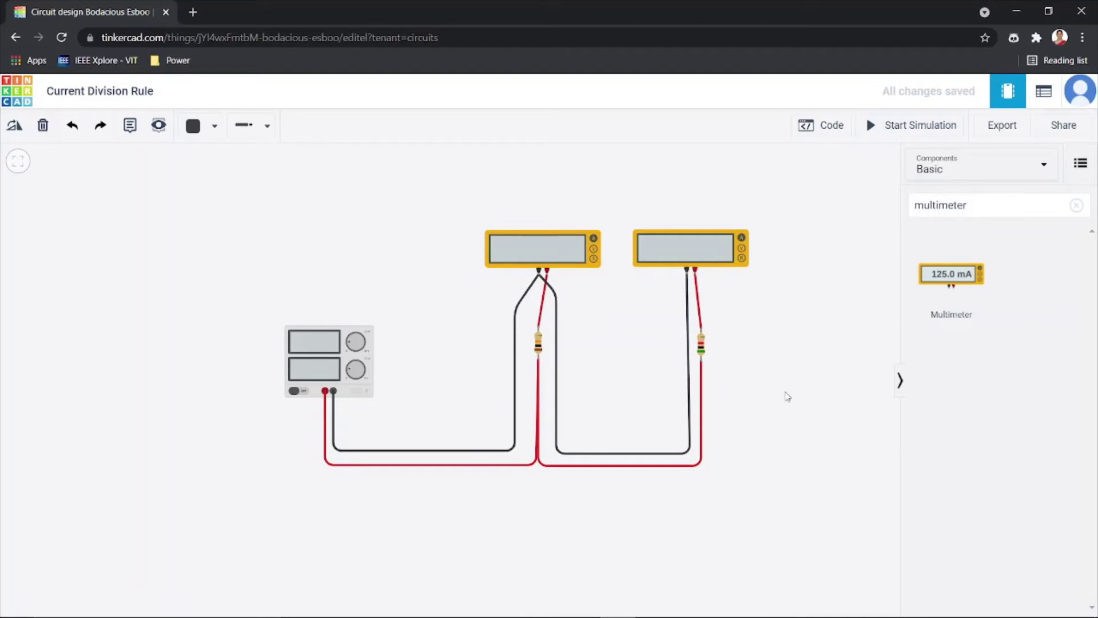
Collapse the components library and inspect resistor R2's properties.
{"action": "left_click", "coordinate": [900, 381]}
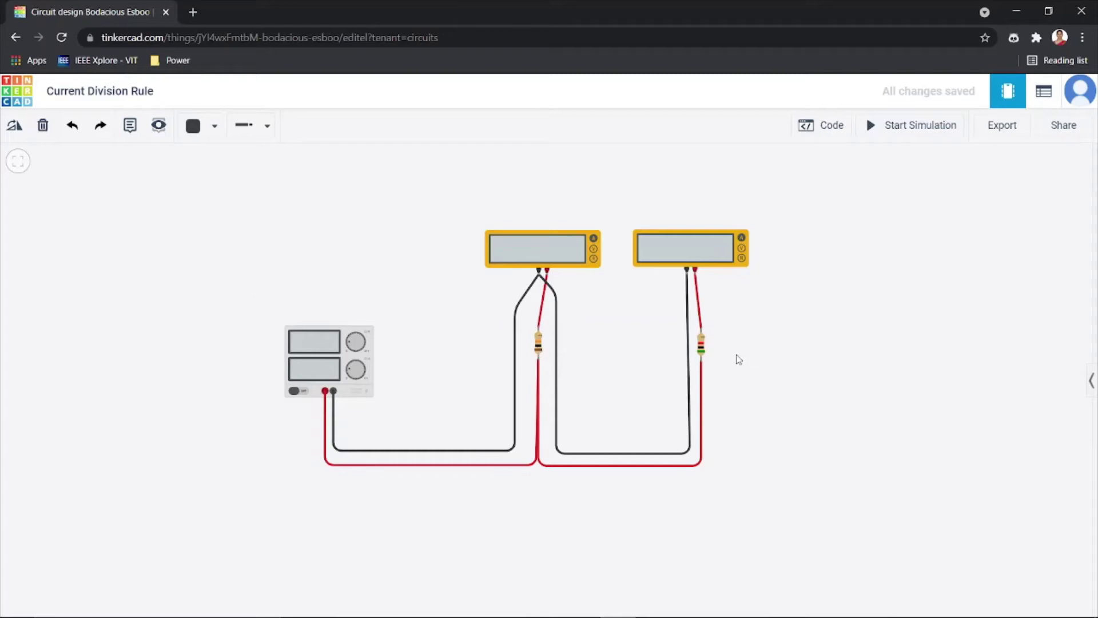
{"action": "left_click", "coordinate": [703, 347]}
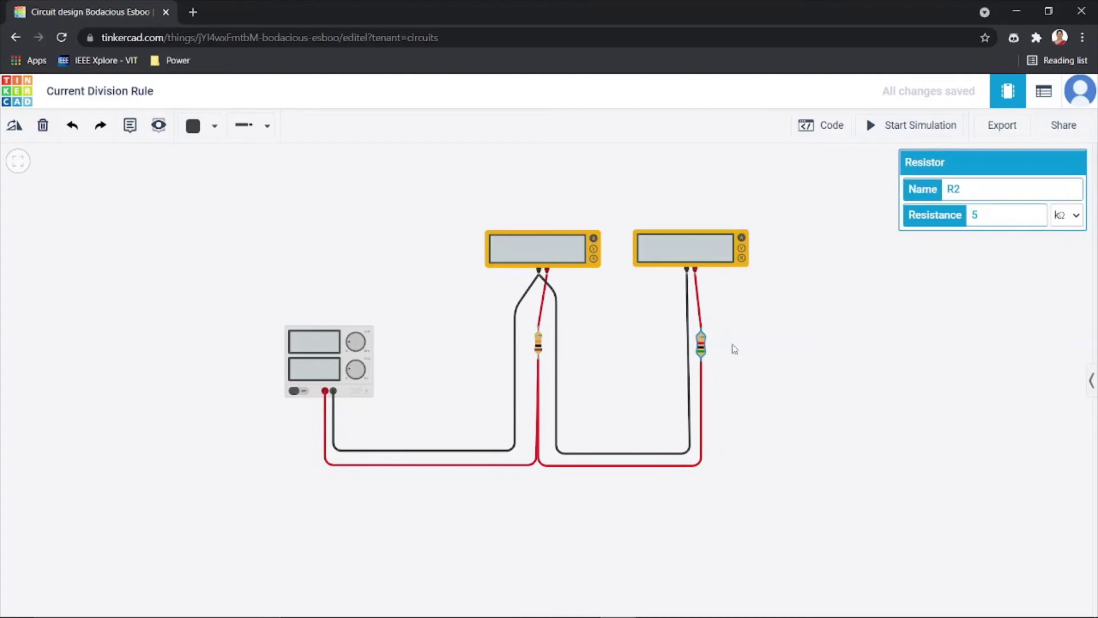
{"action": "left_click", "coordinate": [926, 363]}
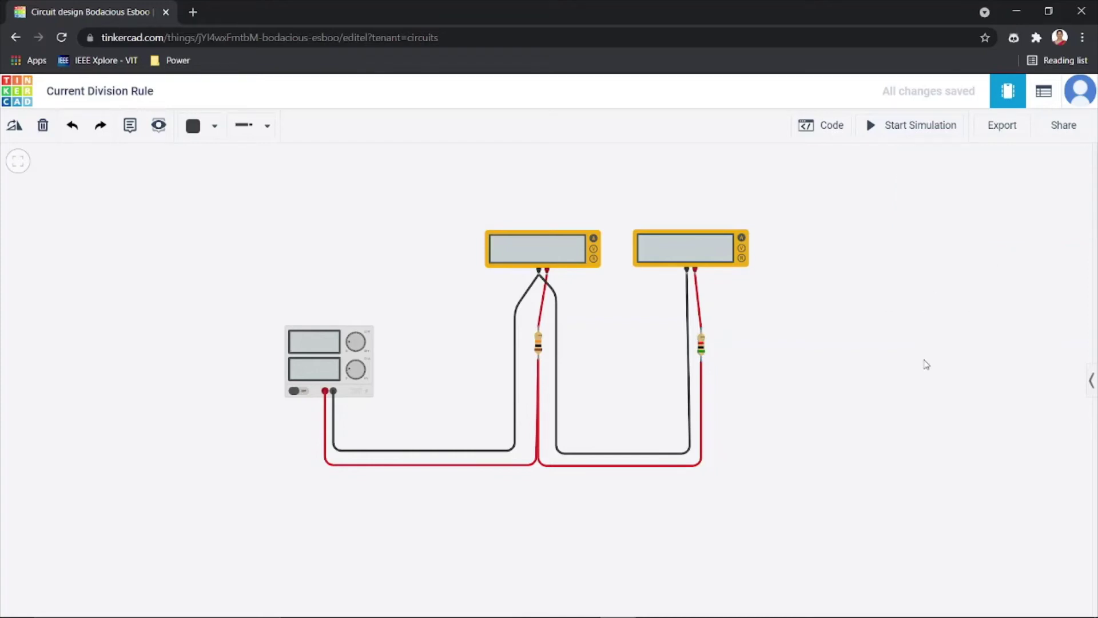
Add a note in the empty area above the power supply containing the author's title and full name.
{"action": "left_click", "coordinate": [130, 134]}
{"action": "left_click", "coordinate": [154, 217]}
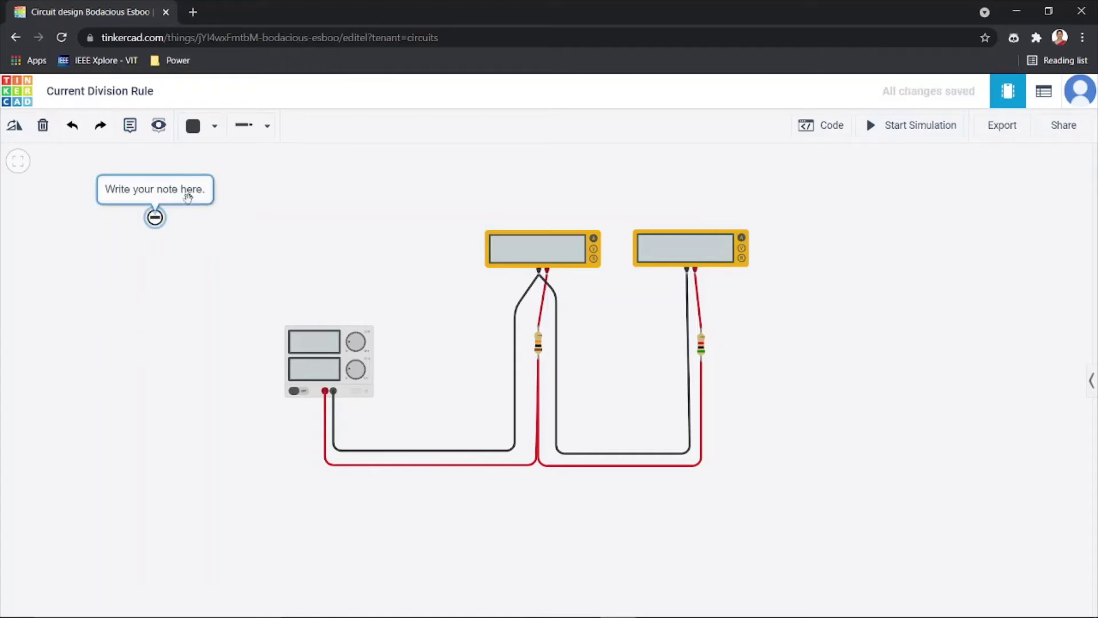
{"action": "left_click", "coordinate": [189, 190]}
{"action": "type", "text": "Dr"}
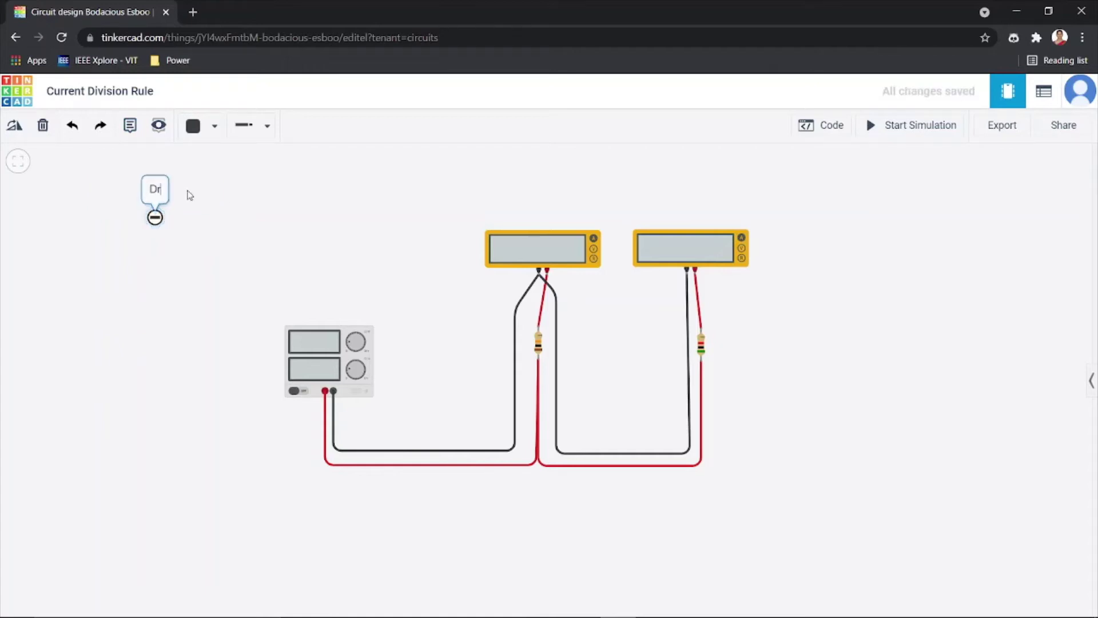
{"action": "type", "text": ".G.Laks"}
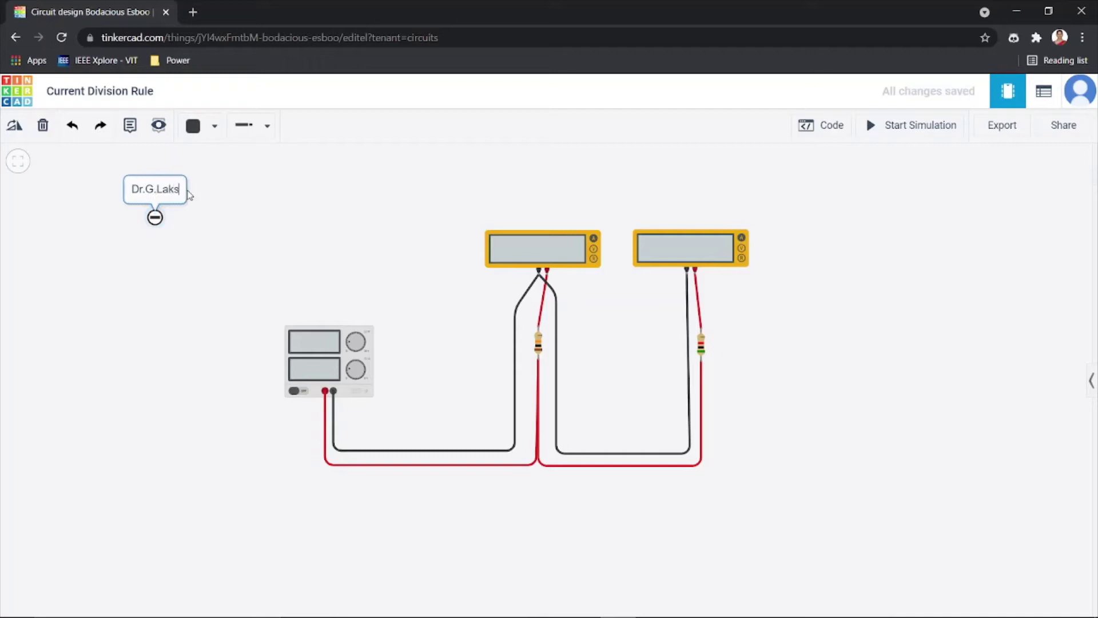
{"action": "type", "text": "hmi Priya"}
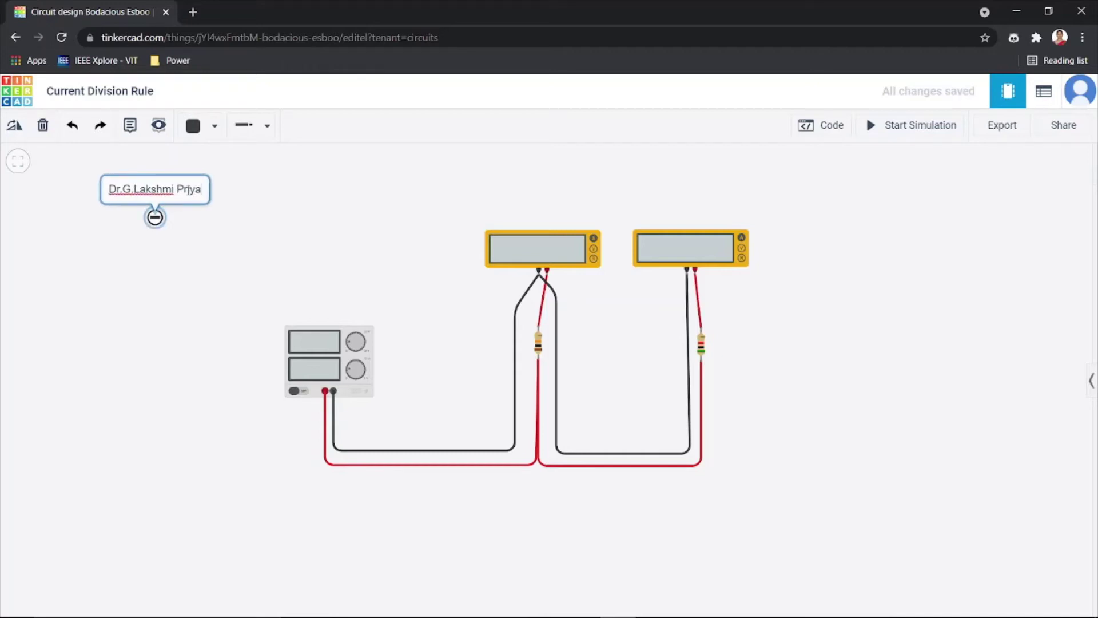
{"action": "left_click", "coordinate": [169, 290]}
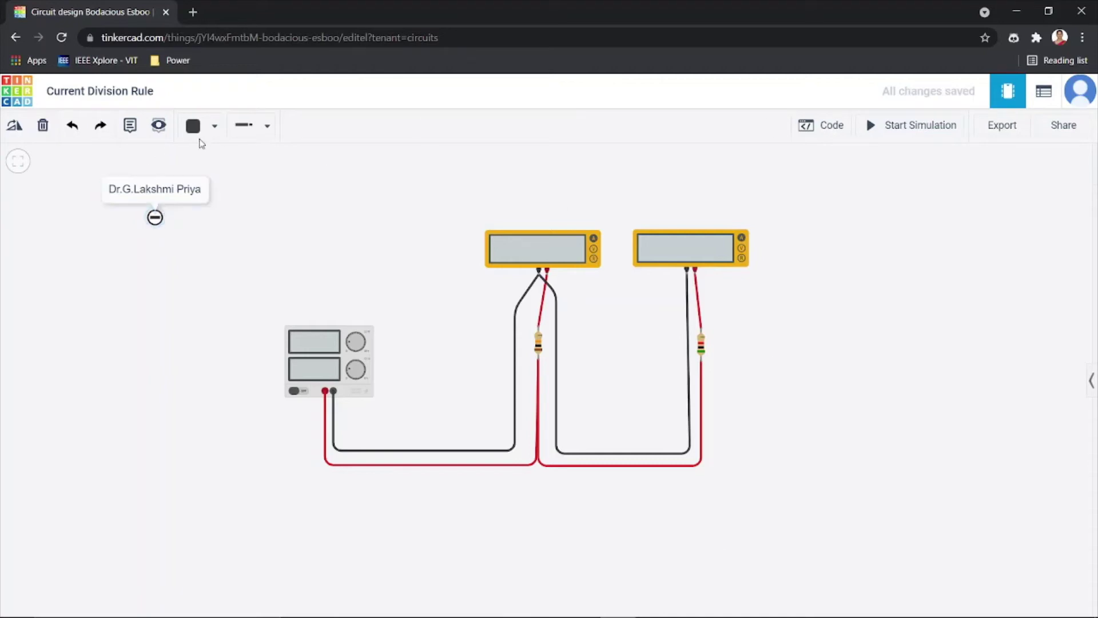
Add a note reading "V = 5V" just above the upper-left corner of the power supply.
{"action": "left_click", "coordinate": [129, 126]}
{"action": "left_click", "coordinate": [263, 175]}
{"action": "left_click_drag", "start_coordinate": [264, 177], "coordinate": [265, 331]}
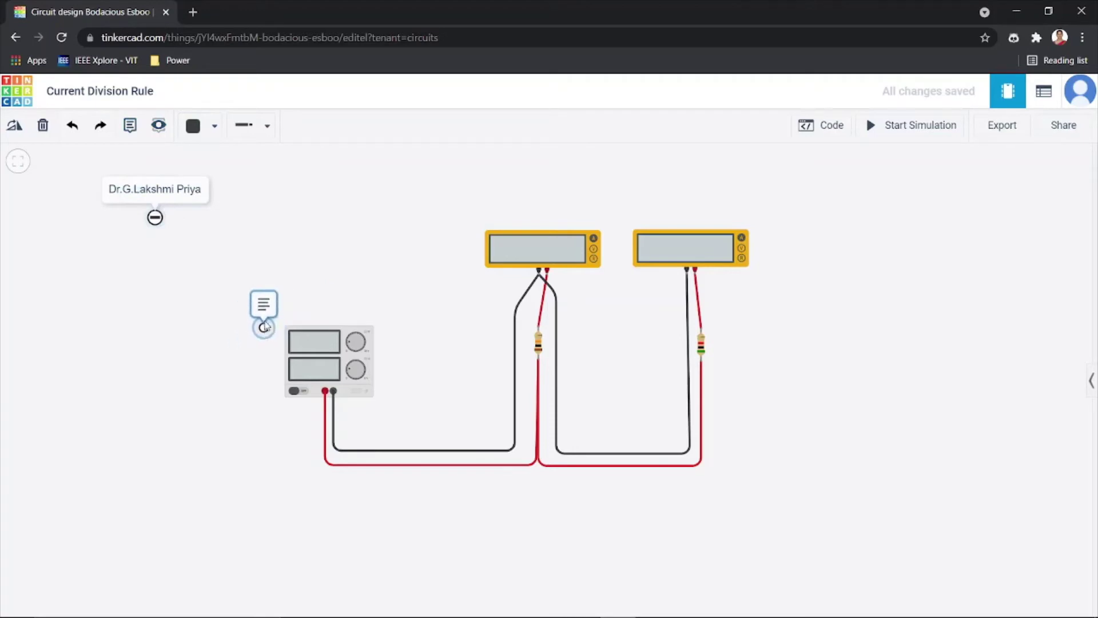
{"action": "left_click", "coordinate": [265, 331]}
{"action": "left_click", "coordinate": [268, 301]}
{"action": "type", "text": "V"}
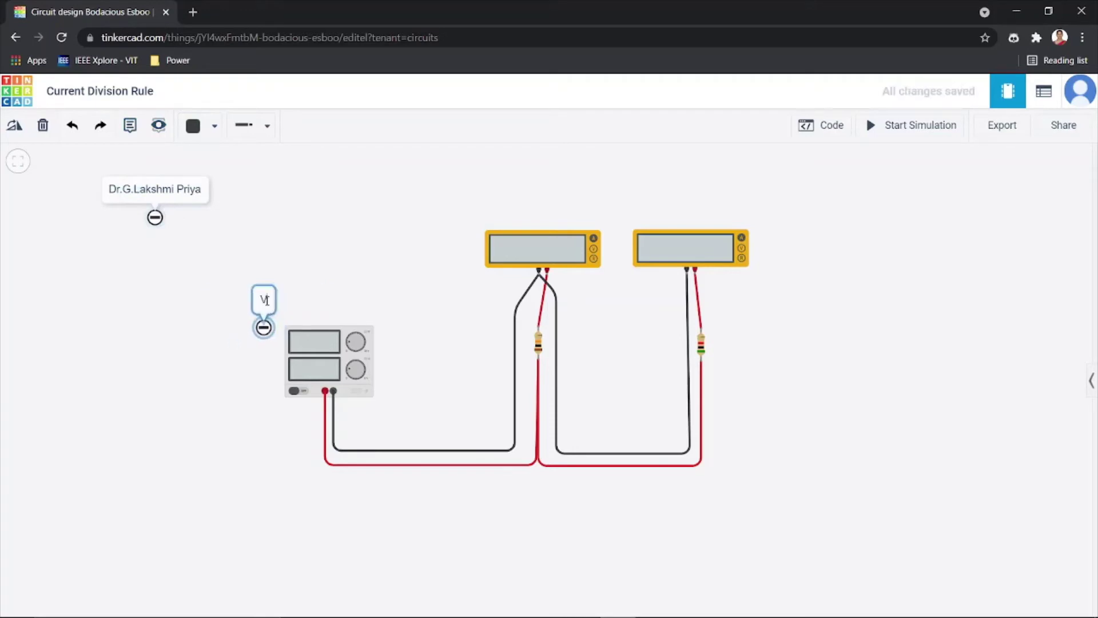
{"action": "type", "text": " = 5V"}
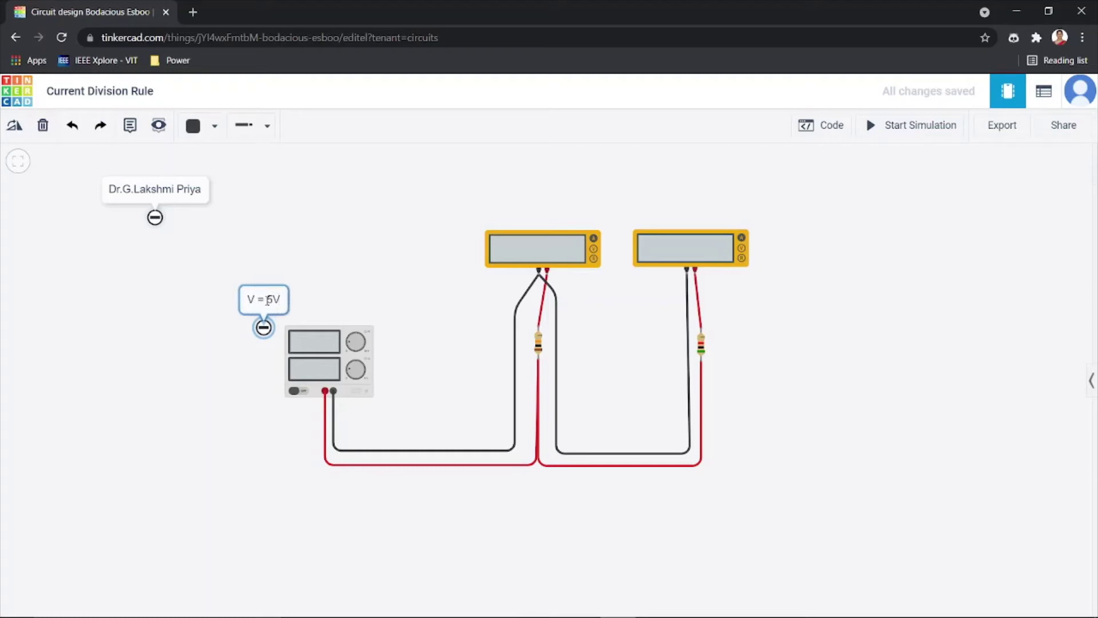
{"action": "left_click", "coordinate": [408, 341]}
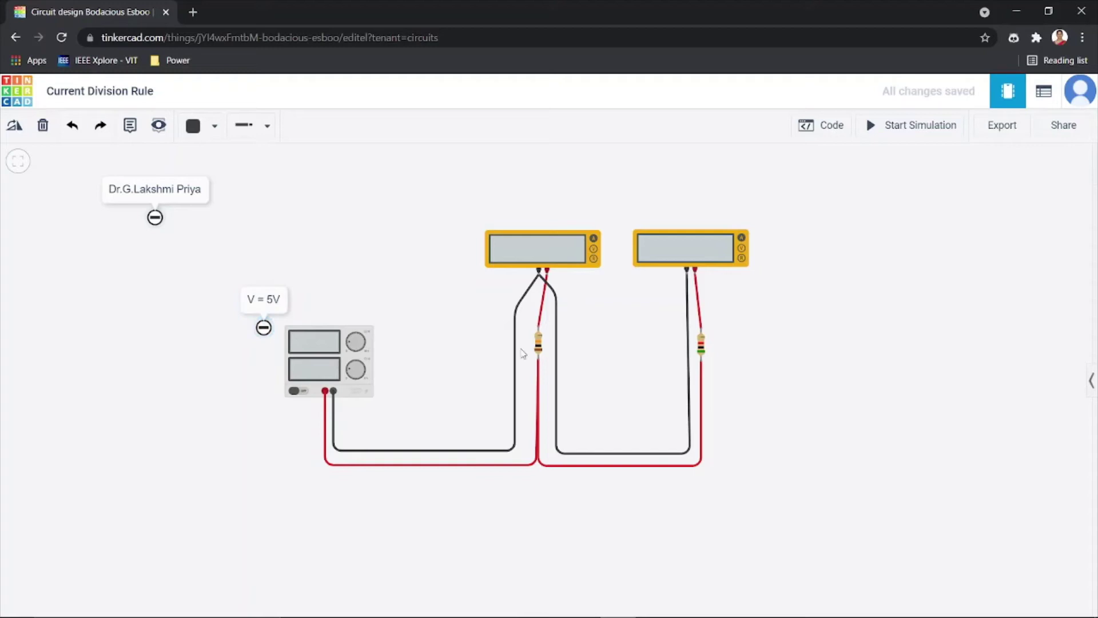
Check resistor R1's resistance, add a note reading "R1 = 10Kohm" beside it, and shift the note text clear of the resistor.
{"action": "left_click", "coordinate": [538, 344]}
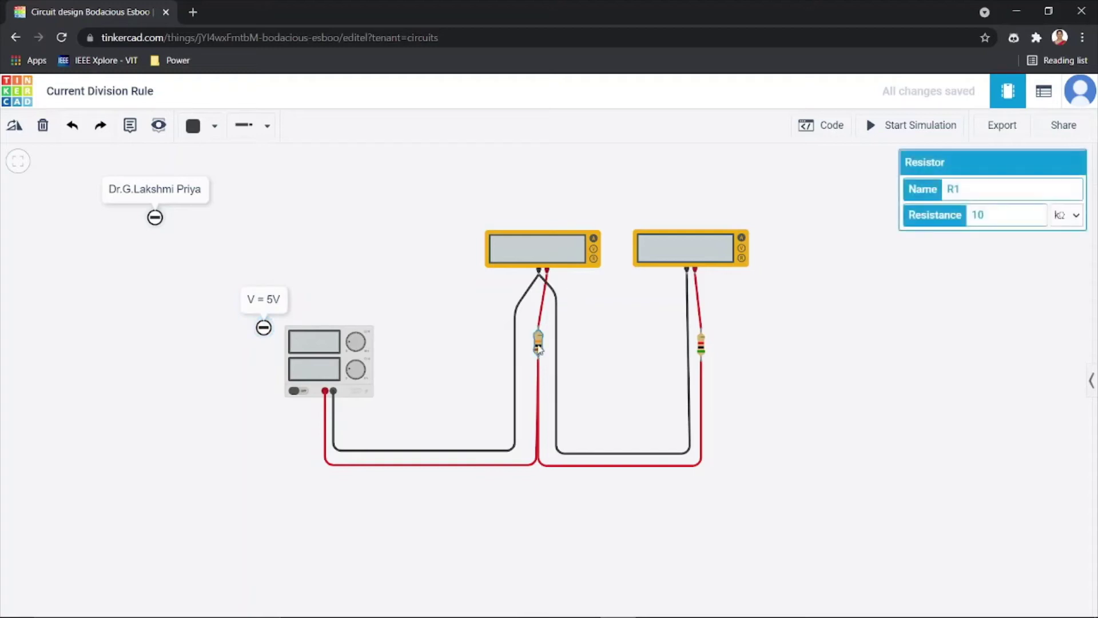
{"action": "left_click", "coordinate": [486, 355]}
{"action": "left_click", "coordinate": [130, 125]}
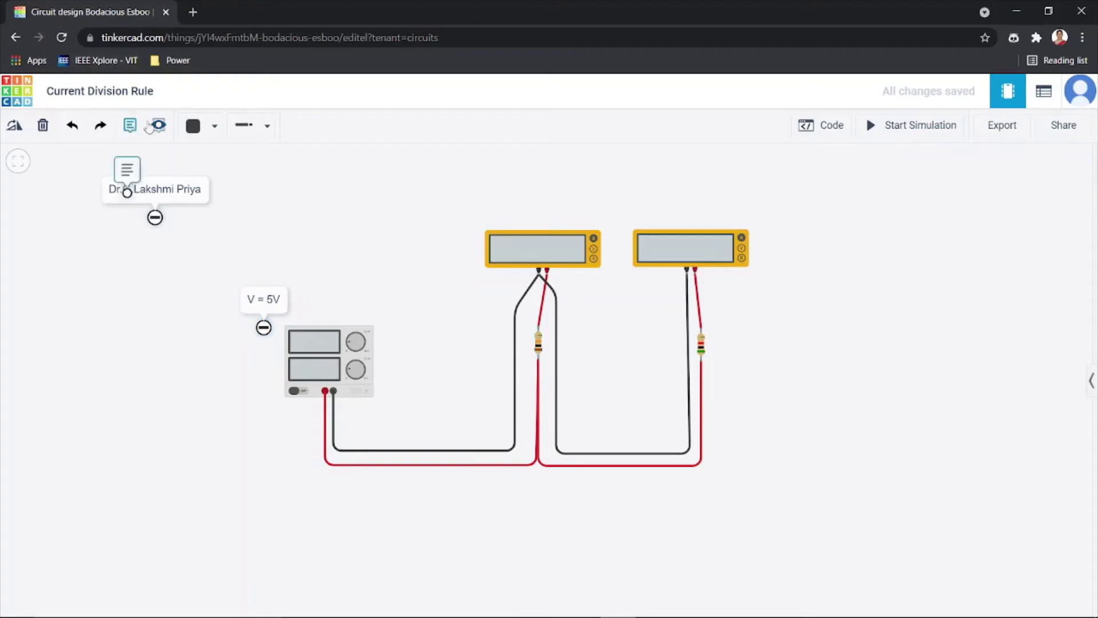
{"action": "left_click", "coordinate": [582, 350]}
{"action": "left_click", "coordinate": [583, 325]}
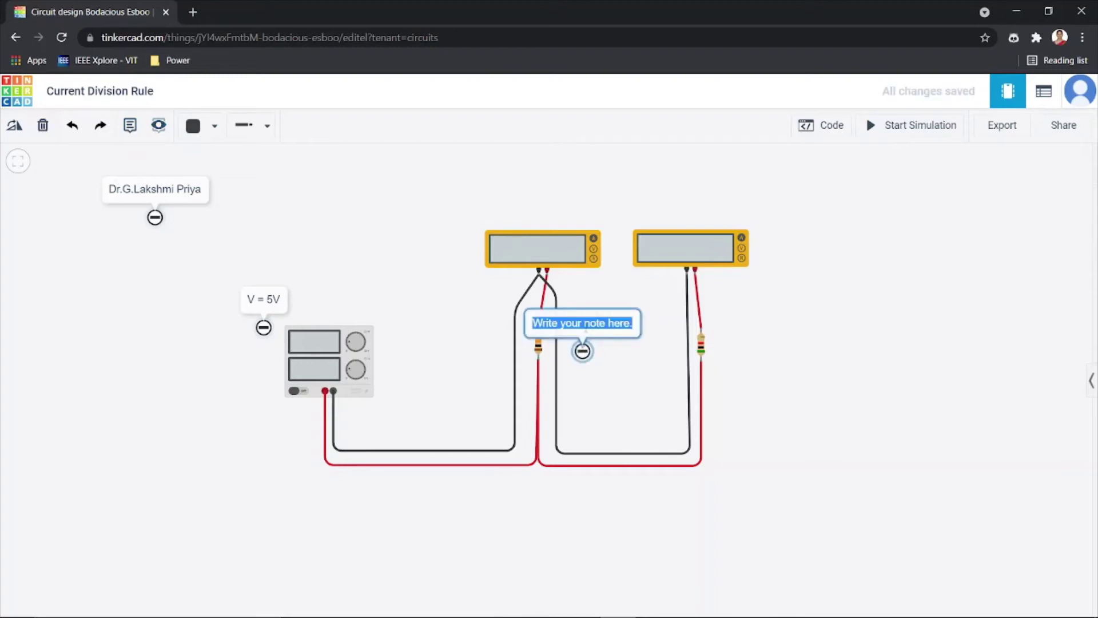
{"action": "type", "text": "R1"}
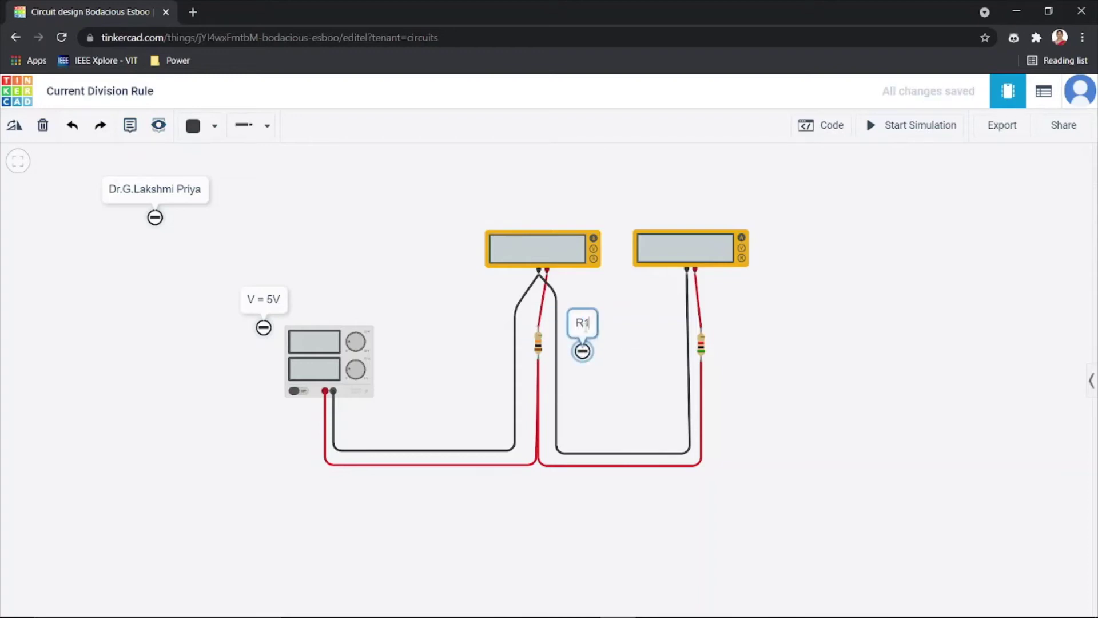
{"action": "type", "text": " ="}
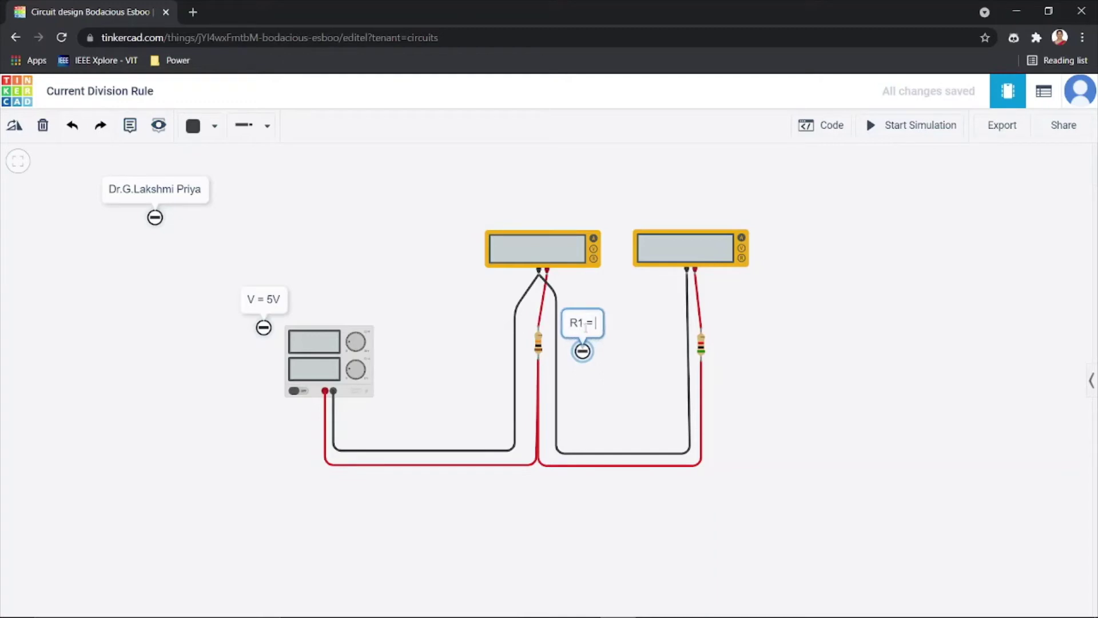
{"action": "type", "text": " 10KΩ"}
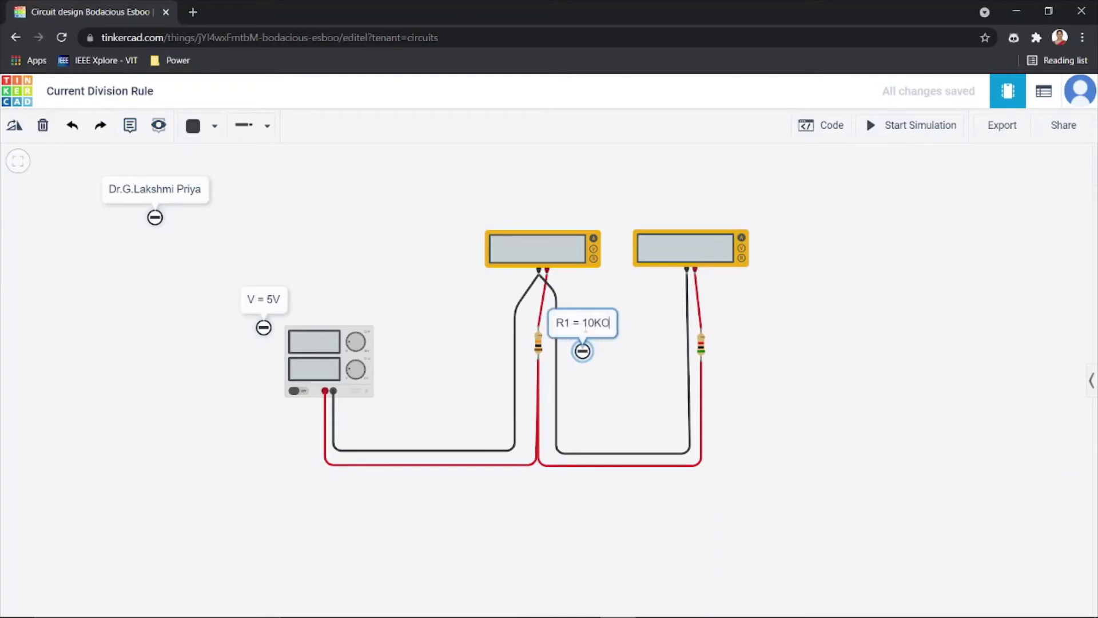
{"action": "key", "text": "BackSpace"}
{"action": "type", "text": "ohm"}
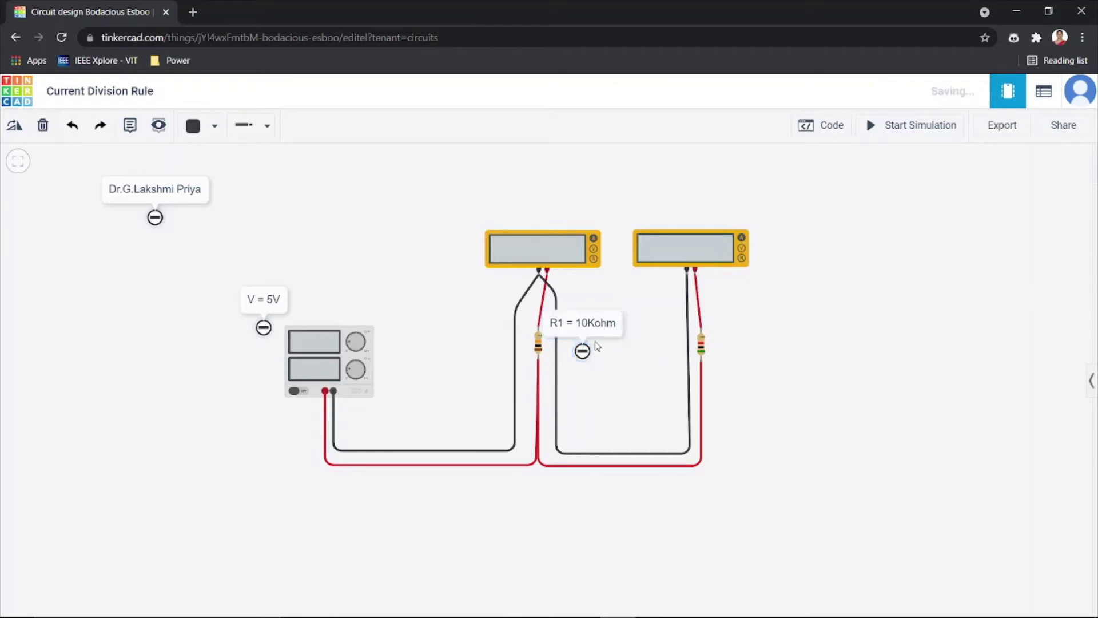
{"action": "mouse_move", "coordinate": [577, 334]}
{"action": "left_mouse_down"}
{"action": "mouse_move", "coordinate": [630, 330]}
{"action": "mouse_move", "coordinate": [596, 330]}
{"action": "left_mouse_up"}
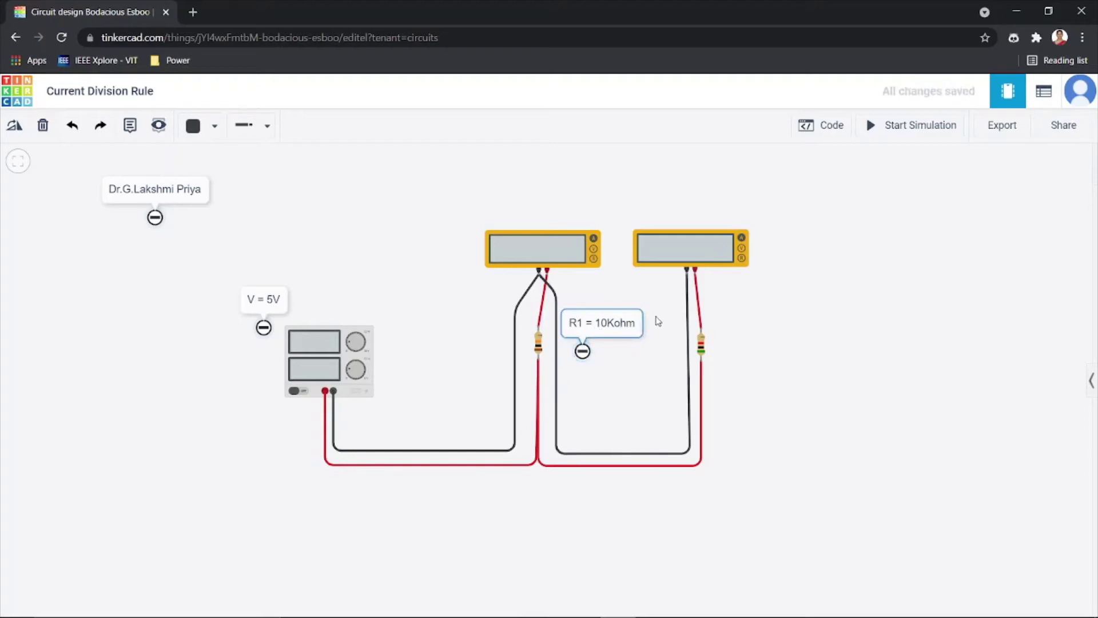
Add a note reading "R2 = 5Kohm" for resistor R2 and move it clear of the resistor on its outer side.
{"action": "left_click", "coordinate": [129, 125]}
{"action": "left_click", "coordinate": [730, 338]}
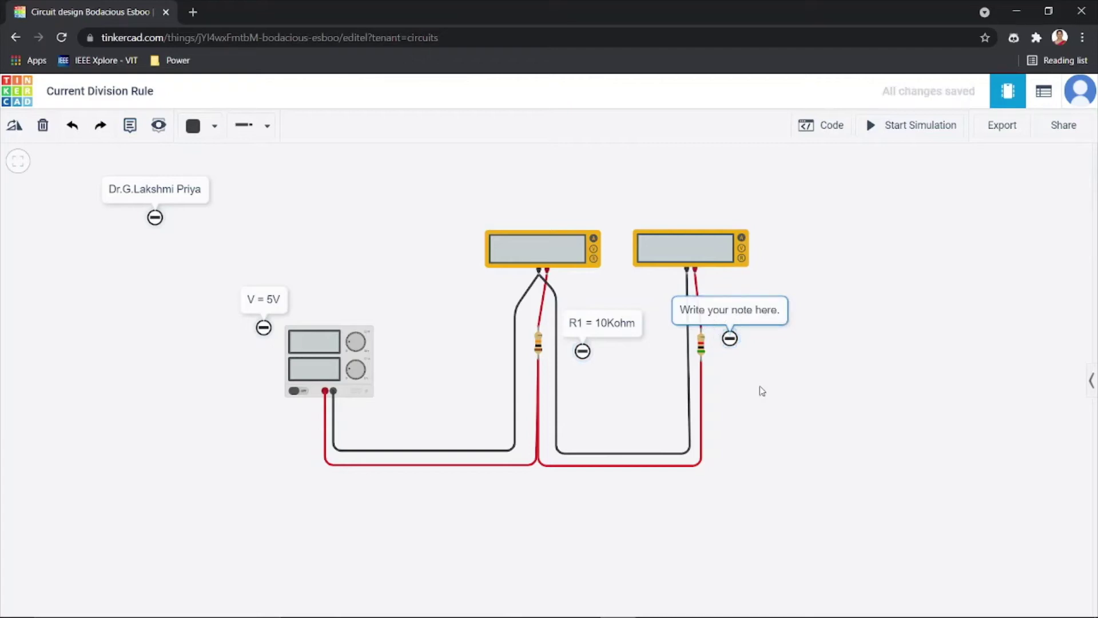
{"action": "double_click", "coordinate": [730, 309]}
{"action": "type", "text": "R2"}
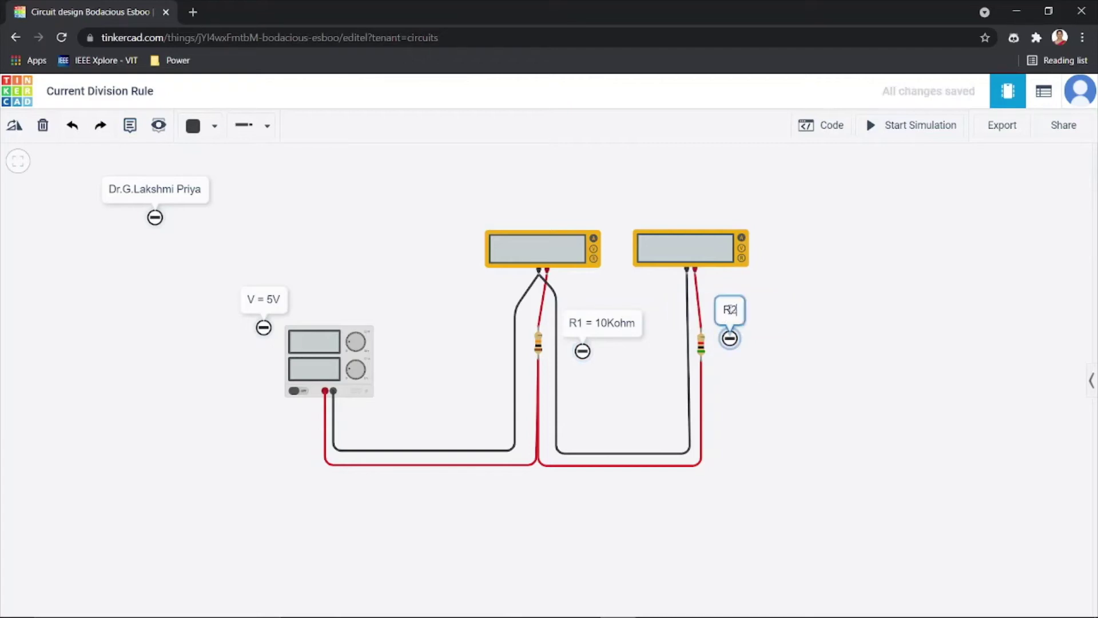
{"action": "type", "text": " ="}
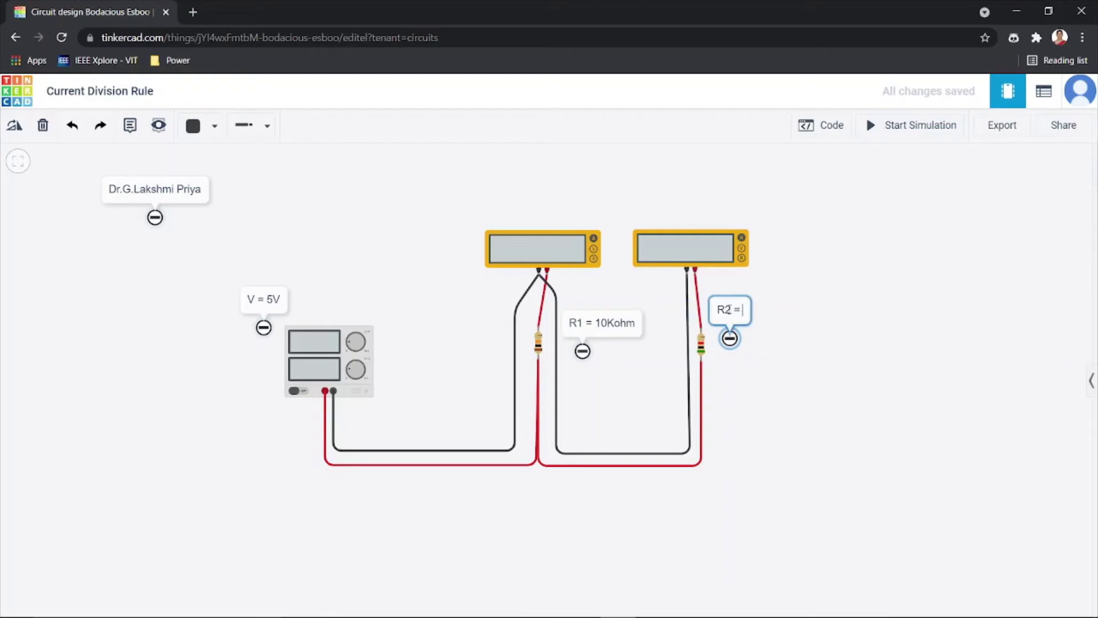
{"action": "type", "text": " 5K"}
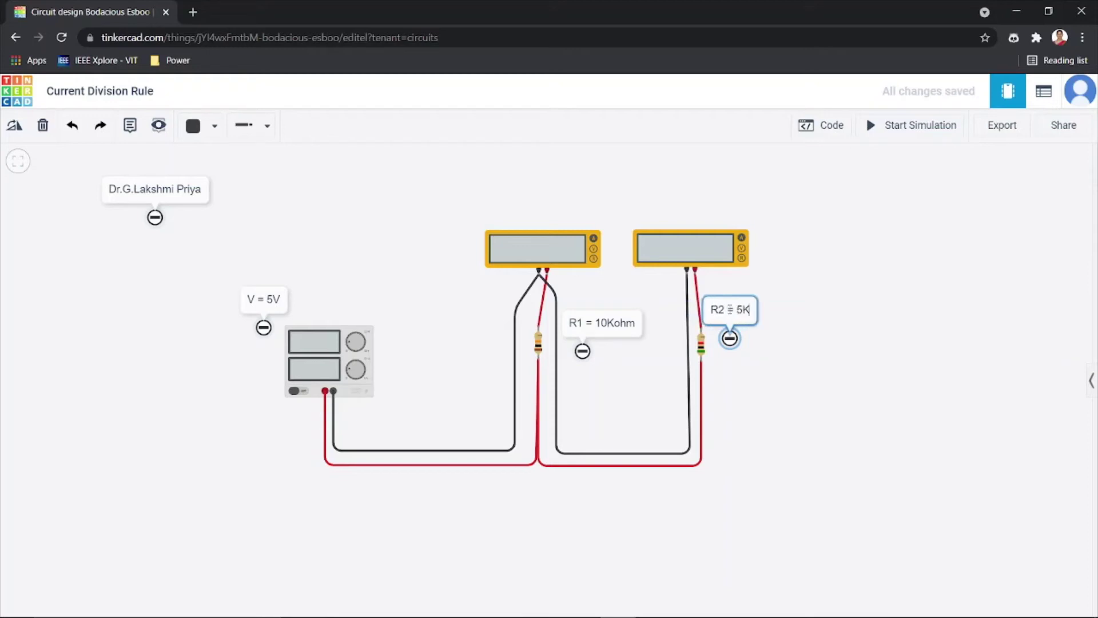
{"action": "type", "text": "ohm"}
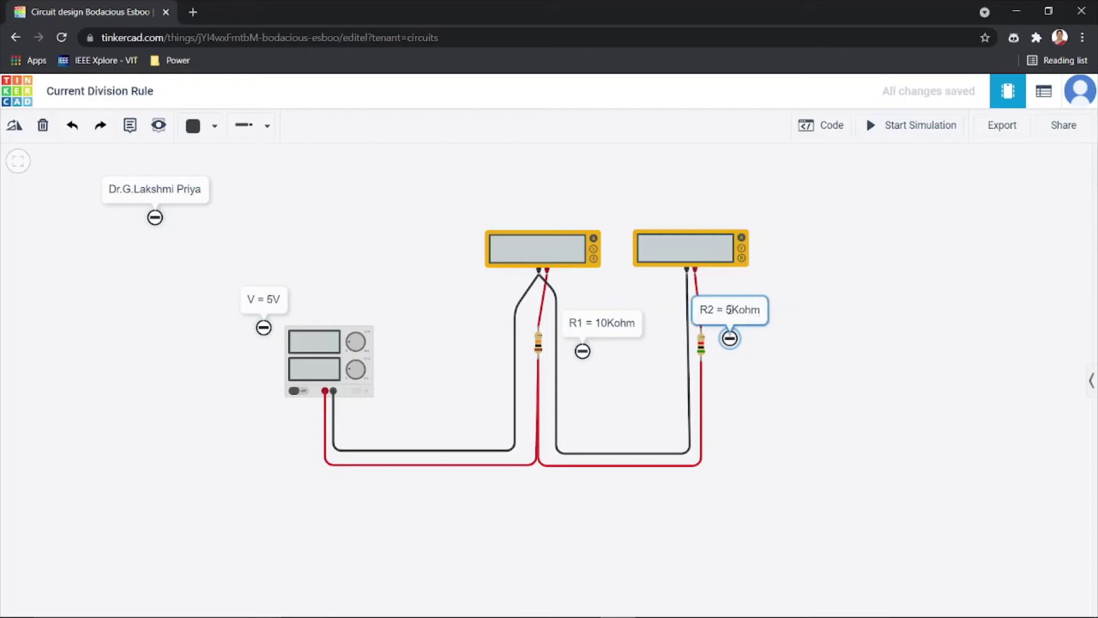
{"action": "left_click_drag", "start_coordinate": [730, 339], "coordinate": [754, 354]}
{"action": "left_click", "coordinate": [799, 452]}
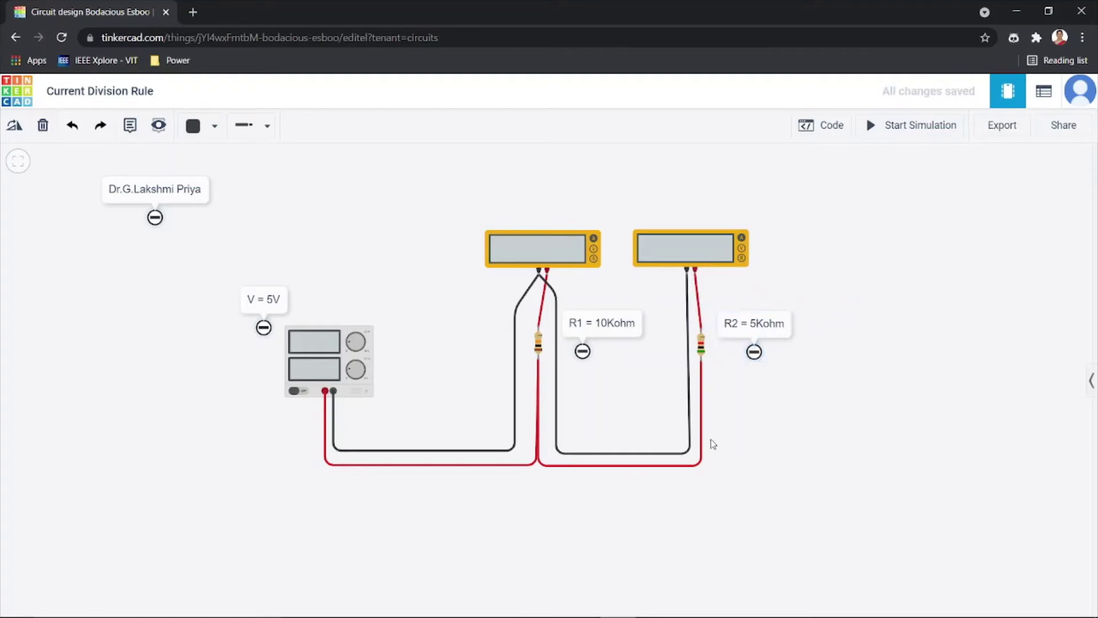
{"action": "scroll", "coordinate": [715, 395], "scroll_direction": "up", "scroll_amount": 4}
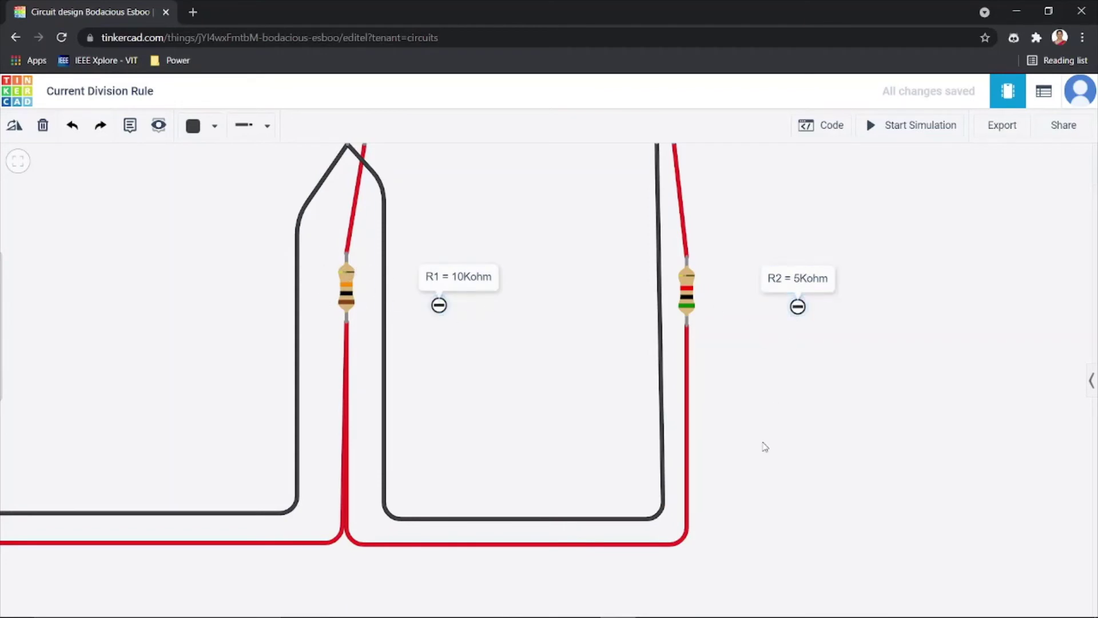
{"action": "scroll", "coordinate": [765, 447], "scroll_direction": "down", "scroll_amount": 5}
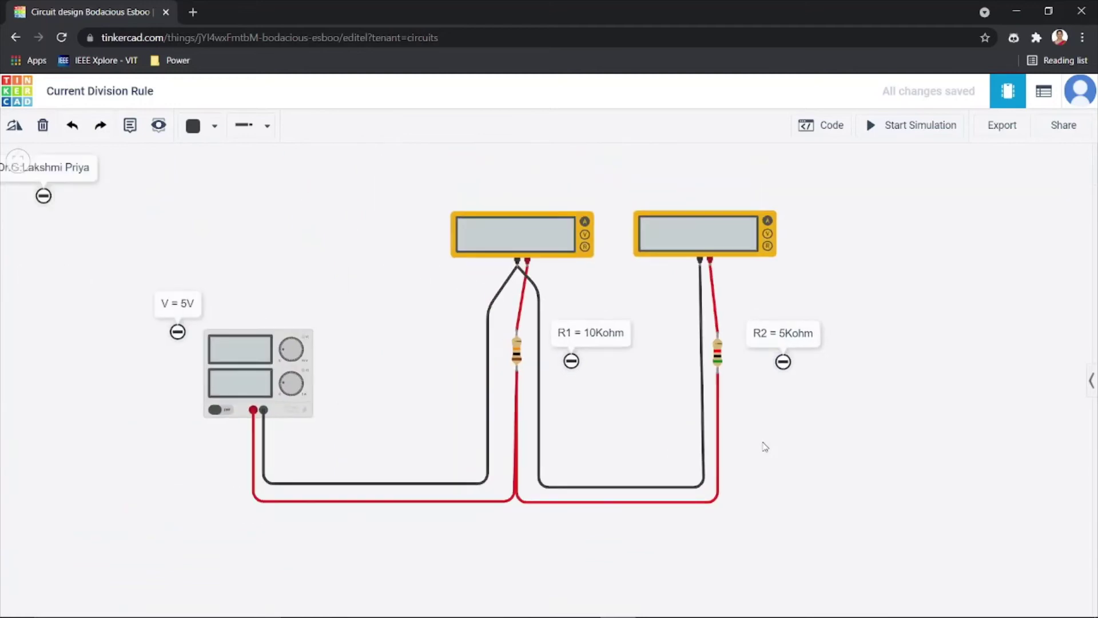
{"action": "scroll", "coordinate": [766, 447], "scroll_direction": "down", "scroll_amount": 3}
{"action": "scroll", "coordinate": [765, 447], "scroll_direction": "up", "scroll_amount": 8}
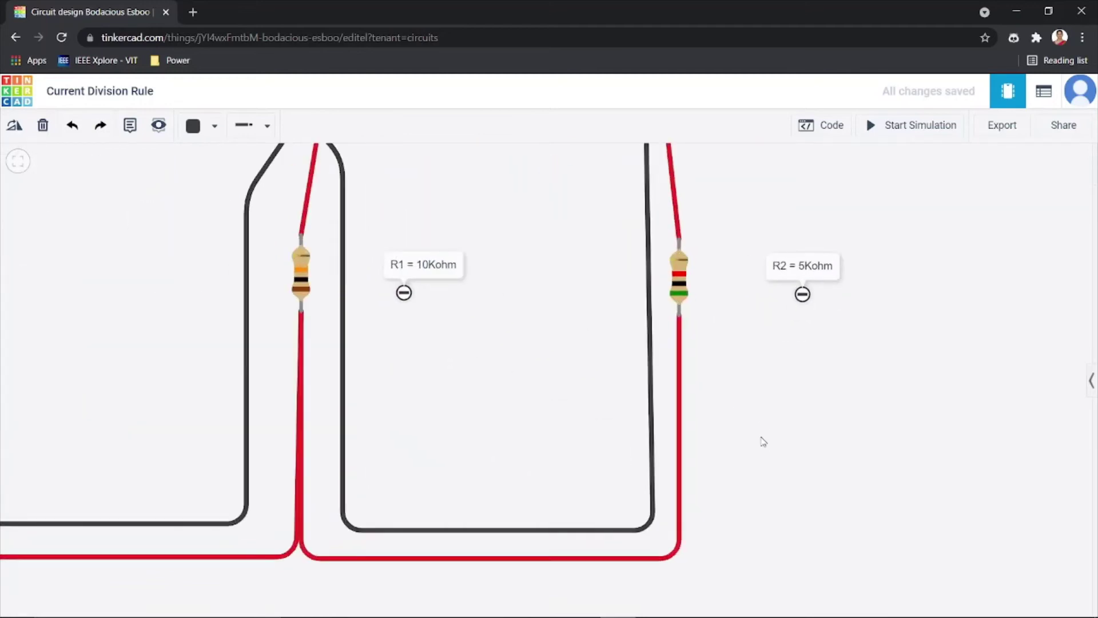
Fit the circuit in view and add a note reading "I1" above R1's multimeter.
{"action": "left_click", "coordinate": [20, 162]}
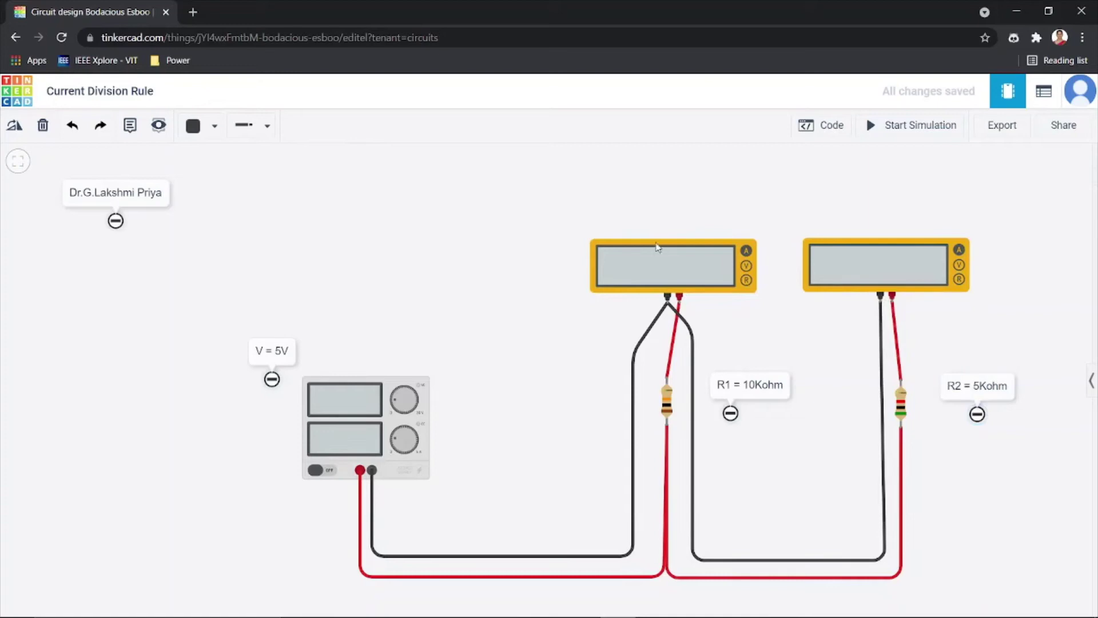
{"action": "left_click", "coordinate": [131, 127]}
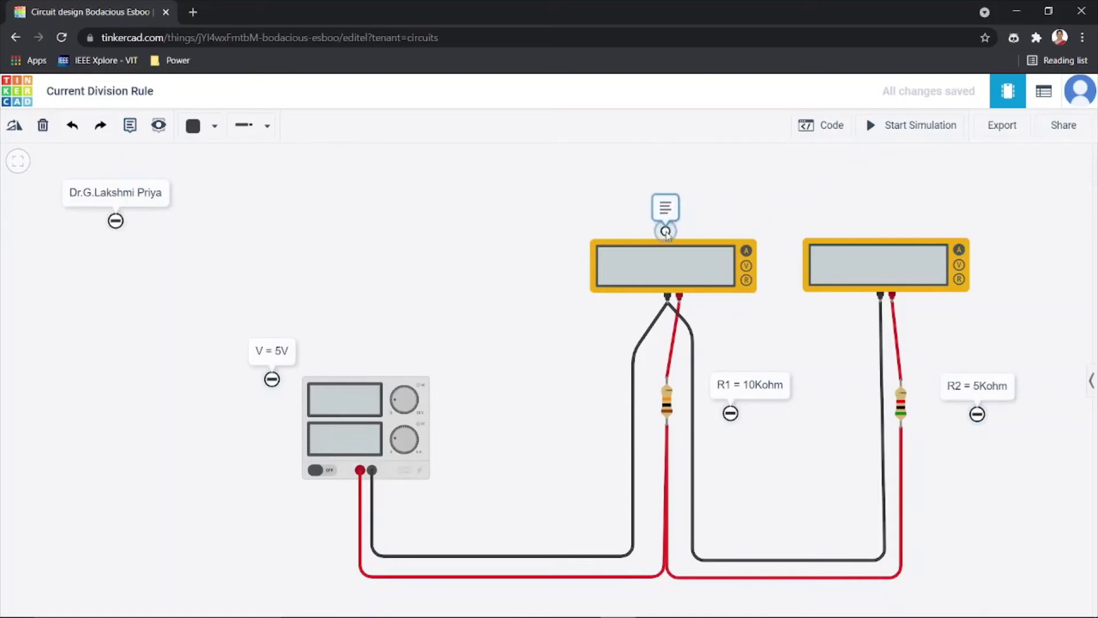
{"action": "left_click", "coordinate": [659, 213]}
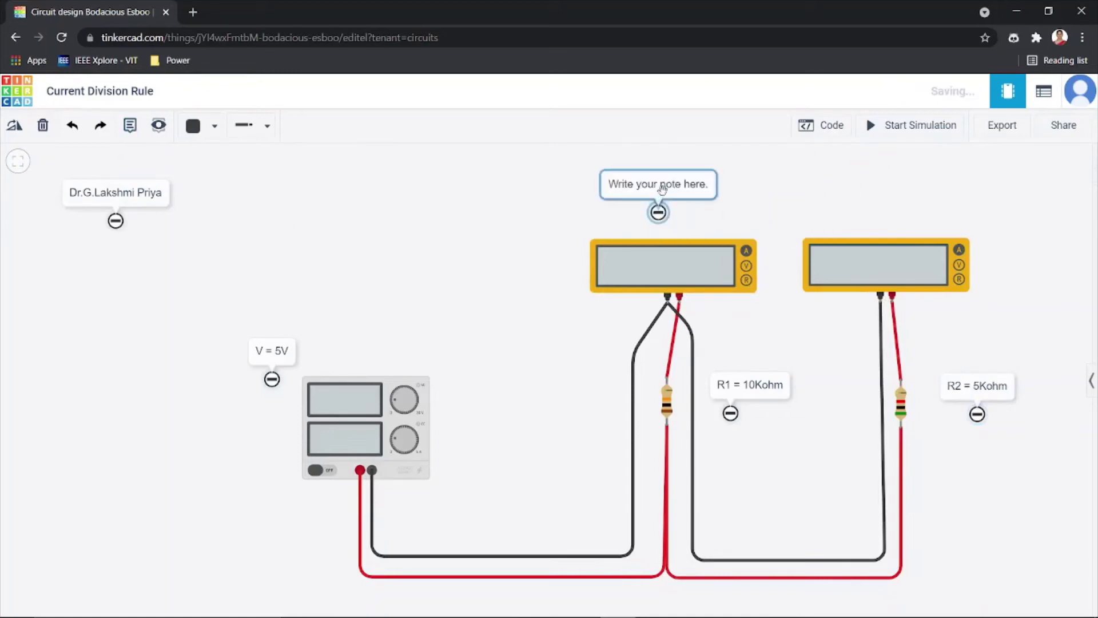
{"action": "double_click", "coordinate": [668, 187]}
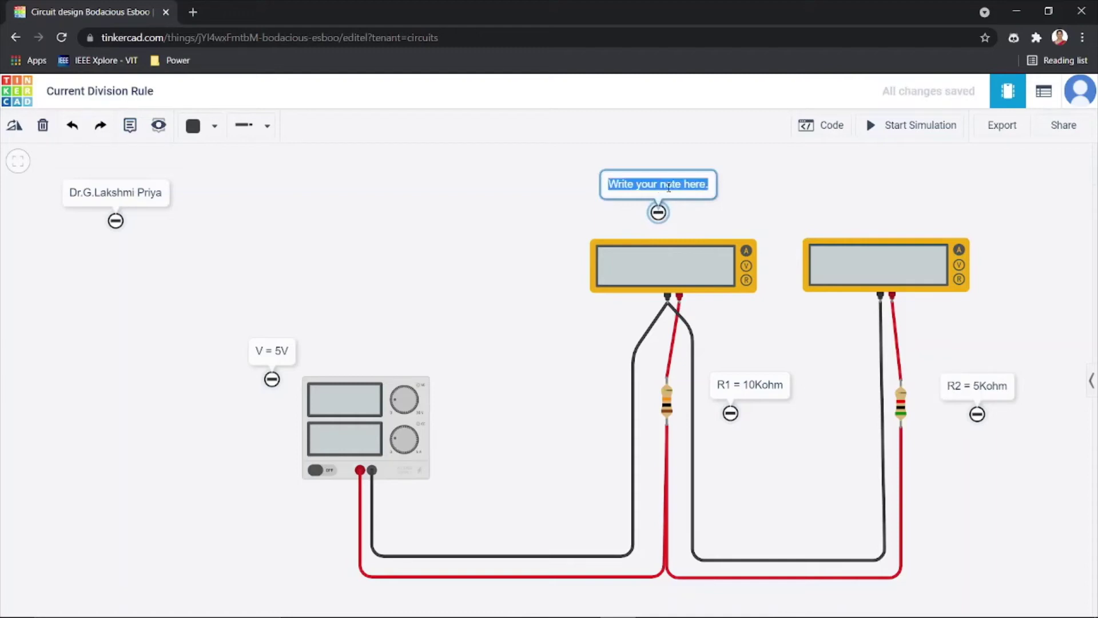
{"action": "type", "text": "I1"}
{"action": "left_click", "coordinate": [213, 193]}
Add a note reading "I2" above R2's multimeter.
{"action": "left_click", "coordinate": [130, 125]}
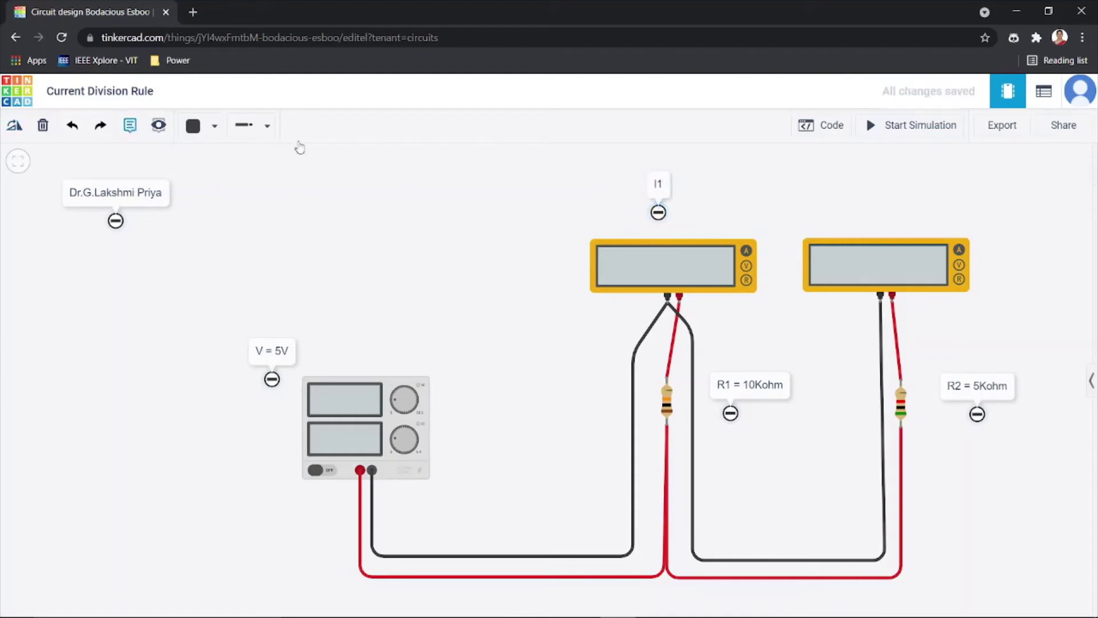
{"action": "left_click", "coordinate": [887, 211]}
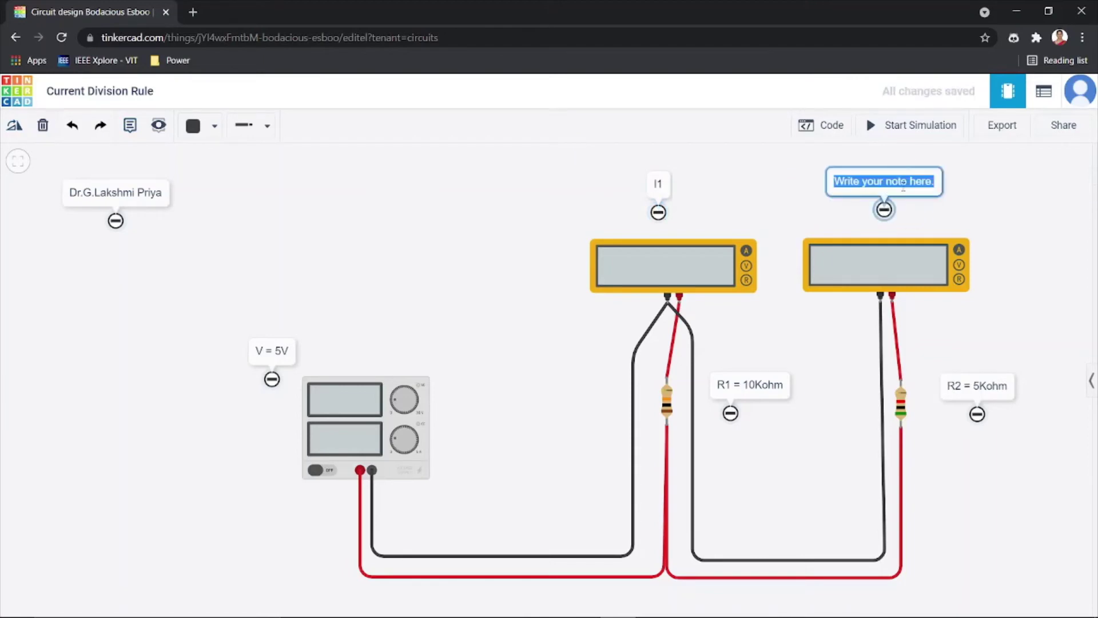
{"action": "type", "text": "I2"}
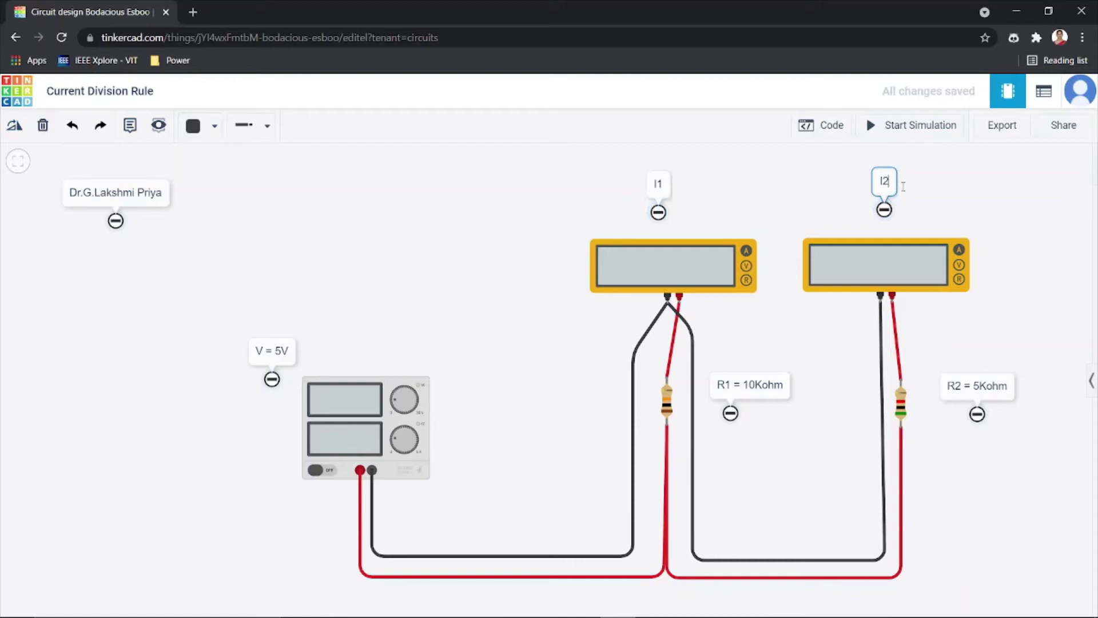
{"action": "left_click", "coordinate": [957, 213]}
Run the simulation, examine the power supply's voltage and total current and both multimeters' branch currents, and stop it.
{"action": "left_click", "coordinate": [871, 132]}
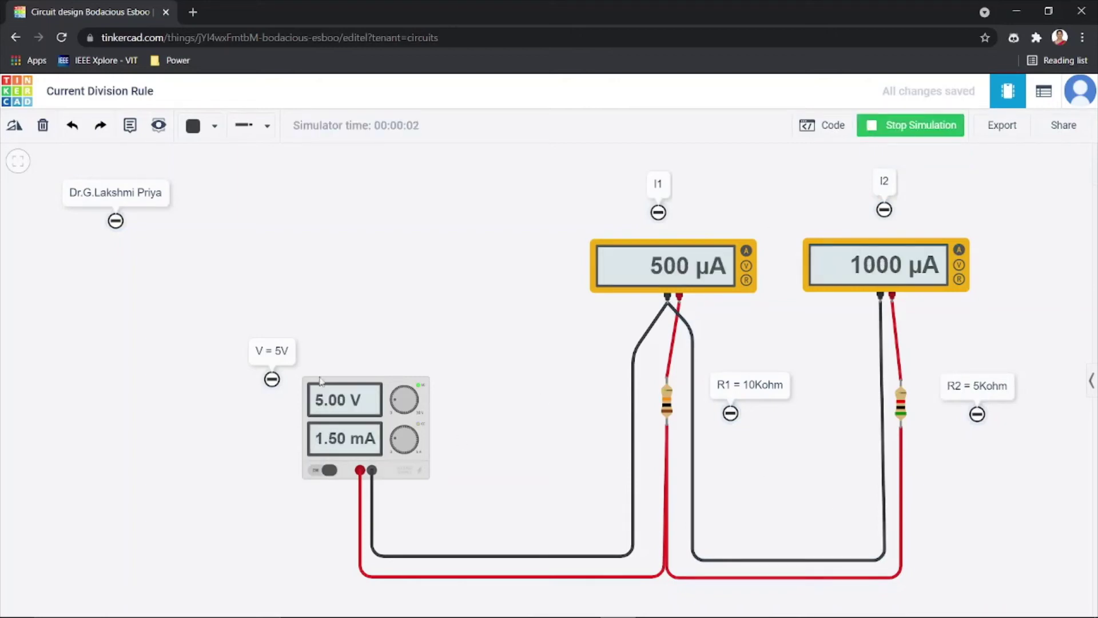
{"action": "scroll", "coordinate": [346, 450], "scroll_direction": "up", "scroll_amount": 3}
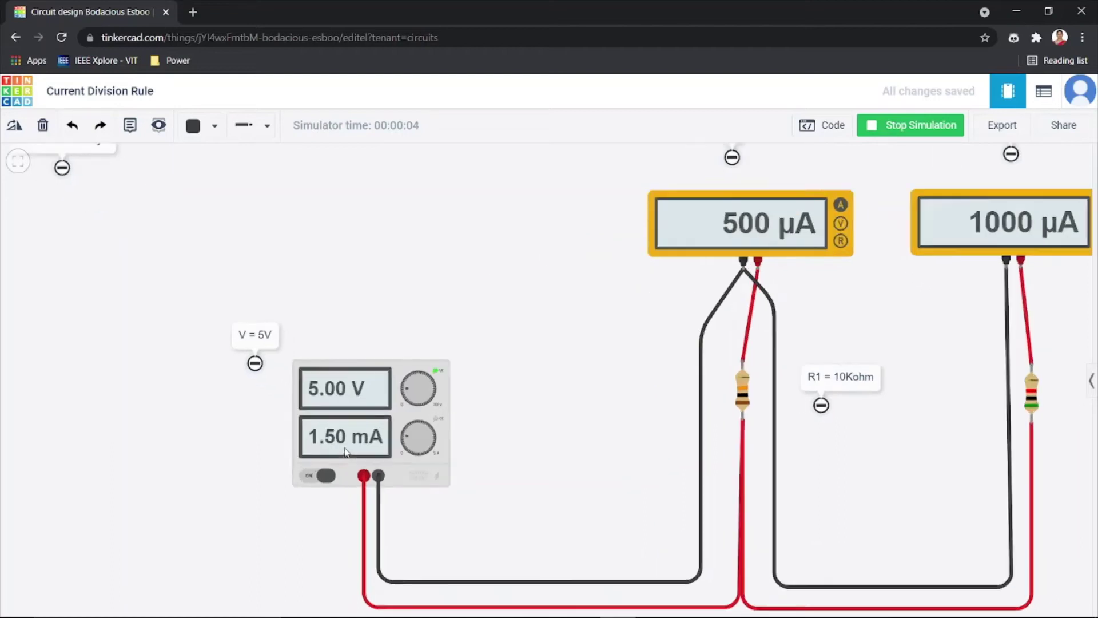
{"action": "scroll", "coordinate": [347, 452], "scroll_direction": "up", "scroll_amount": 2}
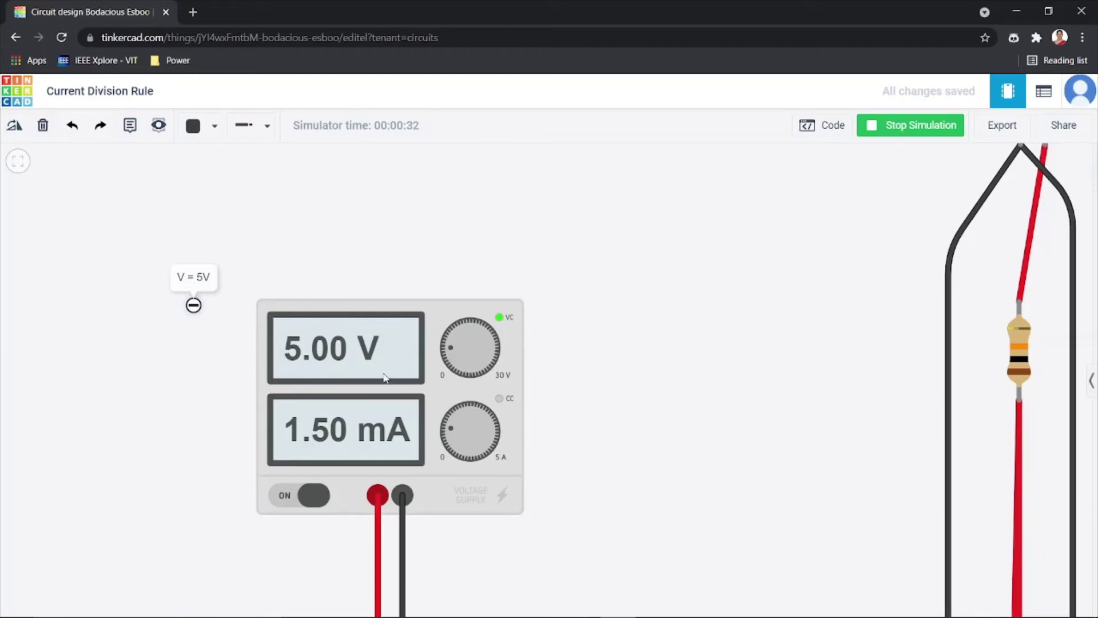
{"action": "scroll", "coordinate": [668, 433], "scroll_direction": "down", "scroll_amount": 3}
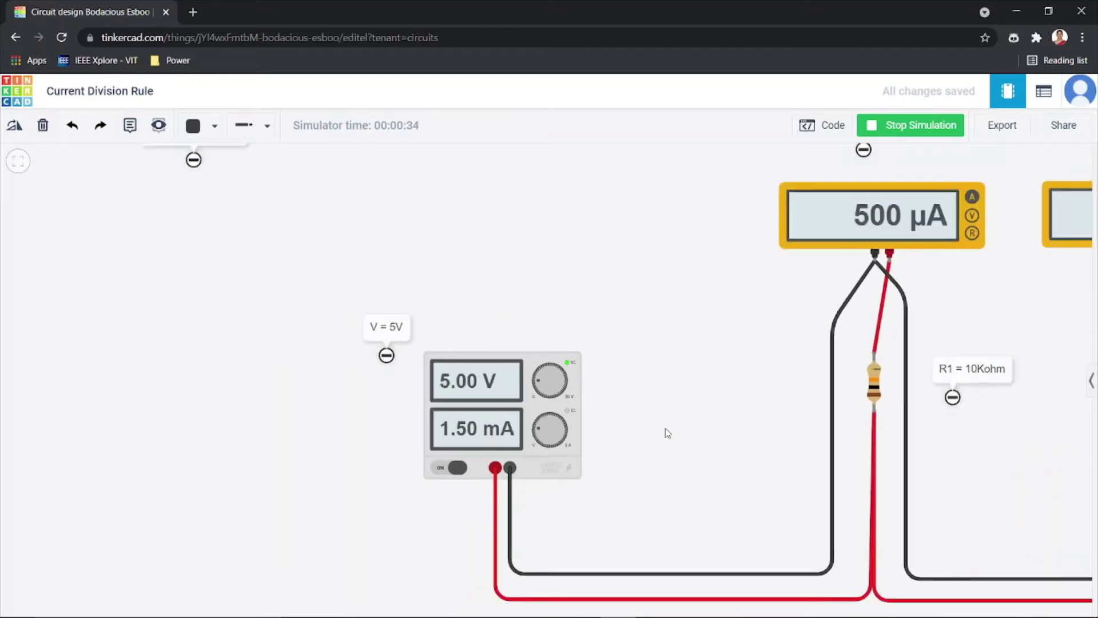
{"action": "scroll", "coordinate": [668, 433], "scroll_direction": "down", "scroll_amount": 3}
{"action": "scroll", "coordinate": [667, 433], "scroll_direction": "down", "scroll_amount": 1}
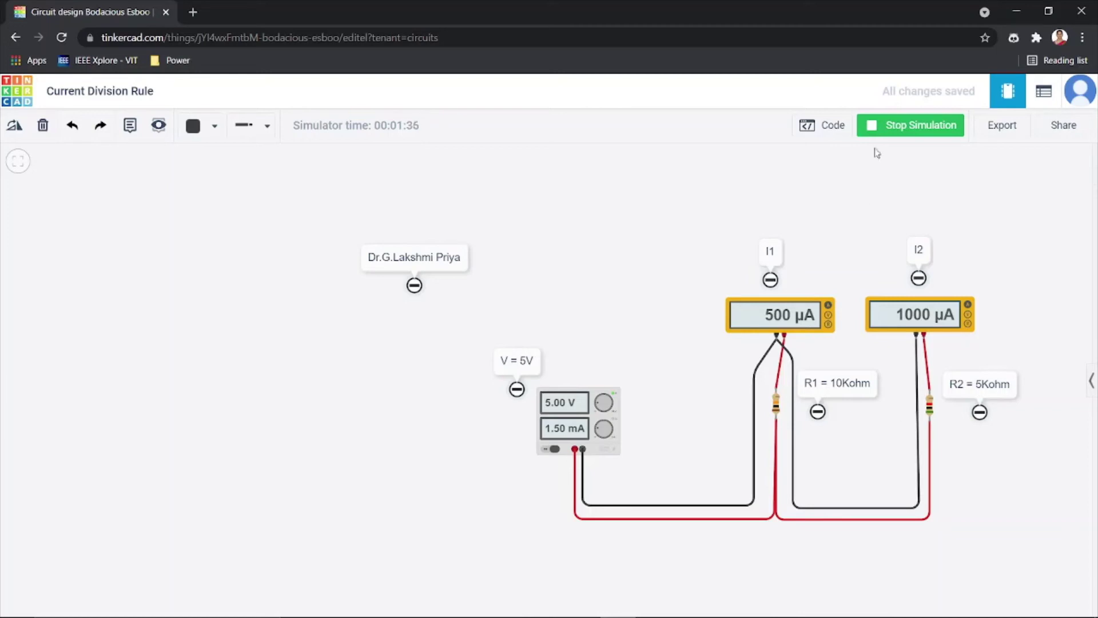
{"action": "left_click", "coordinate": [877, 123]}
Search the components for "breadboard" and place a small breadboard on the empty canvas.
{"action": "left_click", "coordinate": [951, 210]}
{"action": "type", "text": "brea"}
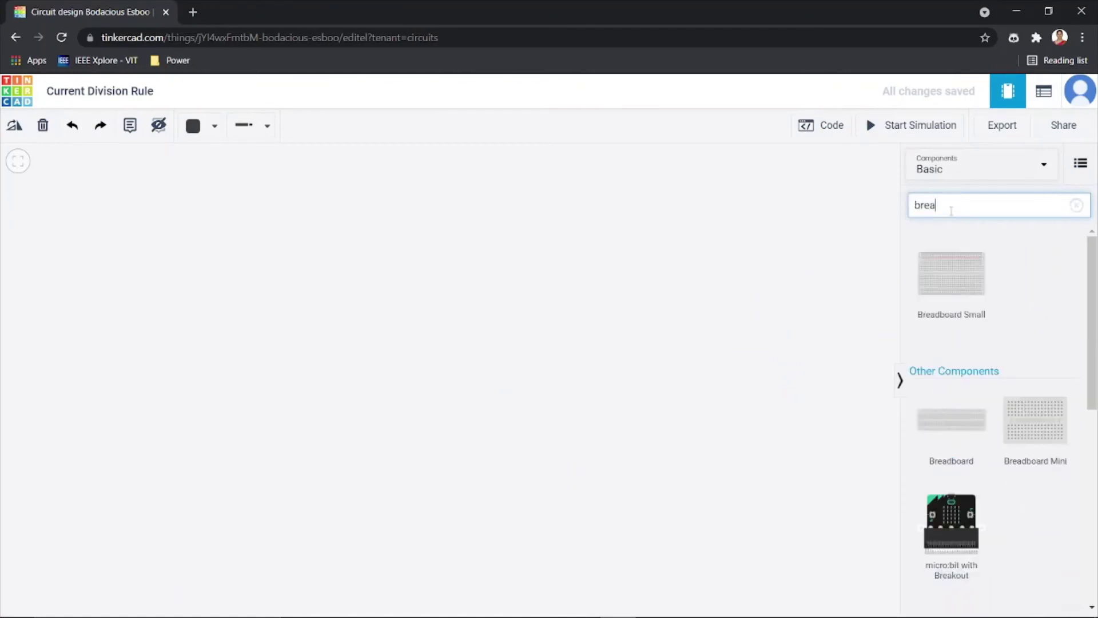
{"action": "type", "text": "dbo"}
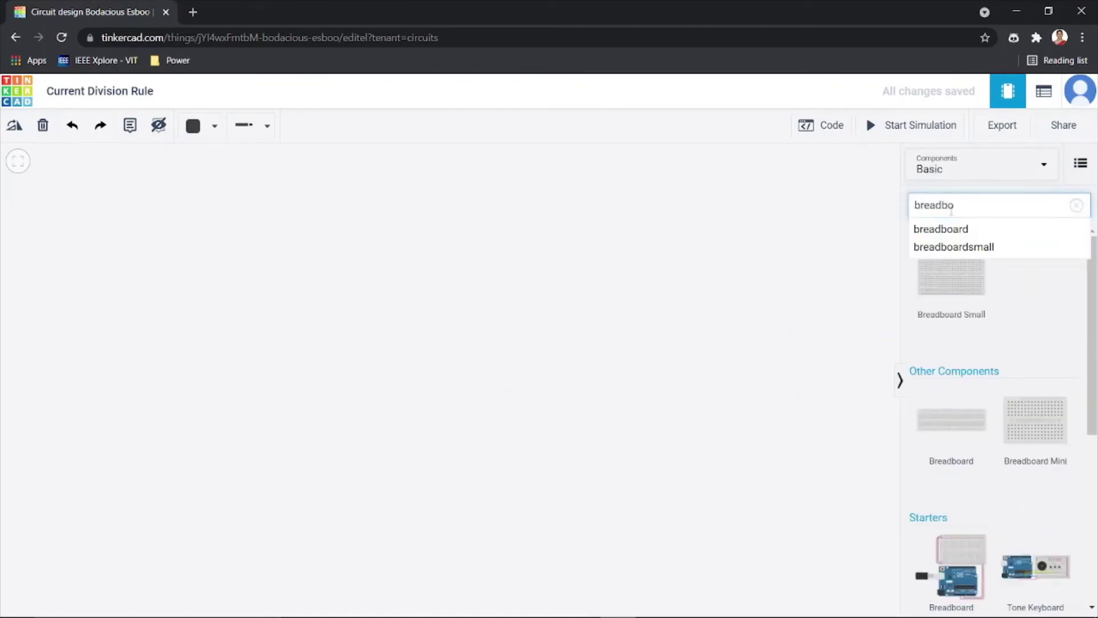
{"action": "type", "text": "ard"}
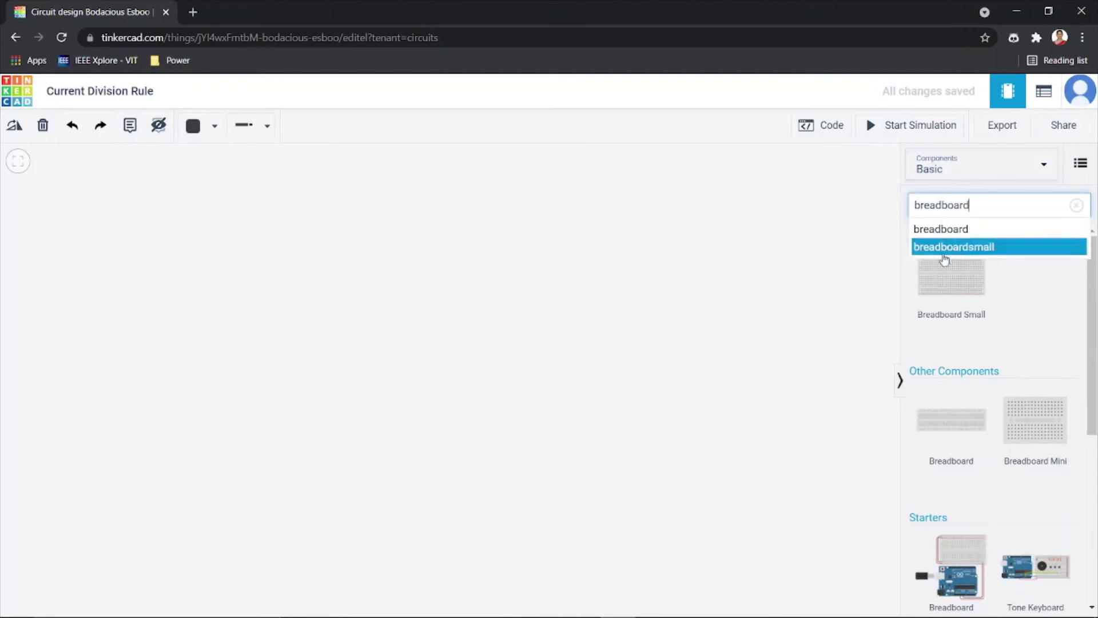
{"action": "left_click_drag", "start_coordinate": [937, 274], "coordinate": [593, 319]}
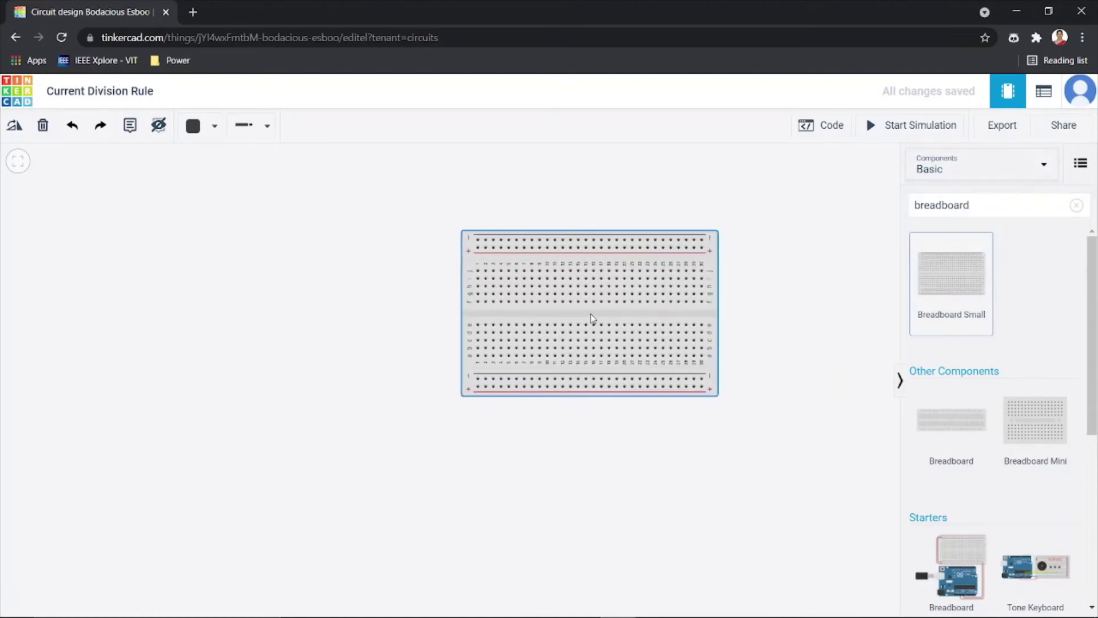
Reset the component search and place two resistors vertically across the breadboard's centre gap, well spaced from each other.
{"action": "left_click", "coordinate": [997, 210]}
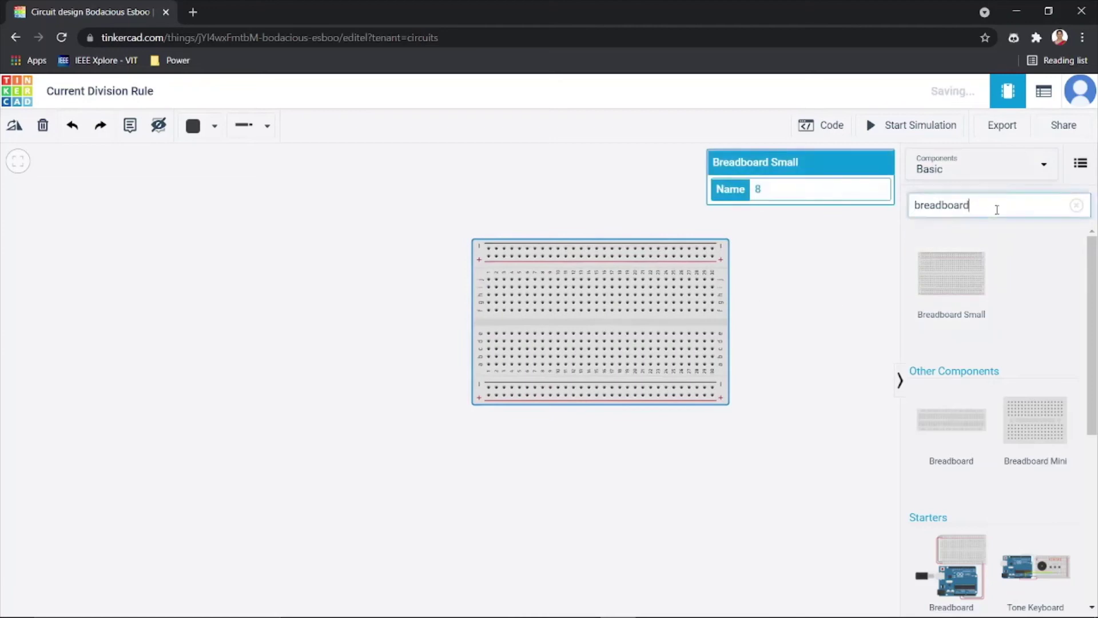
{"action": "left_click", "coordinate": [1077, 205]}
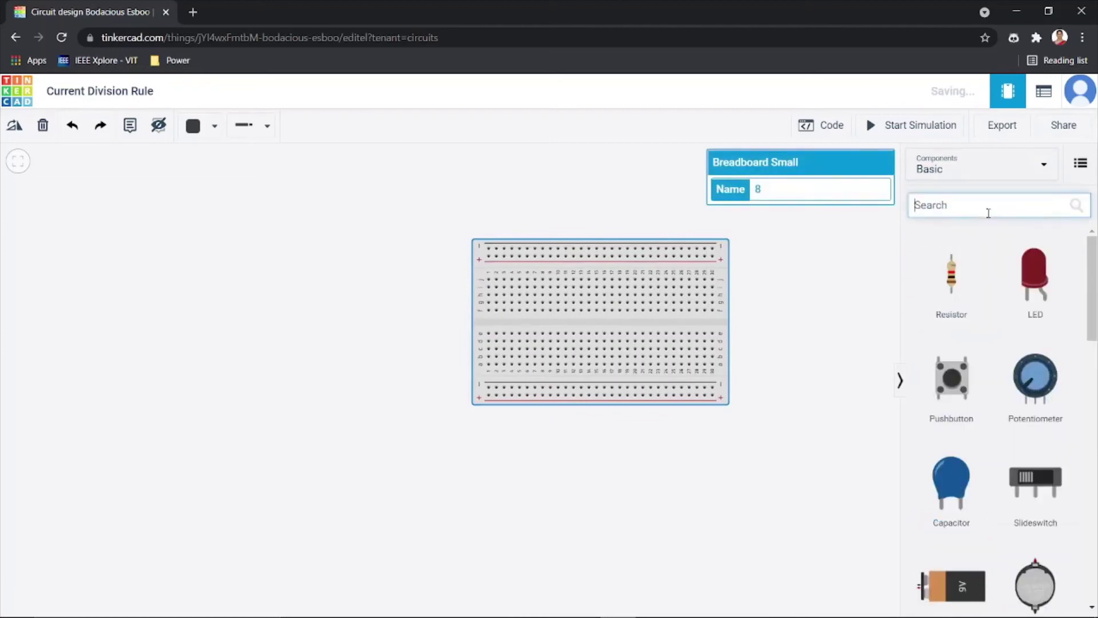
{"action": "left_click_drag", "start_coordinate": [951, 282], "coordinate": [529, 331]}
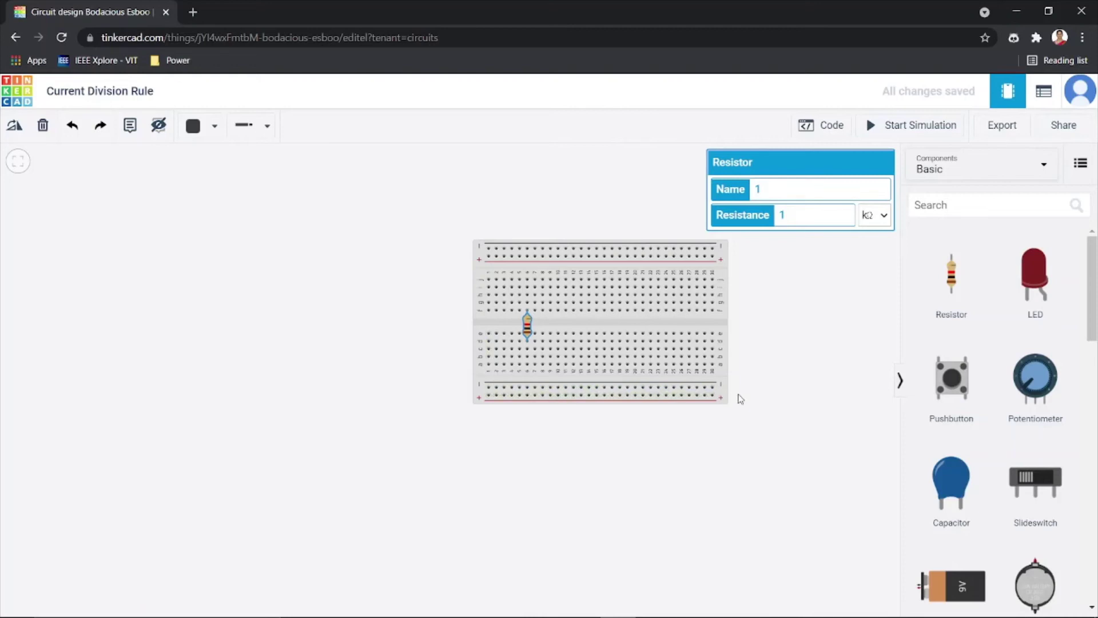
{"action": "left_click", "coordinate": [597, 551]}
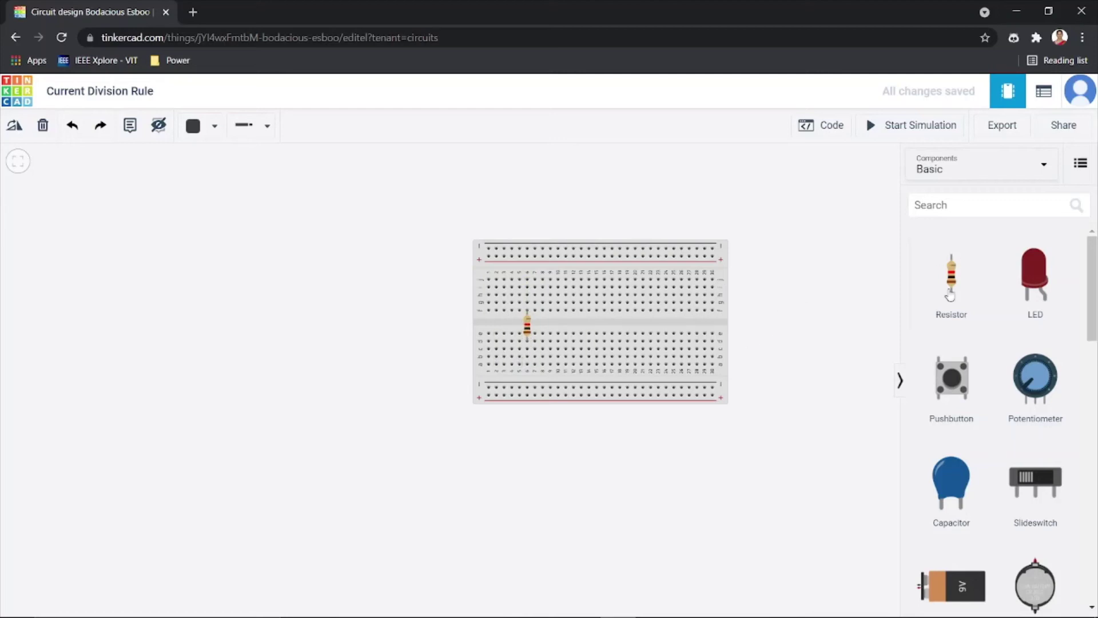
{"action": "left_click_drag", "start_coordinate": [950, 295], "coordinate": [632, 330]}
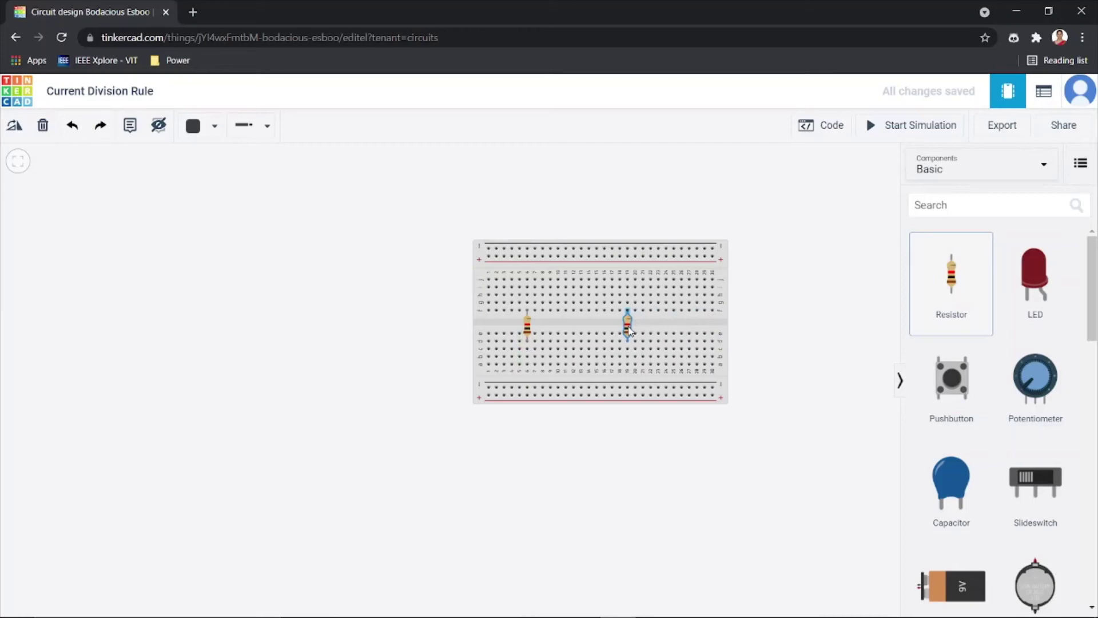
{"action": "left_click", "coordinate": [799, 323]}
Name the breadboard's left resistor R1 and set its resistance to 10 kΩ.
{"action": "left_click", "coordinate": [527, 330]}
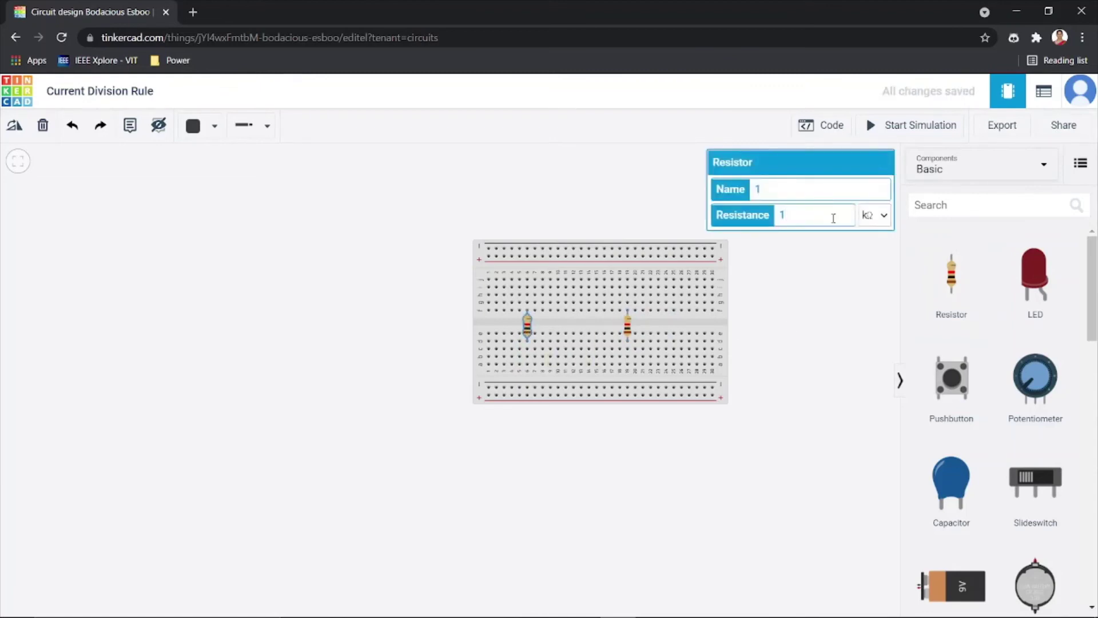
{"action": "double_click", "coordinate": [759, 189]}
{"action": "type", "text": "R1"}
{"action": "type", "text": "0"}
Name the breadboard's right resistor R2 and set its resistance to 5 kΩ.
{"action": "left_click", "coordinate": [628, 327]}
{"action": "type", "text": "R2"}
{"action": "double_click", "coordinate": [785, 209]}
{"action": "type", "text": "5"}
{"action": "left_click", "coordinate": [800, 313]}
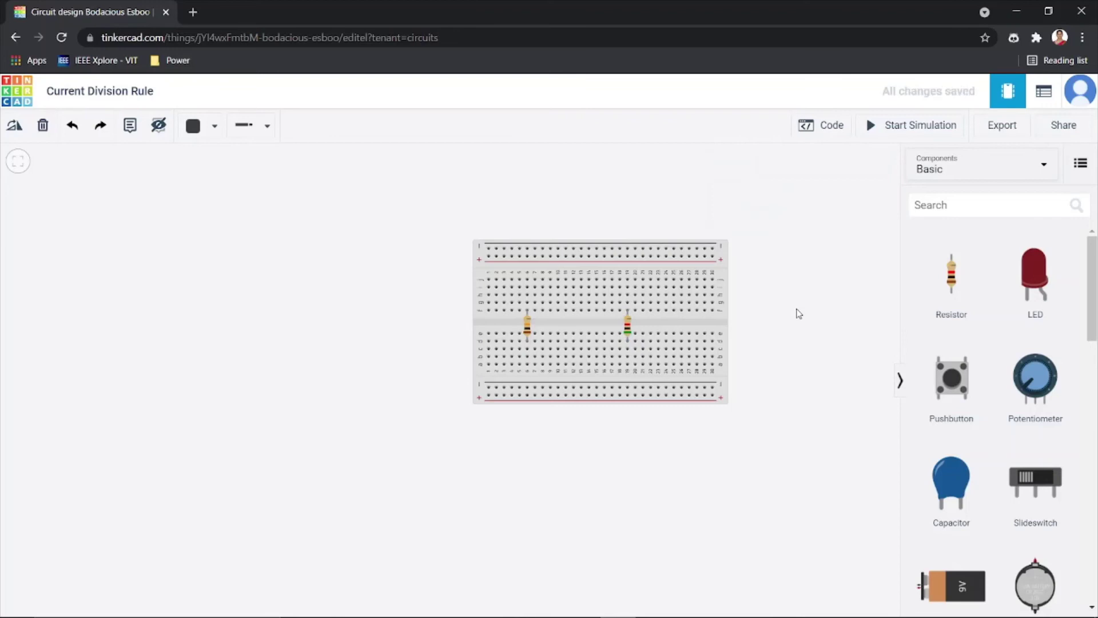
Search for "power s", place a power supply to the left of the breadboard, name it ps and set its current to 1.
{"action": "left_click", "coordinate": [963, 207]}
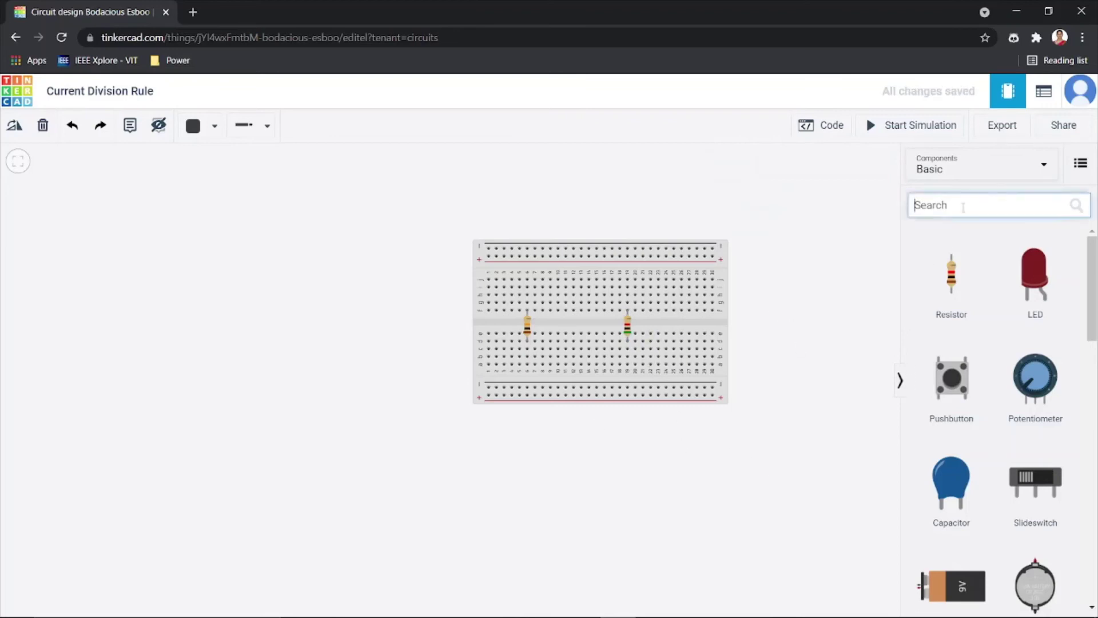
{"action": "type", "text": "power"}
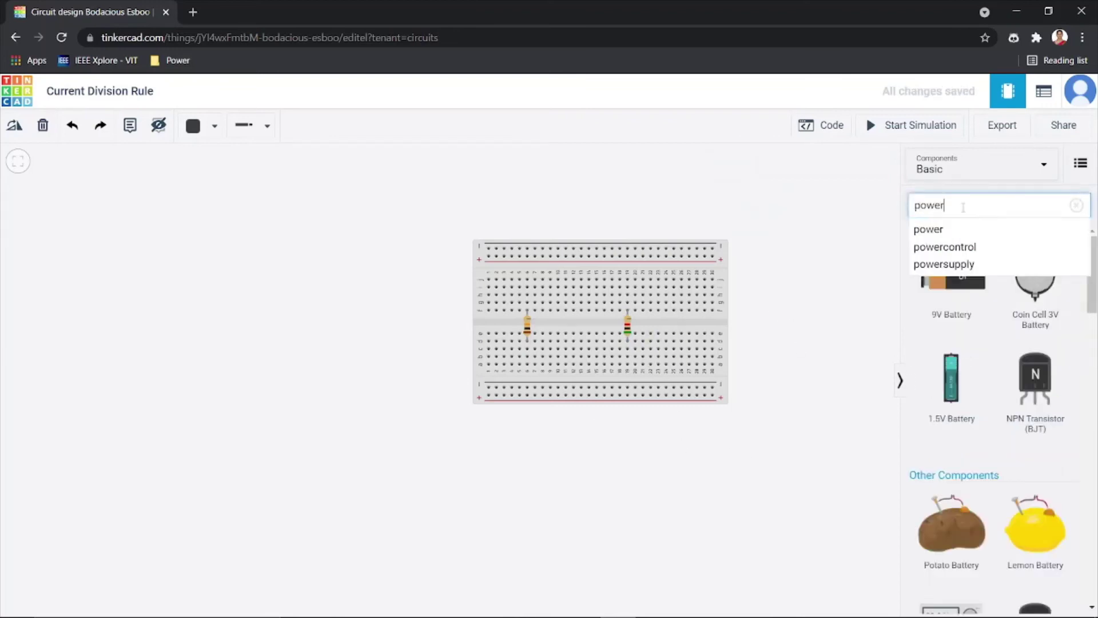
{"action": "type", "text": " s"}
{"action": "left_click_drag", "start_coordinate": [952, 331], "coordinate": [259, 346]}
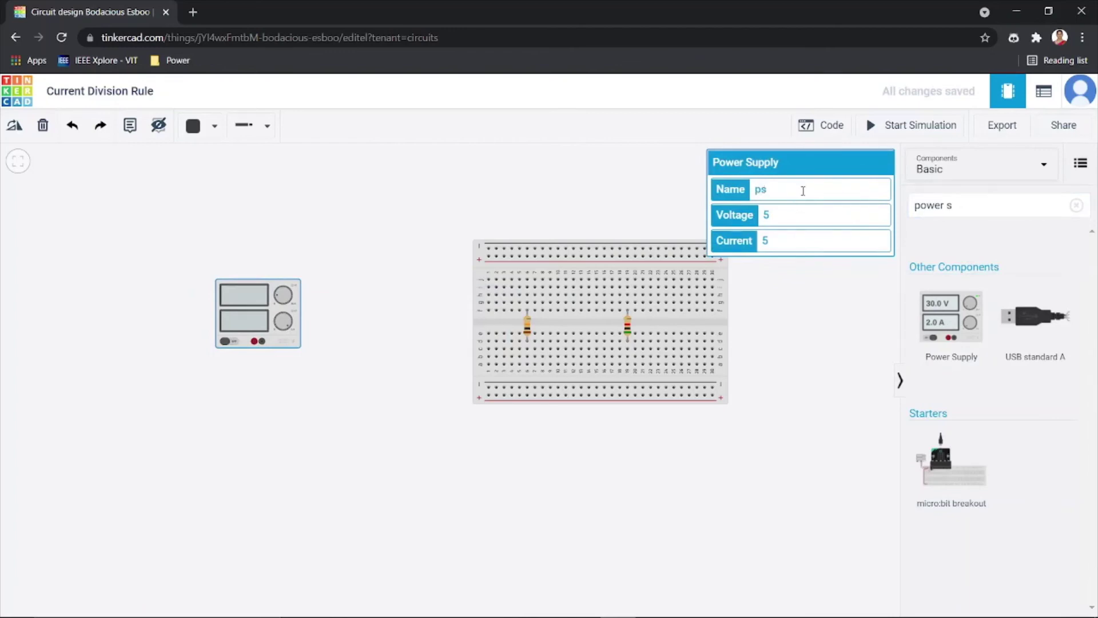
{"action": "left_click", "coordinate": [781, 241]}
{"action": "key", "text": "BackSpace"}
{"action": "type", "text": "1"}
{"action": "left_click", "coordinate": [808, 303]}
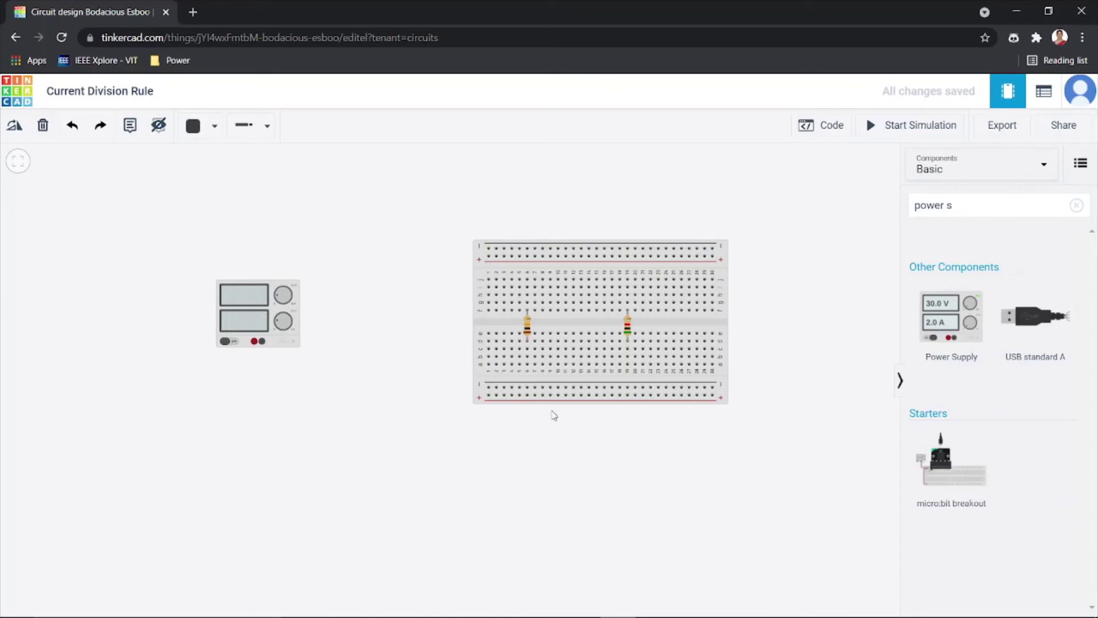
Search for "mul", place a multimeter below the left half of the breadboard and set its mode to Amperage.
{"action": "left_click", "coordinate": [1010, 212]}
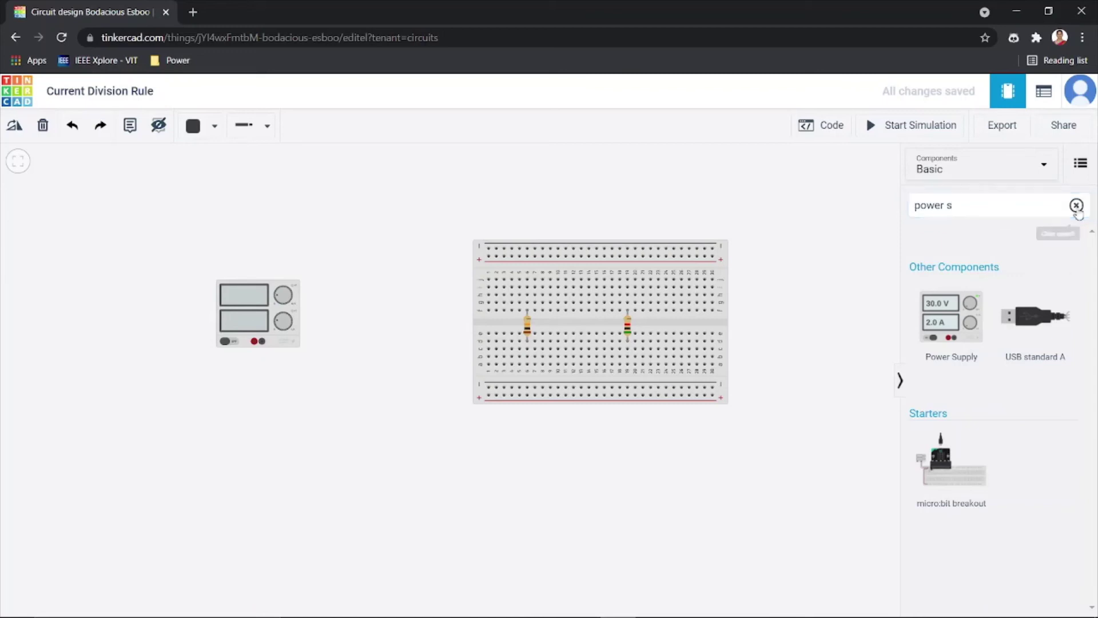
{"action": "left_click", "coordinate": [1076, 205]}
{"action": "type", "text": "mul"}
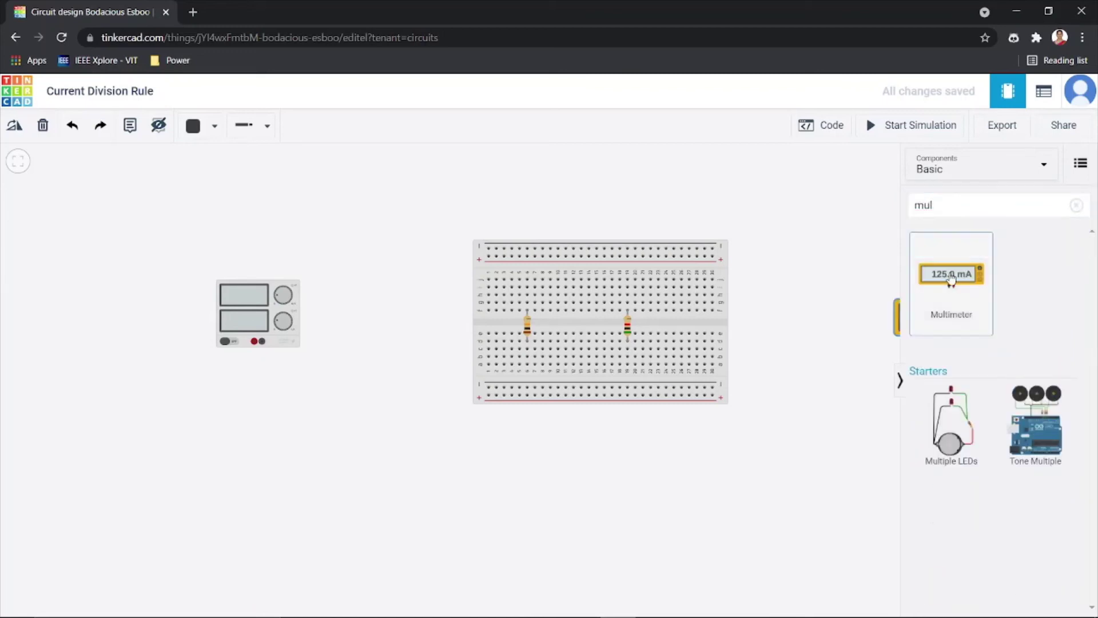
{"action": "left_click_drag", "start_coordinate": [950, 279], "coordinate": [536, 501]}
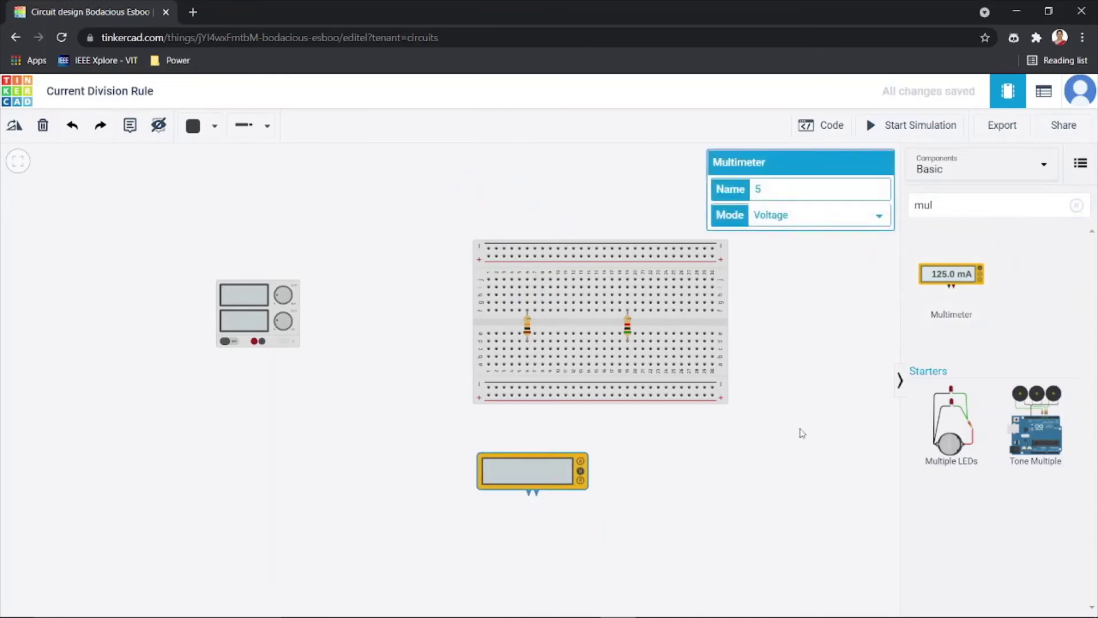
{"action": "left_click", "coordinate": [784, 221]}
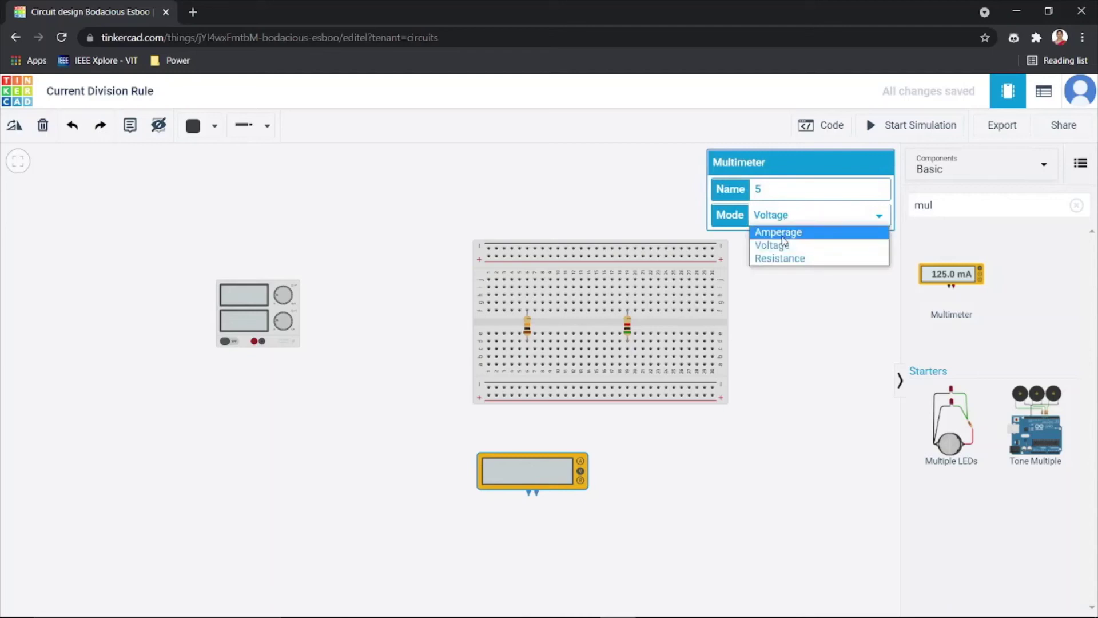
{"action": "left_click", "coordinate": [785, 239]}
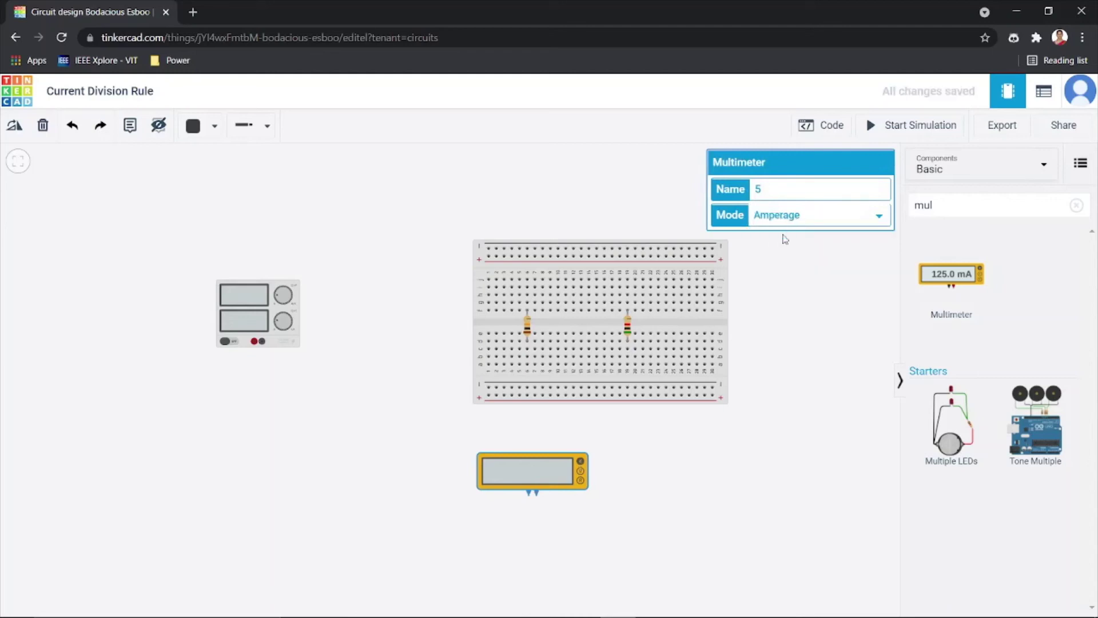
{"action": "left_click", "coordinate": [800, 293]}
Place a second multimeter to the right of the first, set its mode to Amperage, and clear the component search.
{"action": "left_click_drag", "start_coordinate": [952, 274], "coordinate": [738, 500]}
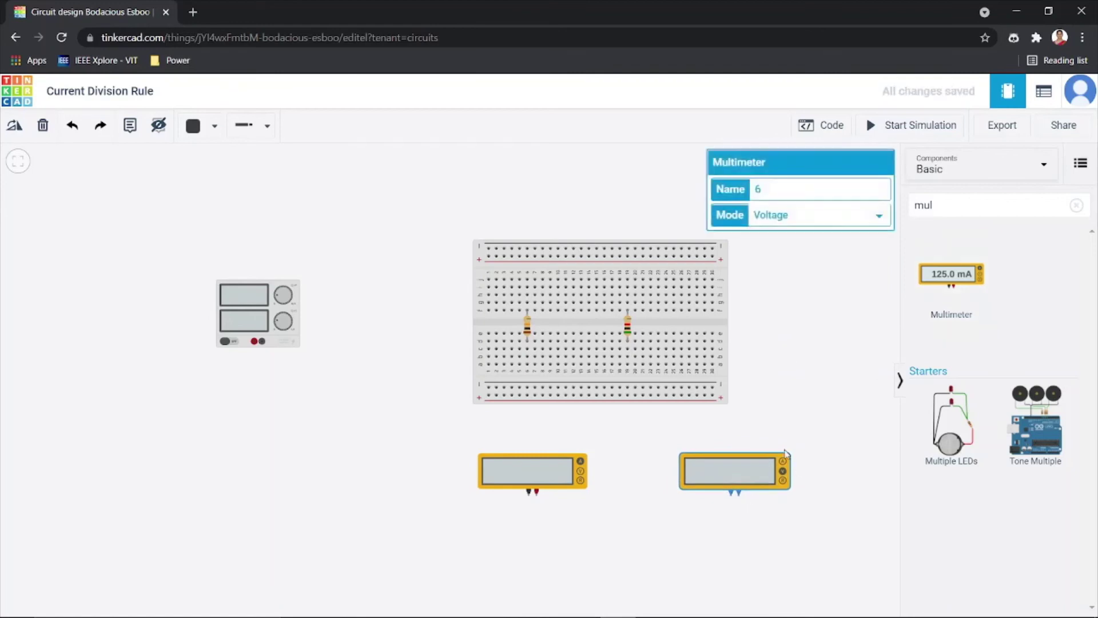
{"action": "left_click", "coordinate": [809, 215]}
{"action": "left_click", "coordinate": [811, 233]}
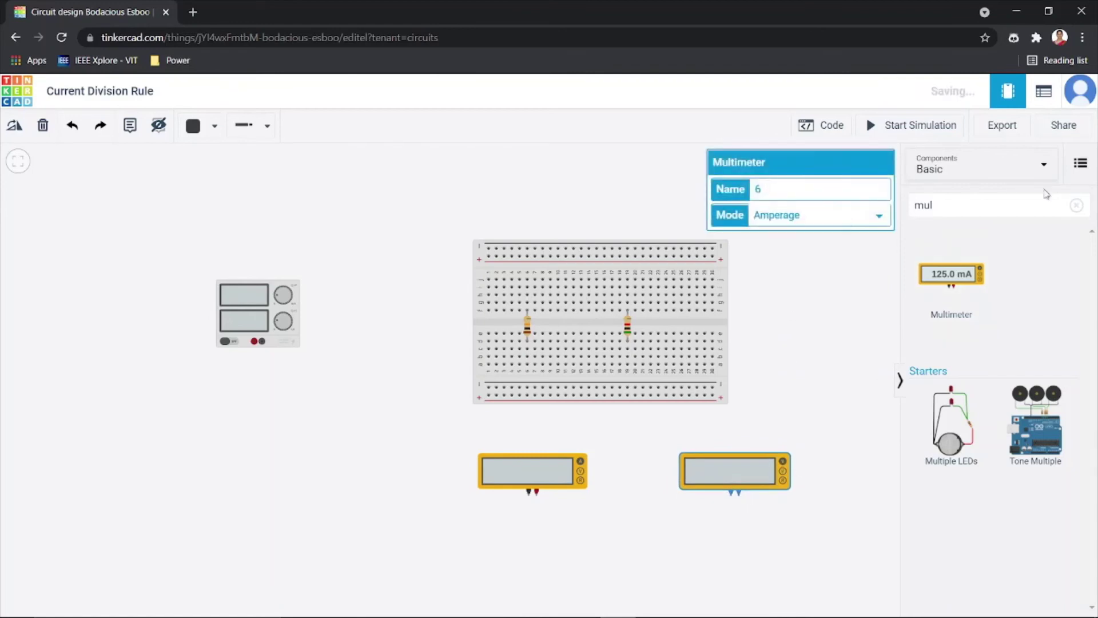
{"action": "left_click", "coordinate": [1077, 206]}
{"action": "left_click", "coordinate": [850, 322]}
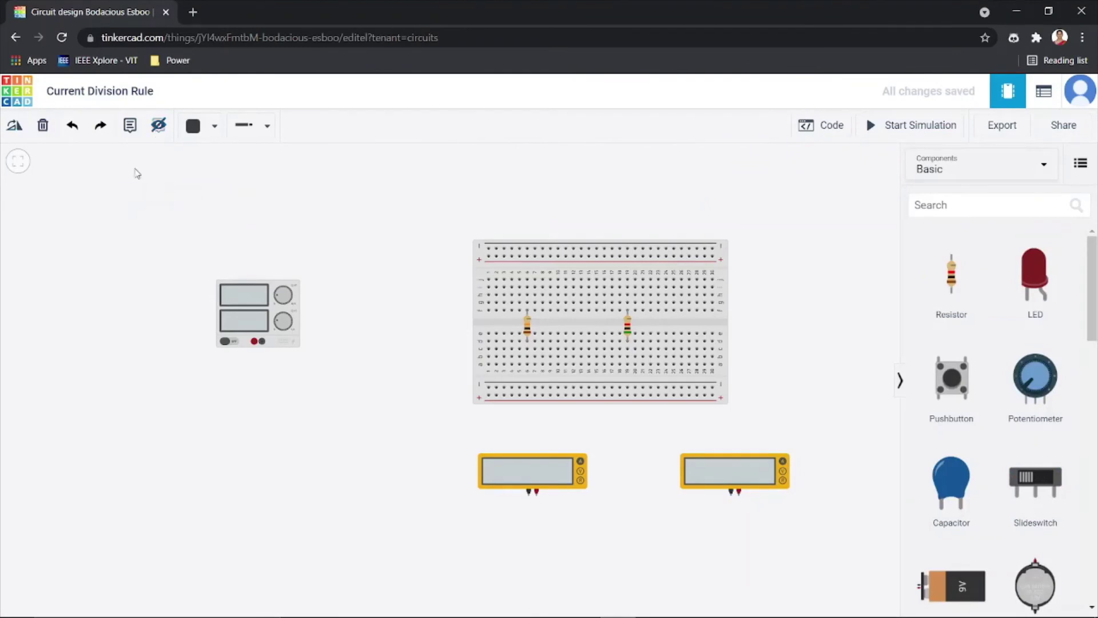
Show the hidden notes and move the I1 and I2 notes beside the outer ends of their multimeters.
{"action": "left_click", "coordinate": [162, 129]}
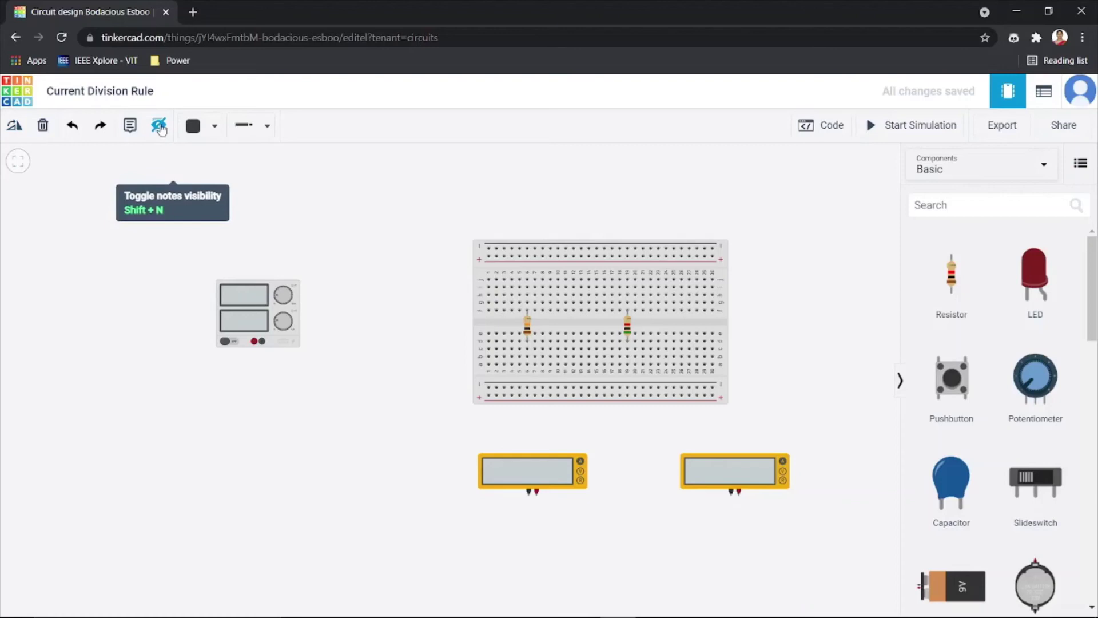
{"action": "left_click", "coordinate": [161, 128]}
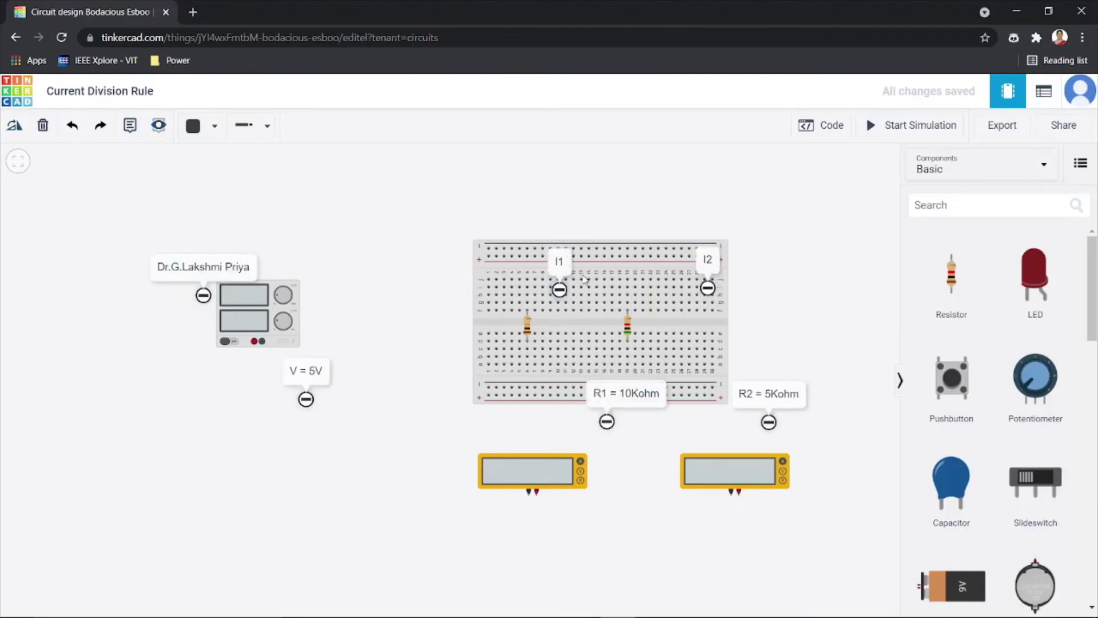
{"action": "mouse_move", "coordinate": [560, 290]}
{"action": "left_mouse_down"}
{"action": "mouse_move", "coordinate": [537, 458]}
{"action": "mouse_move", "coordinate": [506, 521]}
{"action": "mouse_move", "coordinate": [456, 475]}
{"action": "left_mouse_up"}
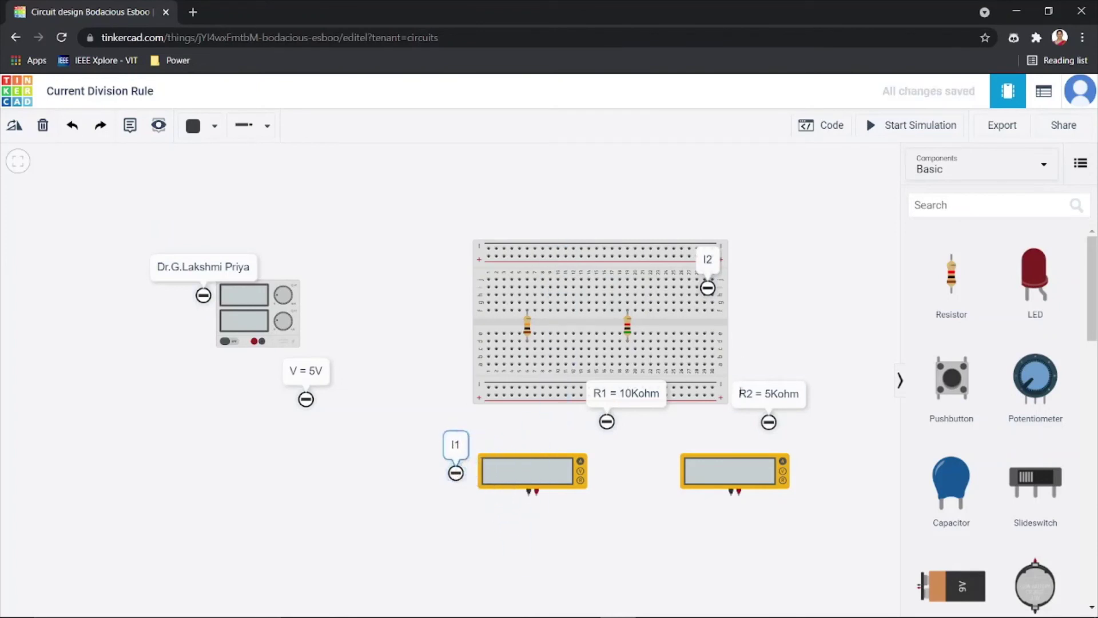
{"action": "mouse_move", "coordinate": [709, 288]}
{"action": "left_mouse_down"}
{"action": "mouse_move", "coordinate": [767, 421]}
{"action": "mouse_move", "coordinate": [817, 471]}
{"action": "mouse_move", "coordinate": [807, 477]}
{"action": "left_mouse_up"}
Move the R1 and R2 notes above the breadboard, the V = 5V note above the power supply, and the name note into clear space.
{"action": "mouse_move", "coordinate": [605, 422]}
{"action": "left_mouse_down"}
{"action": "mouse_move", "coordinate": [523, 229]}
{"action": "mouse_move", "coordinate": [524, 314]}
{"action": "mouse_move", "coordinate": [530, 224]}
{"action": "left_mouse_up"}
{"action": "mouse_move", "coordinate": [769, 421]}
{"action": "left_mouse_down"}
{"action": "mouse_move", "coordinate": [775, 343]}
{"action": "mouse_move", "coordinate": [673, 237]}
{"action": "mouse_move", "coordinate": [642, 231]}
{"action": "left_mouse_up"}
{"action": "left_click", "coordinate": [307, 403]}
{"action": "left_click_drag", "start_coordinate": [308, 405], "coordinate": [284, 262]}
{"action": "mouse_move", "coordinate": [206, 296]}
{"action": "left_mouse_down"}
{"action": "mouse_move", "coordinate": [122, 233]}
{"action": "mouse_move", "coordinate": [93, 229]}
{"action": "left_mouse_up"}
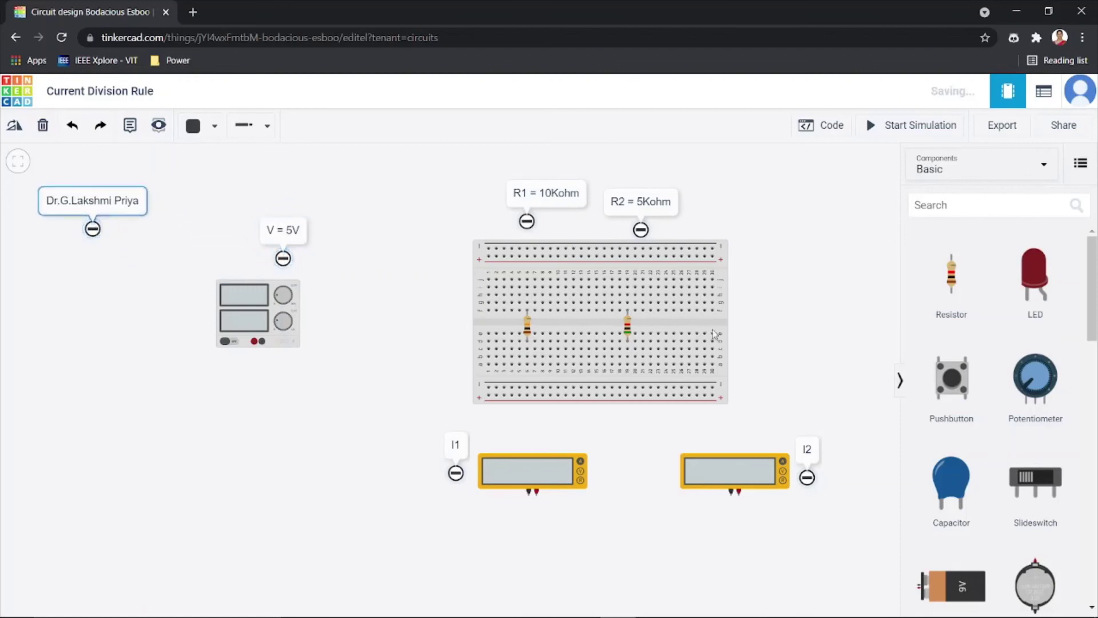
Add a note reading "Breadboard" in the clear space just right of the breadboard.
{"action": "left_click", "coordinate": [130, 125]}
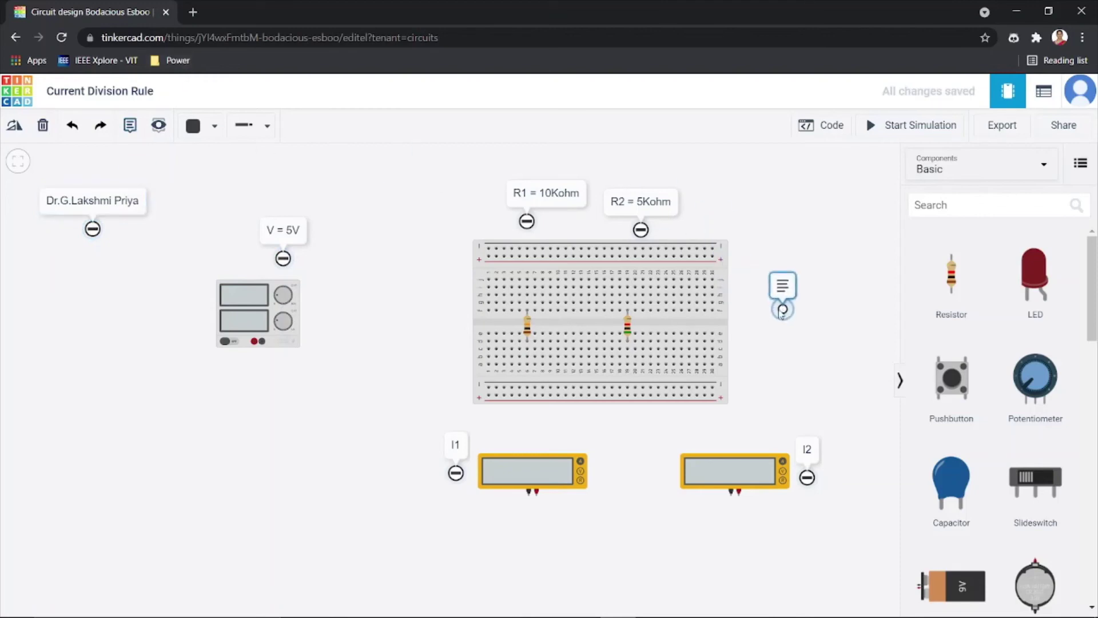
{"action": "left_click", "coordinate": [765, 312]}
{"action": "left_click", "coordinate": [791, 289]}
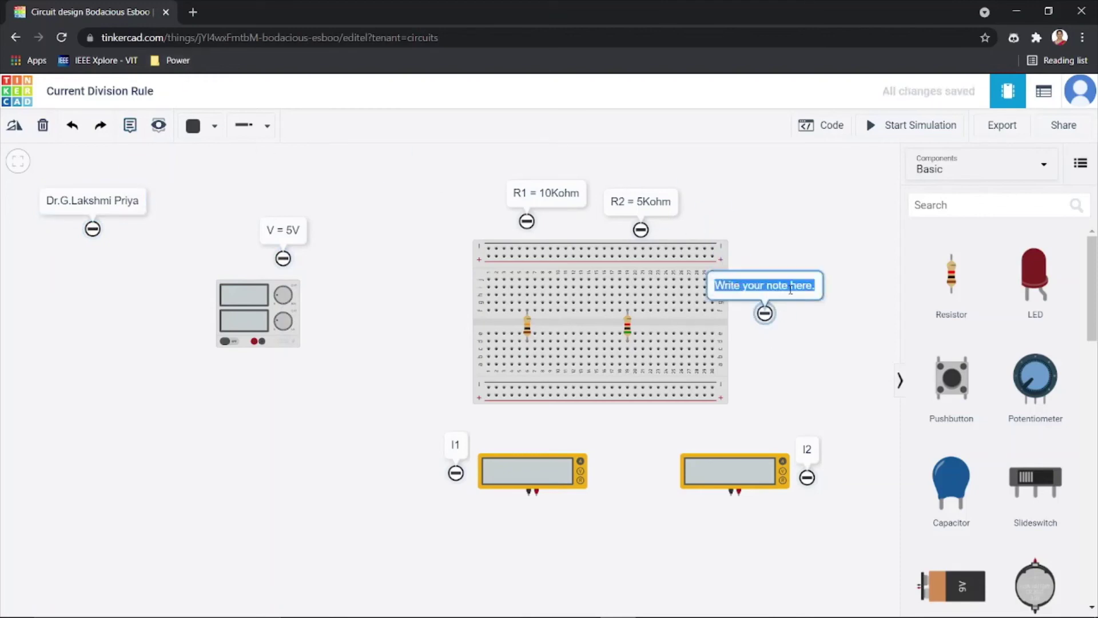
{"action": "type", "text": "Bread"}
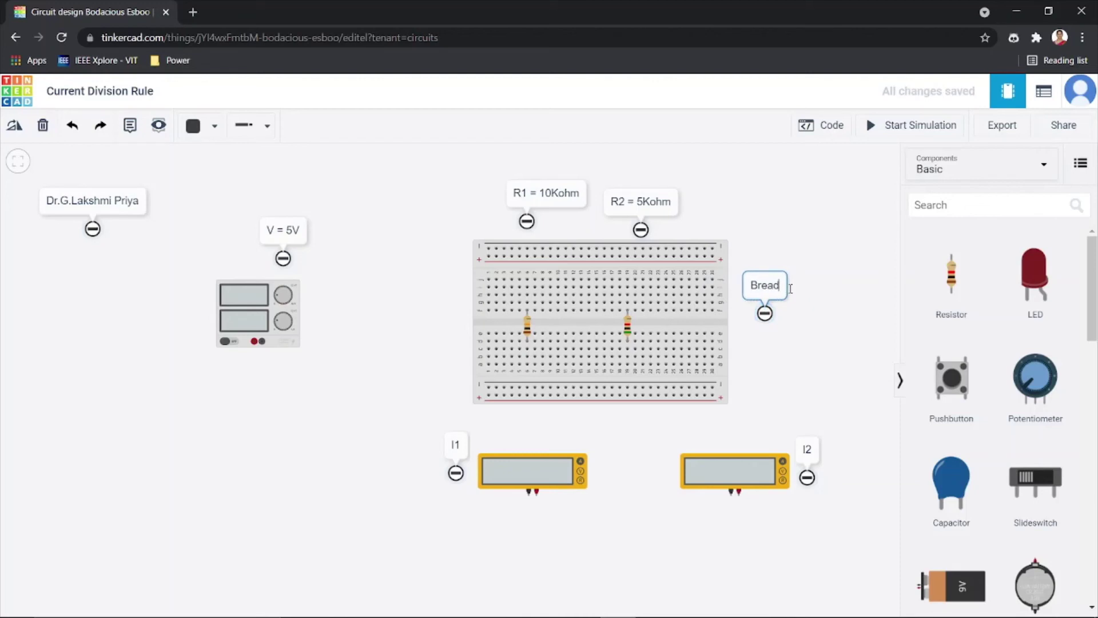
{"action": "type", "text": "board"}
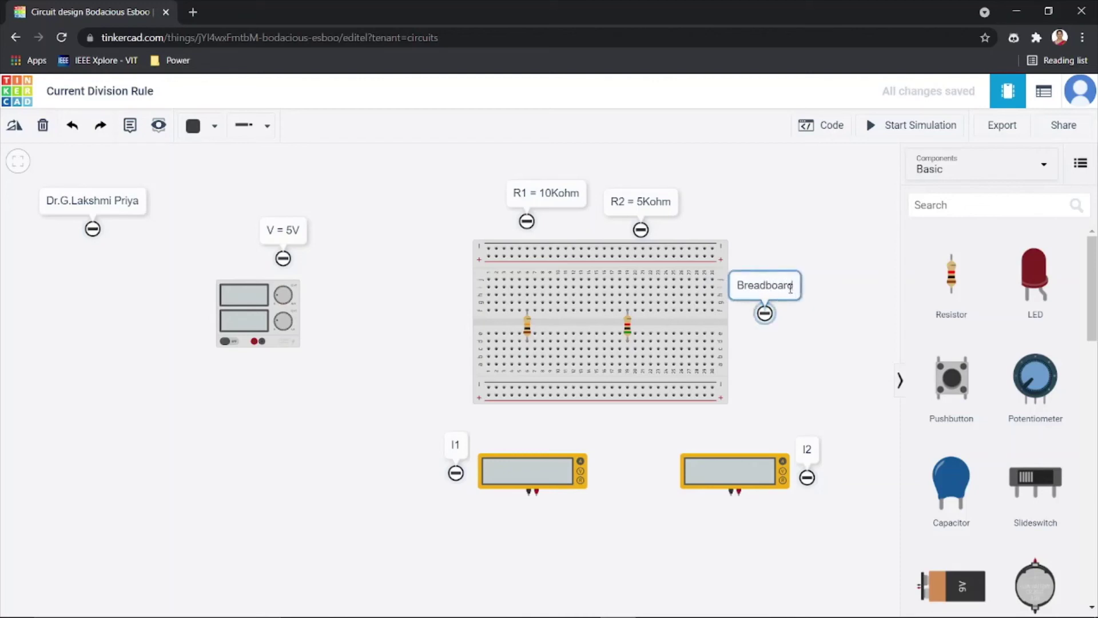
{"action": "left_click_drag", "start_coordinate": [764, 312], "coordinate": [776, 316]}
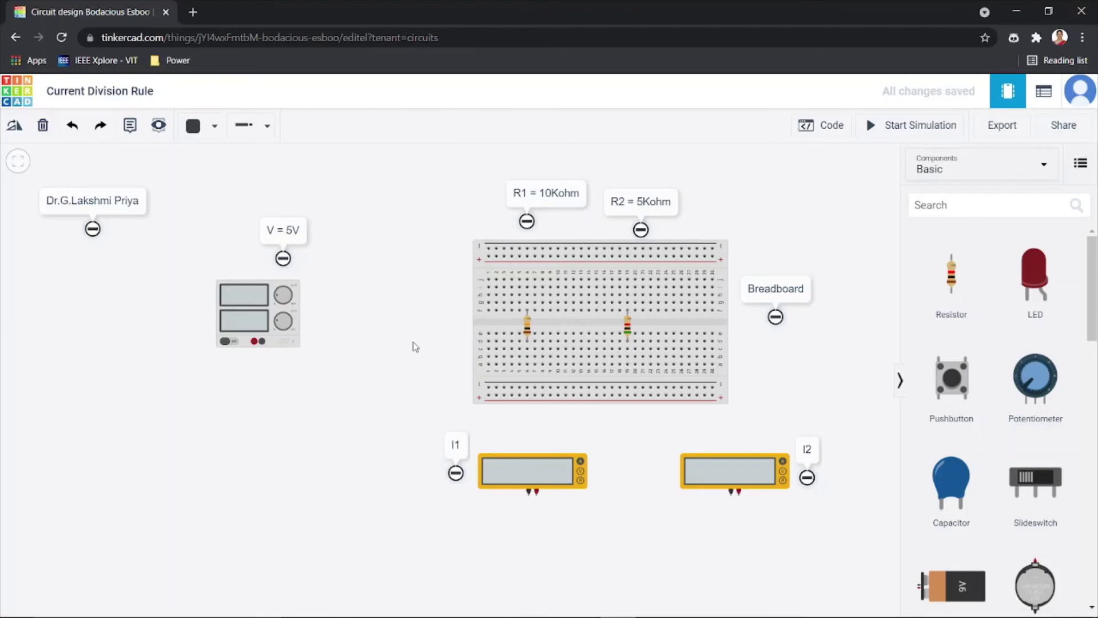
Set the wire colour to red and wire the power supply's positive terminal to the breadboard's lower positive rail.
{"action": "left_click", "coordinate": [207, 135]}
{"action": "left_click", "coordinate": [209, 197]}
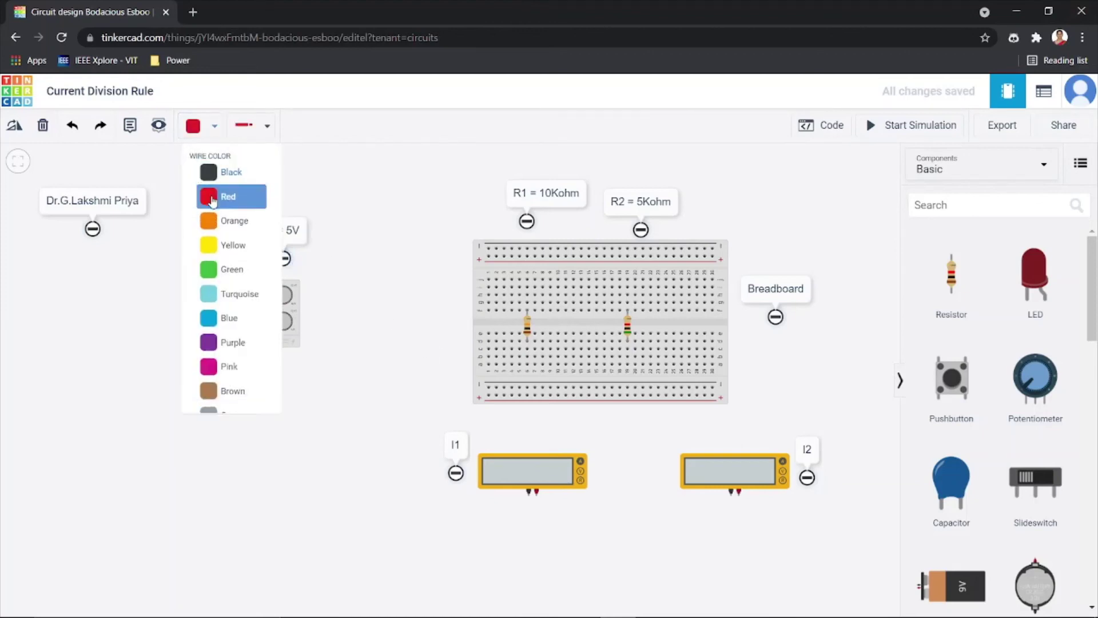
{"action": "left_click", "coordinate": [255, 341]}
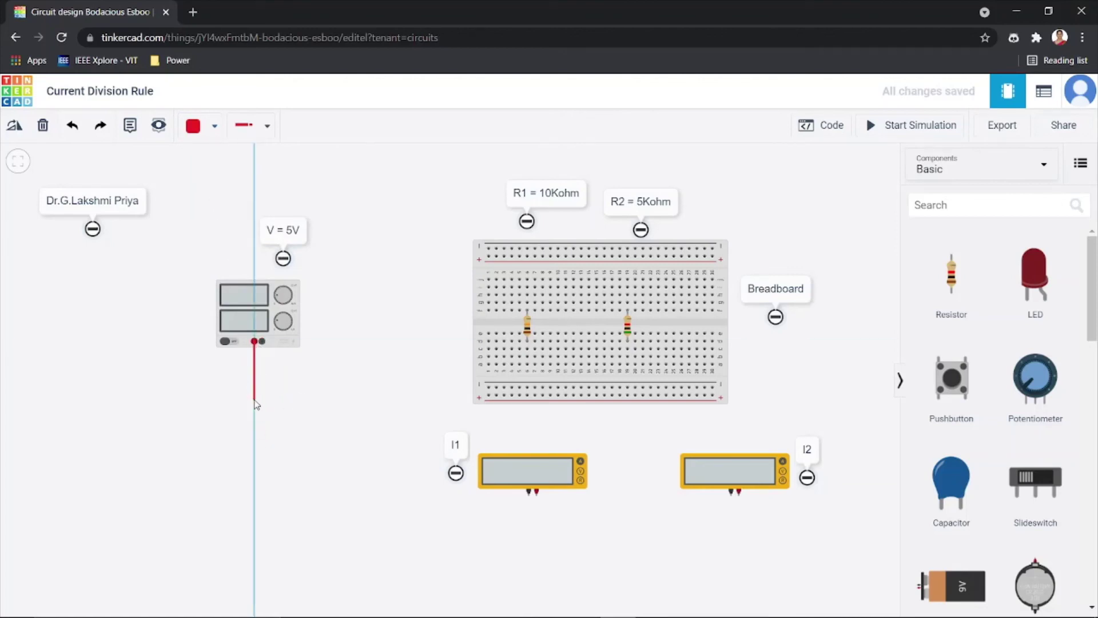
{"action": "left_click", "coordinate": [255, 401]}
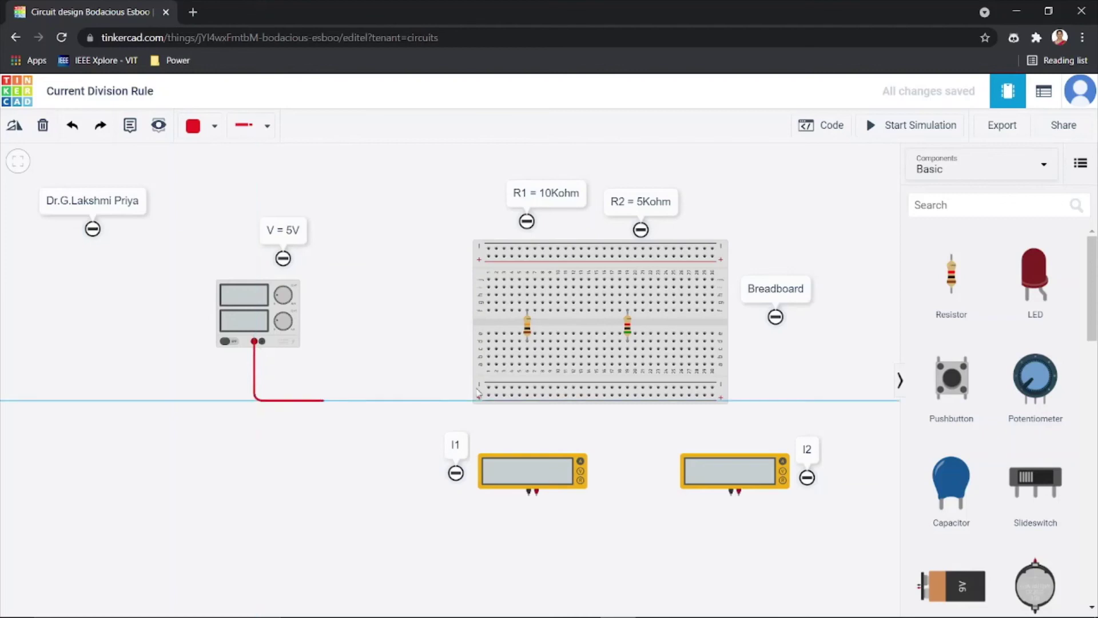
{"action": "left_click", "coordinate": [505, 396]}
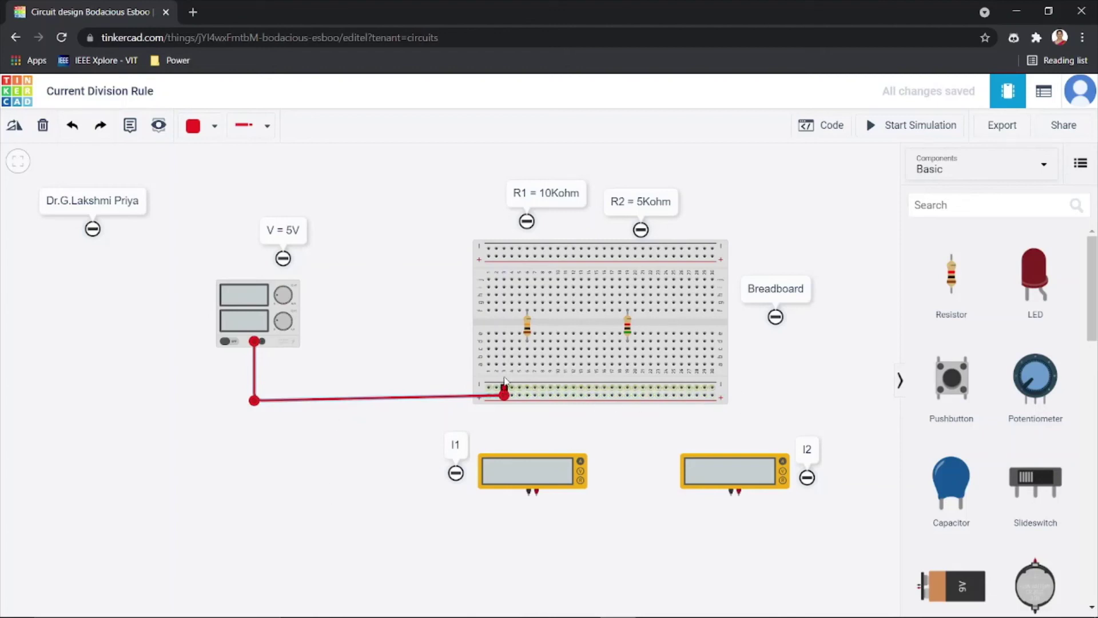
Connect the lower ends of R1 and R2 to the breadboard's lower positive rail with red wires.
{"action": "left_click", "coordinate": [527, 350]}
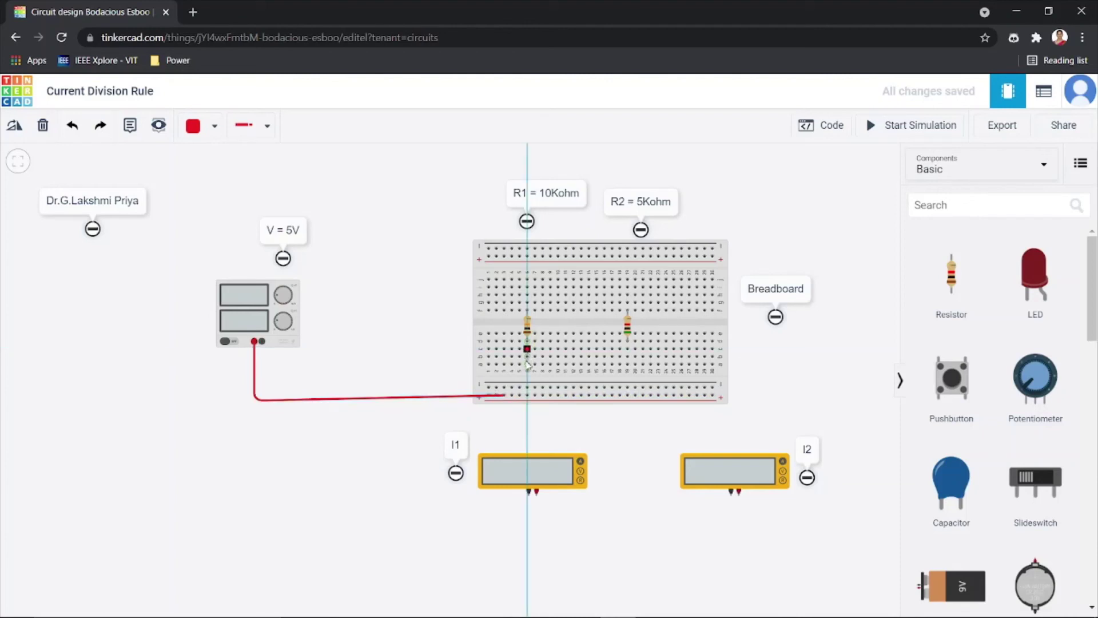
{"action": "left_click", "coordinate": [512, 395]}
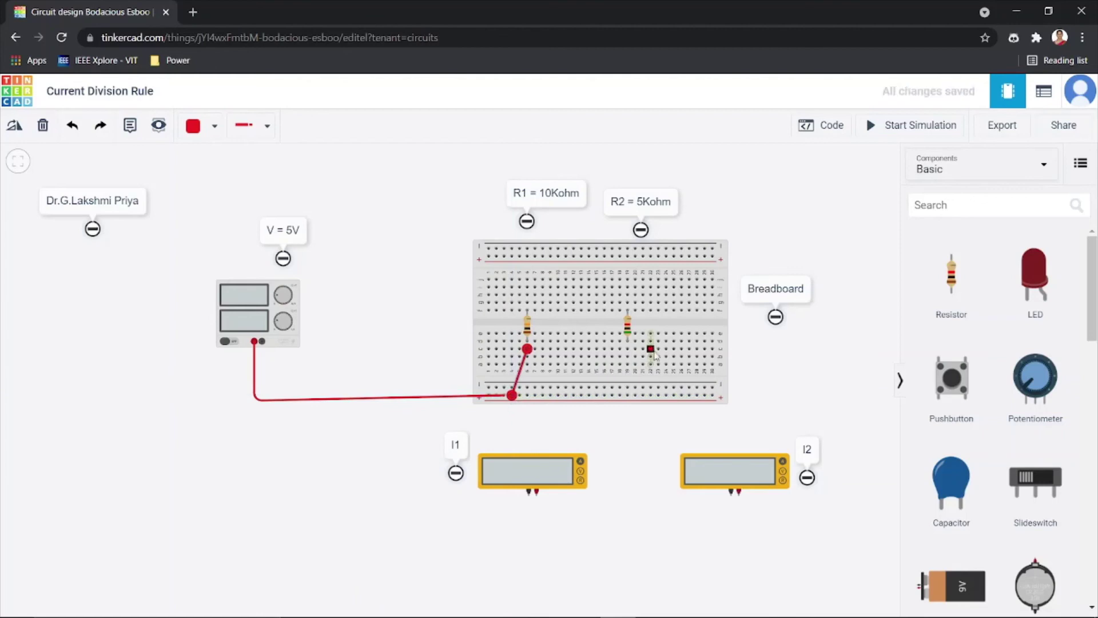
{"action": "left_click", "coordinate": [607, 440]}
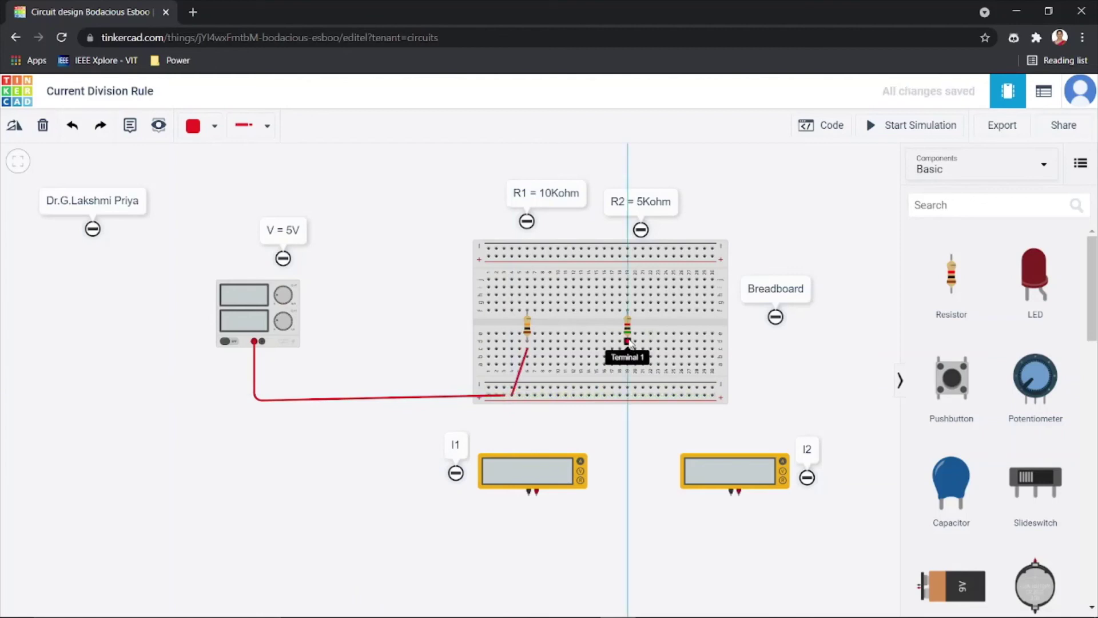
{"action": "left_click", "coordinate": [628, 342]}
{"action": "left_click", "coordinate": [627, 394]}
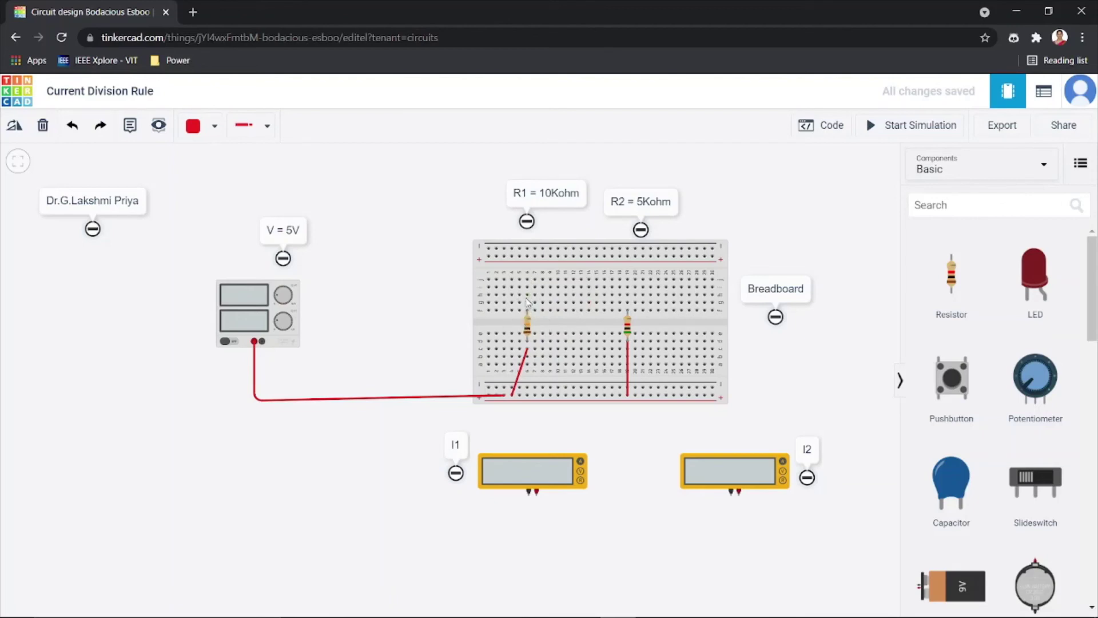
Run a red wire from R1's upper breadboard column across and down to the I1 multimeter's positive terminal.
{"action": "left_click", "coordinate": [527, 296]}
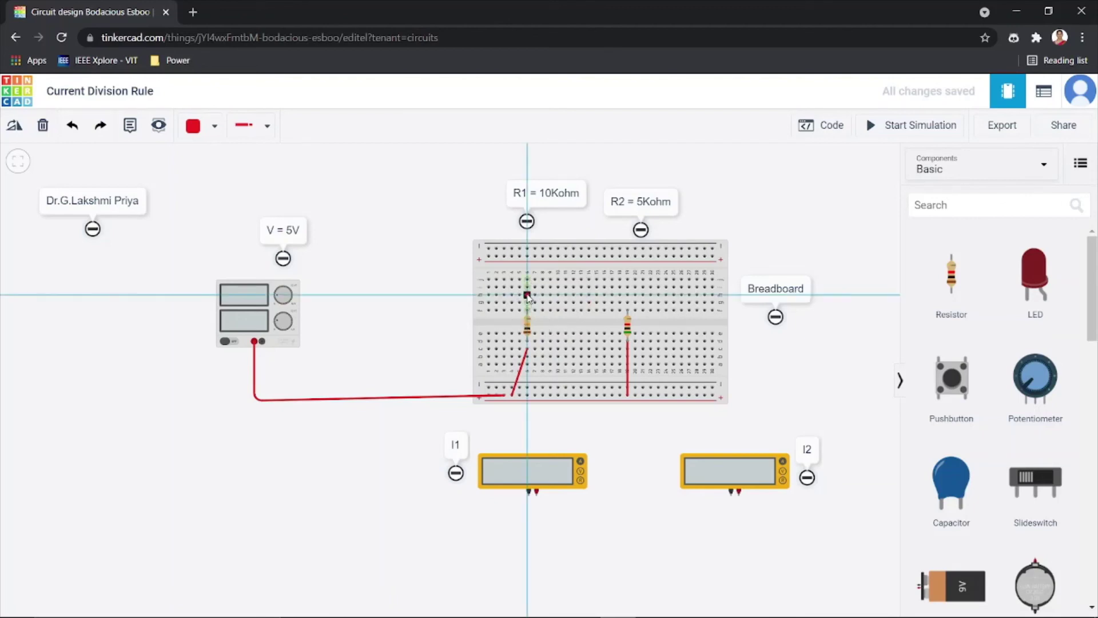
{"action": "left_click", "coordinate": [589, 295]}
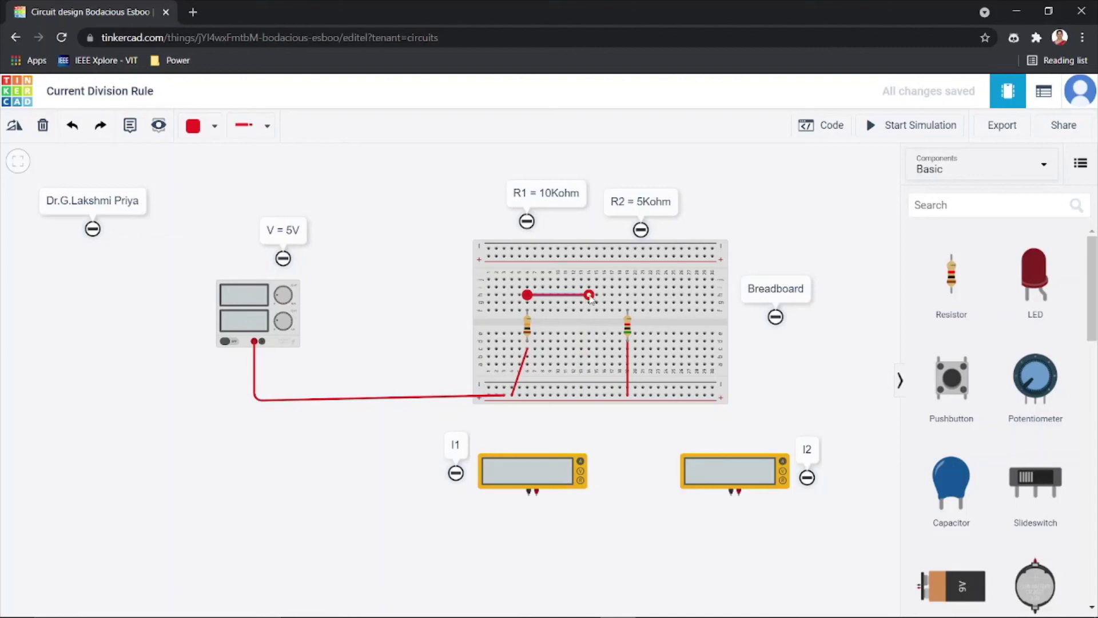
{"action": "left_click", "coordinate": [593, 476]}
{"action": "left_click", "coordinate": [591, 295]}
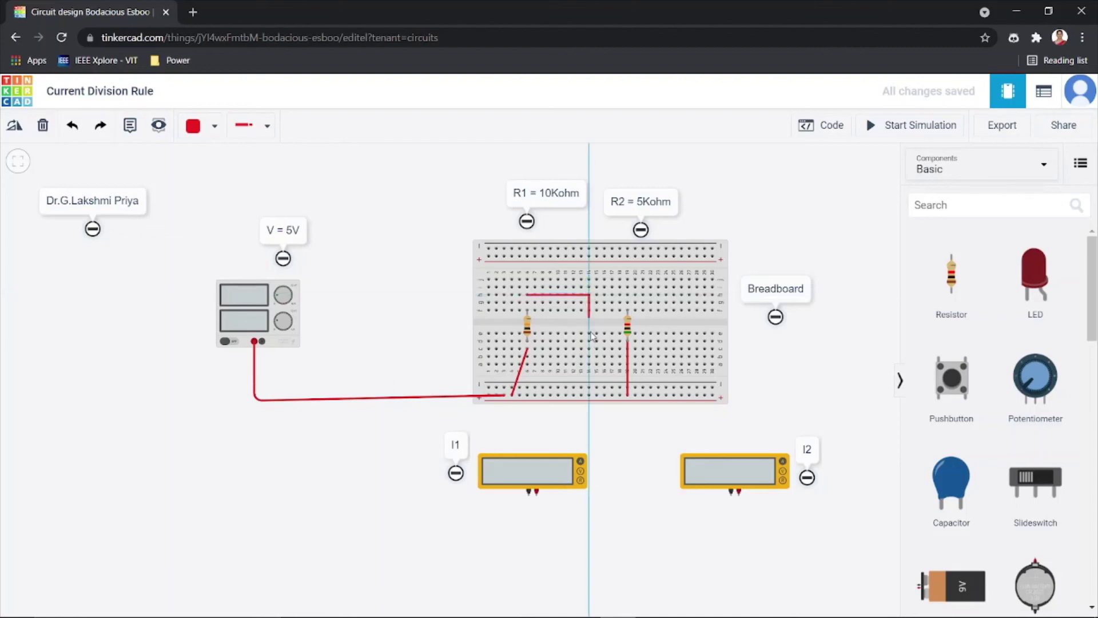
{"action": "left_click", "coordinate": [594, 526]}
{"action": "left_click", "coordinate": [538, 527]}
{"action": "left_click", "coordinate": [536, 496]}
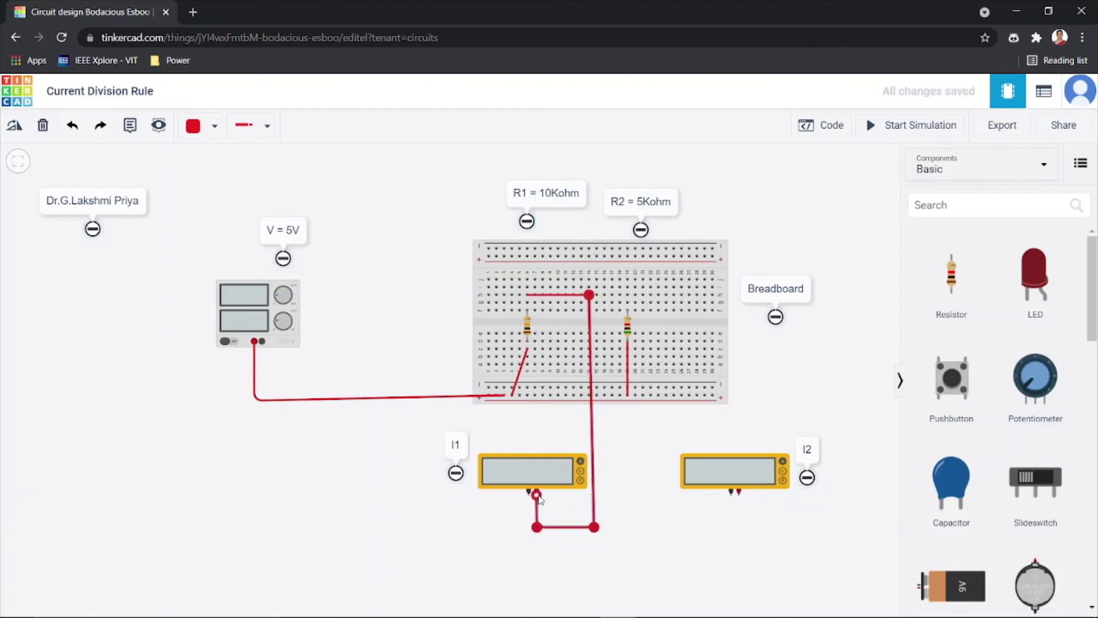
{"action": "left_click", "coordinate": [638, 461]}
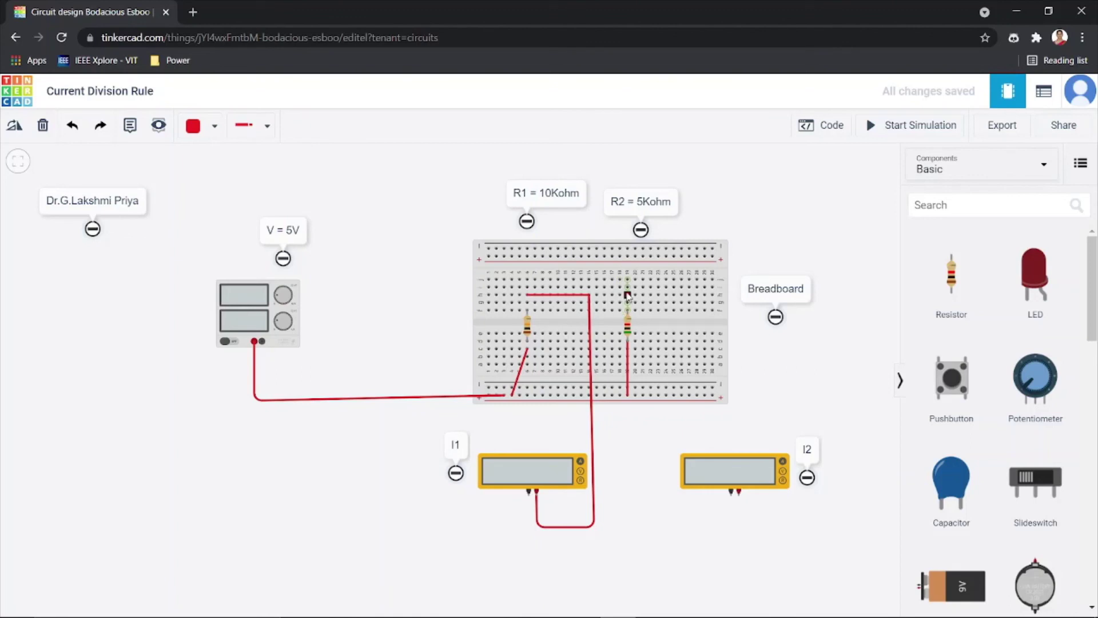
Run a red wire from R2's upper breadboard column across and down to the I2 multimeter's positive terminal.
{"action": "left_click", "coordinate": [628, 287]}
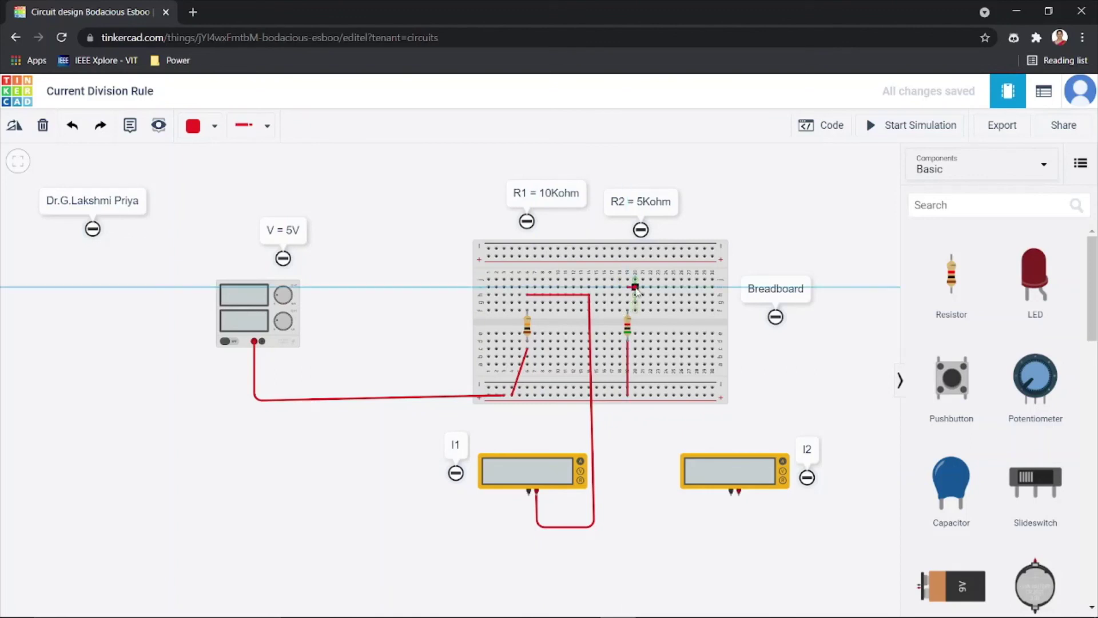
{"action": "left_click", "coordinate": [658, 287]}
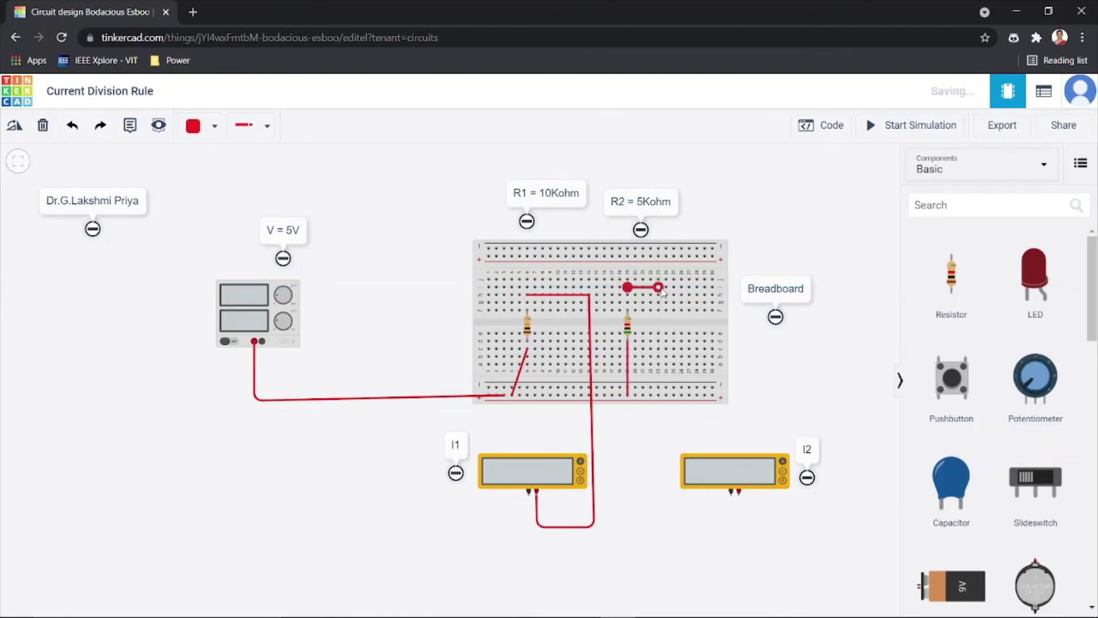
{"action": "left_click", "coordinate": [654, 533]}
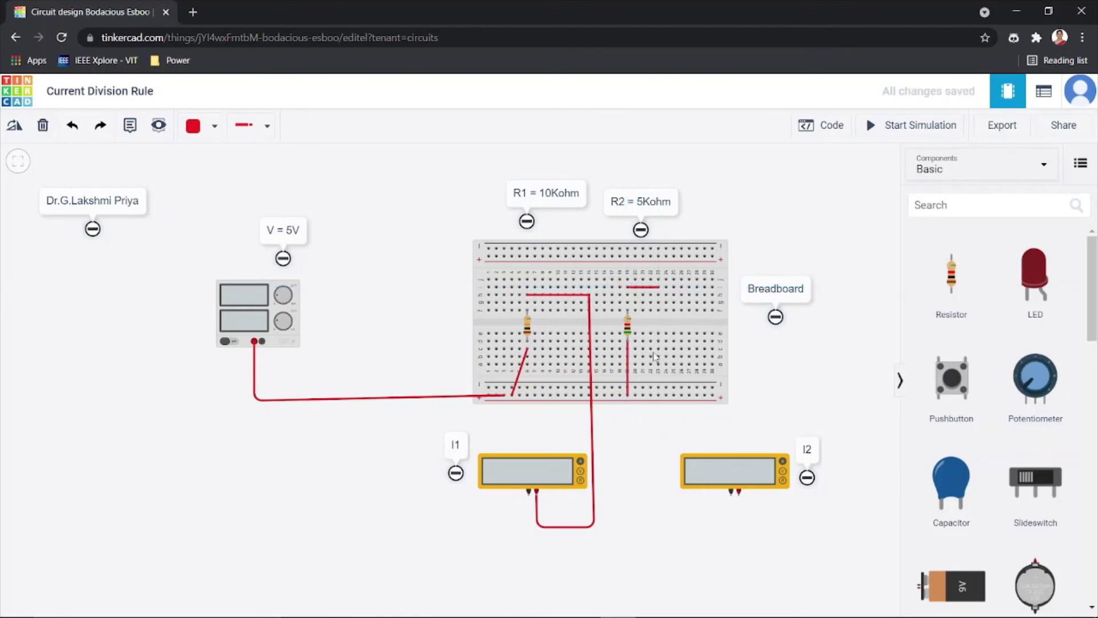
{"action": "left_click", "coordinate": [658, 287]}
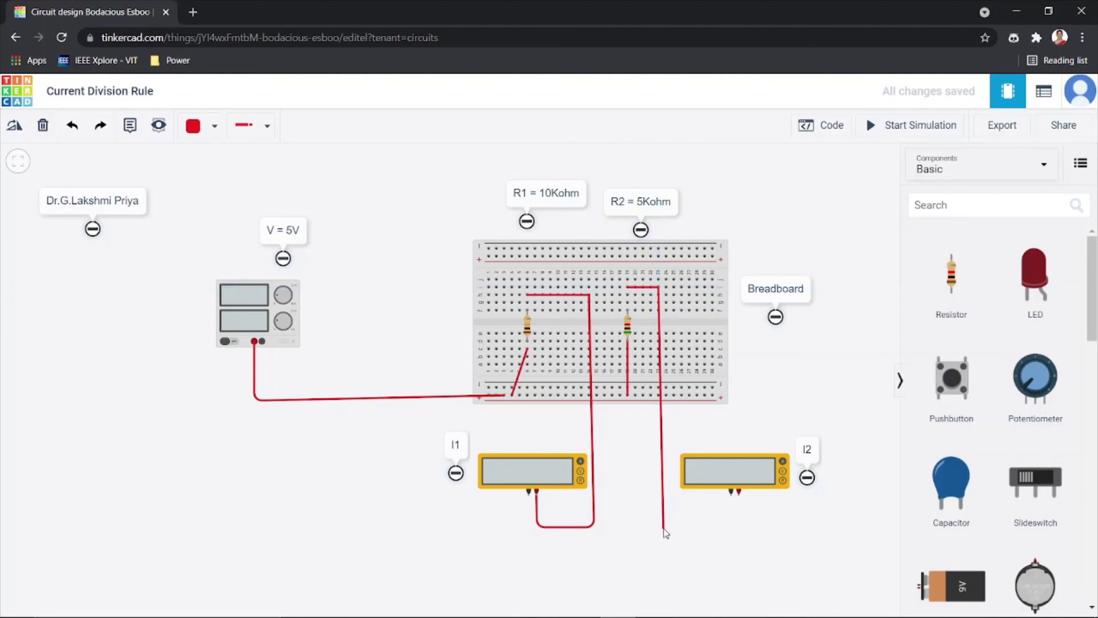
{"action": "left_click", "coordinate": [665, 530]}
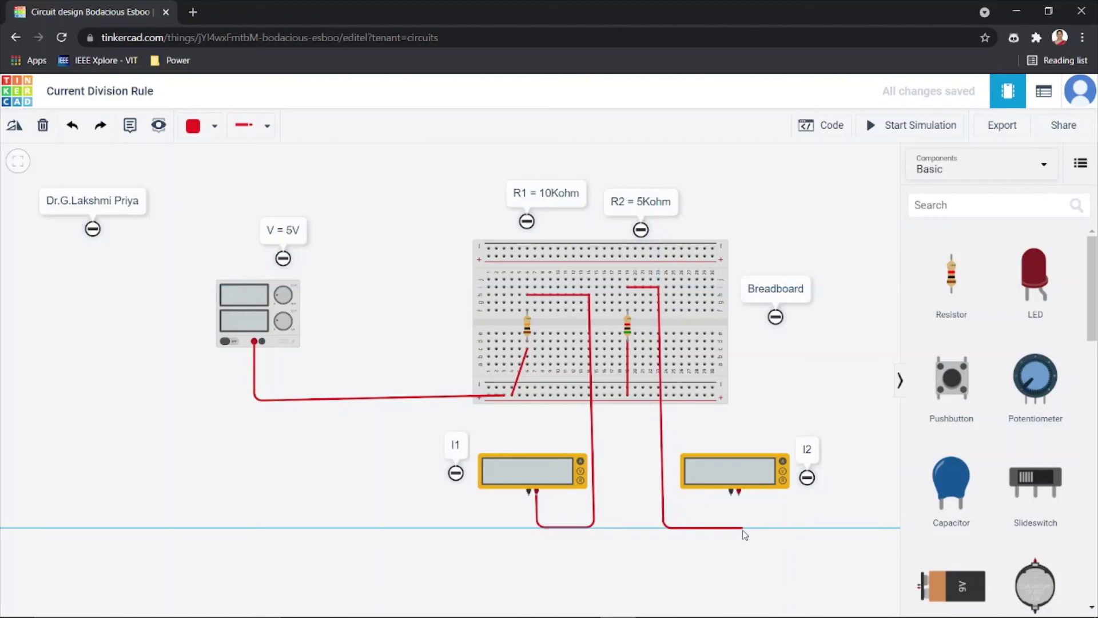
{"action": "left_click", "coordinate": [743, 529]}
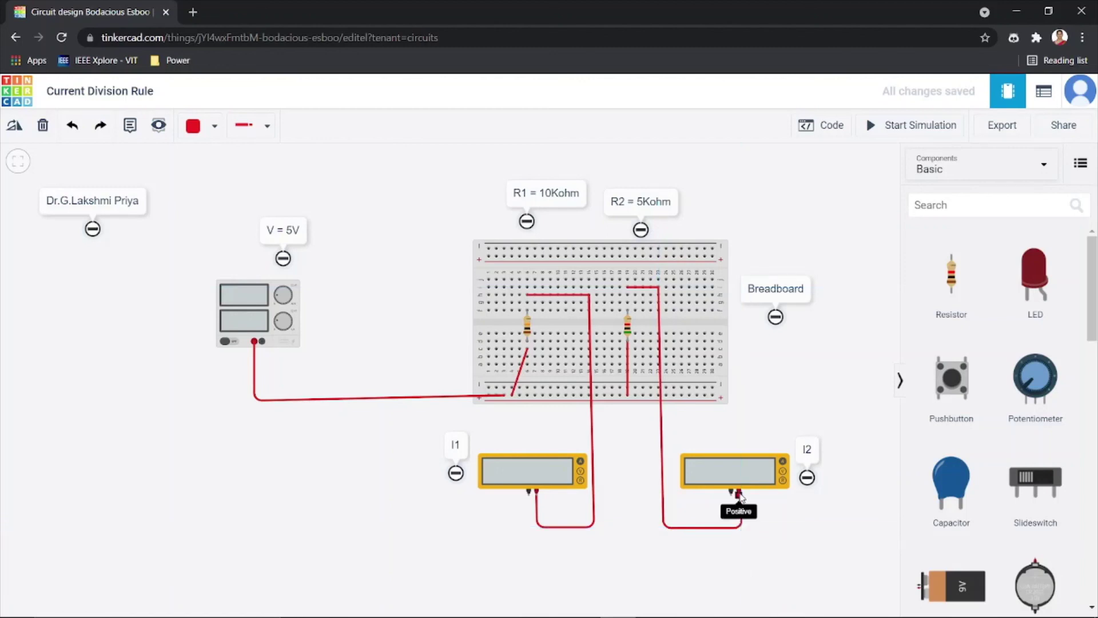
{"action": "left_click", "coordinate": [740, 494]}
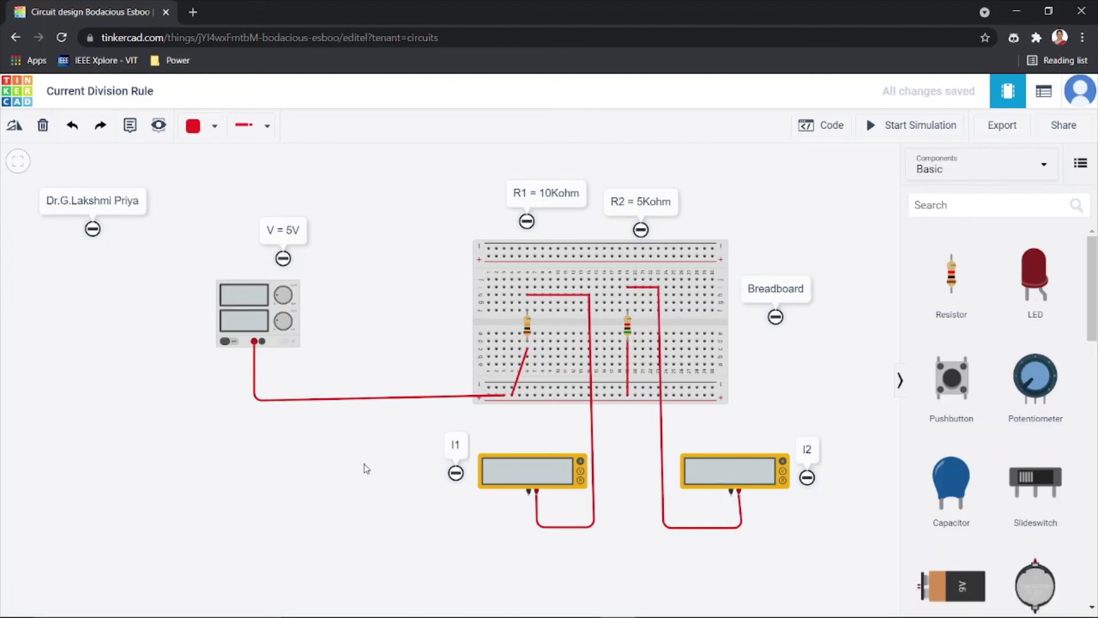
Connect the power supply's negative terminal to the breadboard's lower negative rail with a black wire and straighten its bend.
{"action": "left_click", "coordinate": [262, 341]}
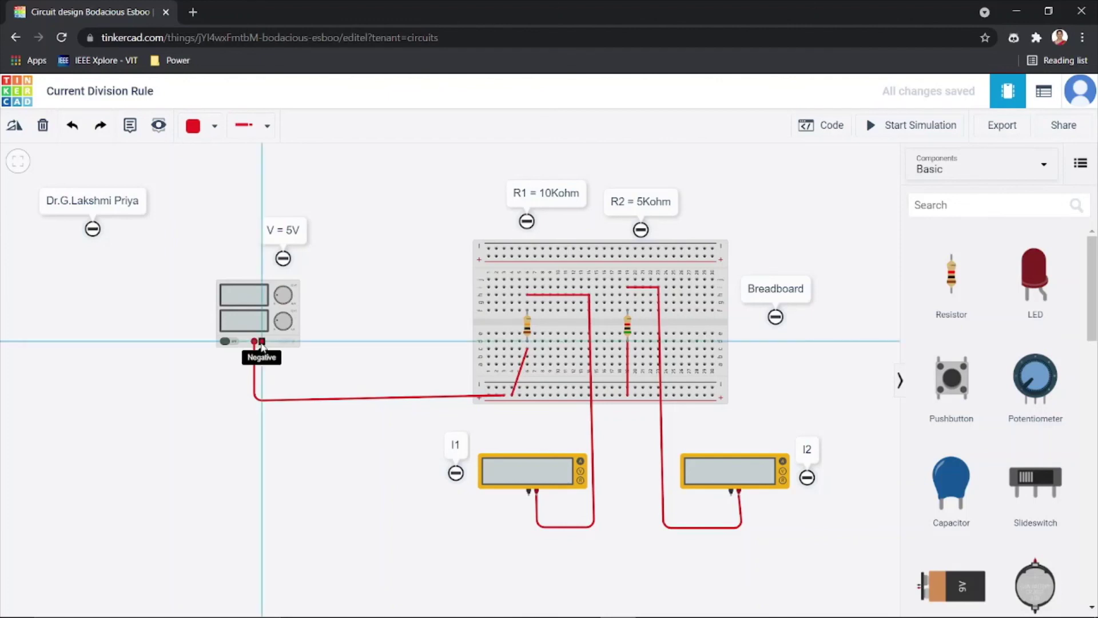
{"action": "key", "text": "Escape"}
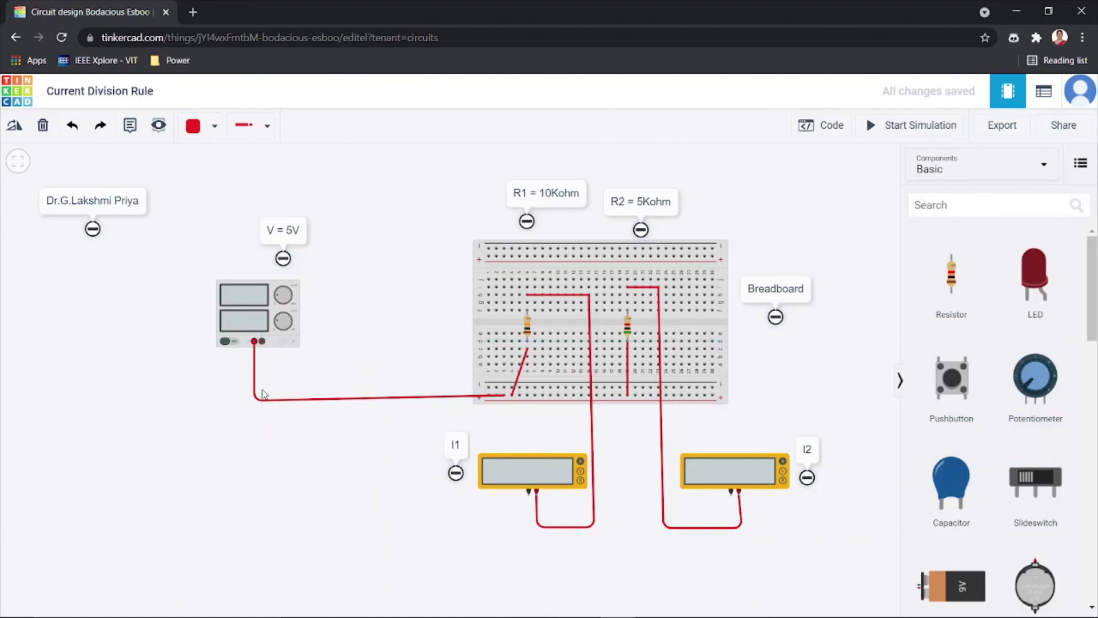
{"action": "left_click", "coordinate": [213, 125]}
{"action": "left_click", "coordinate": [223, 167]}
{"action": "left_click", "coordinate": [262, 341]}
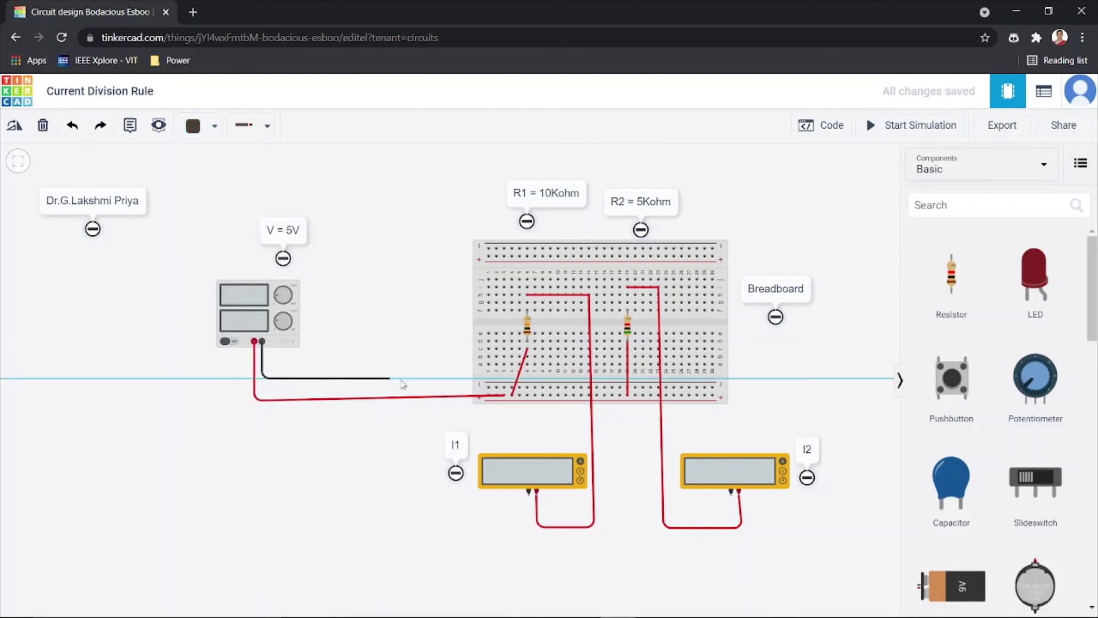
{"action": "left_click", "coordinate": [489, 387]}
{"action": "left_click_drag", "start_coordinate": [372, 382], "coordinate": [262, 387]}
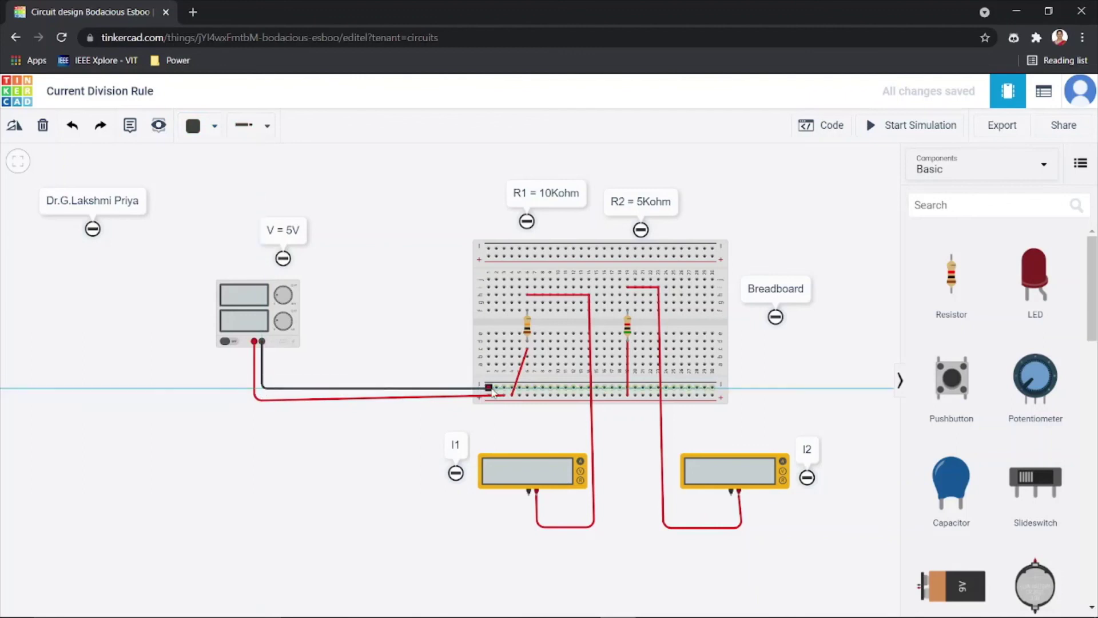
{"action": "left_click", "coordinate": [376, 492]}
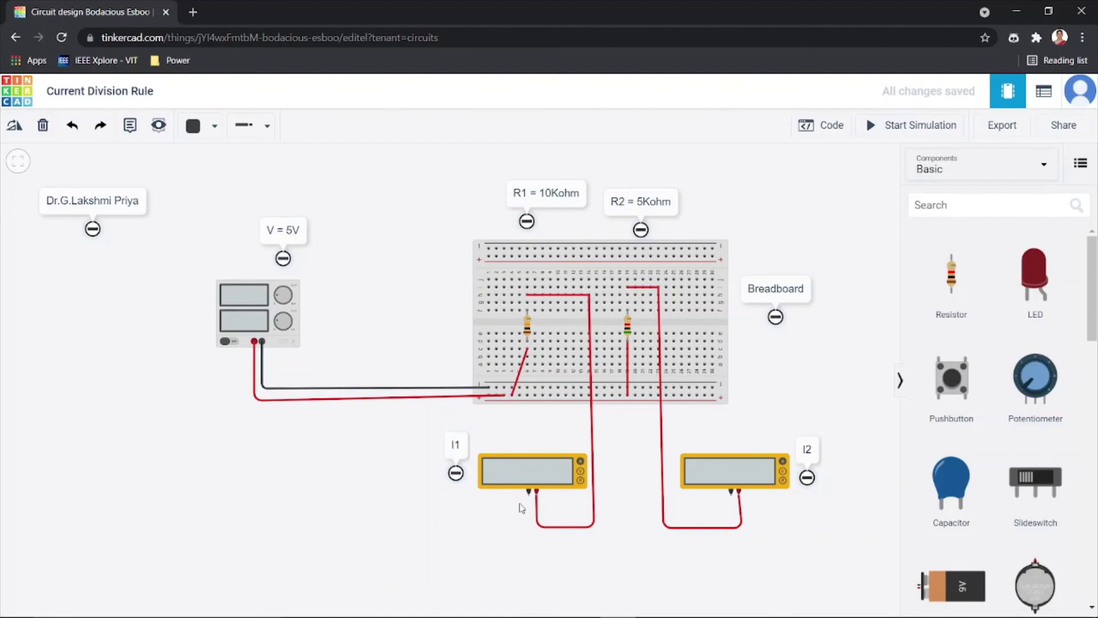
Route a black wire from the I1 multimeter's negative terminal around the meter's left side to the lower negative rail.
{"action": "left_click", "coordinate": [529, 492]}
{"action": "left_click", "coordinate": [529, 537]}
{"action": "left_click", "coordinate": [392, 538]}
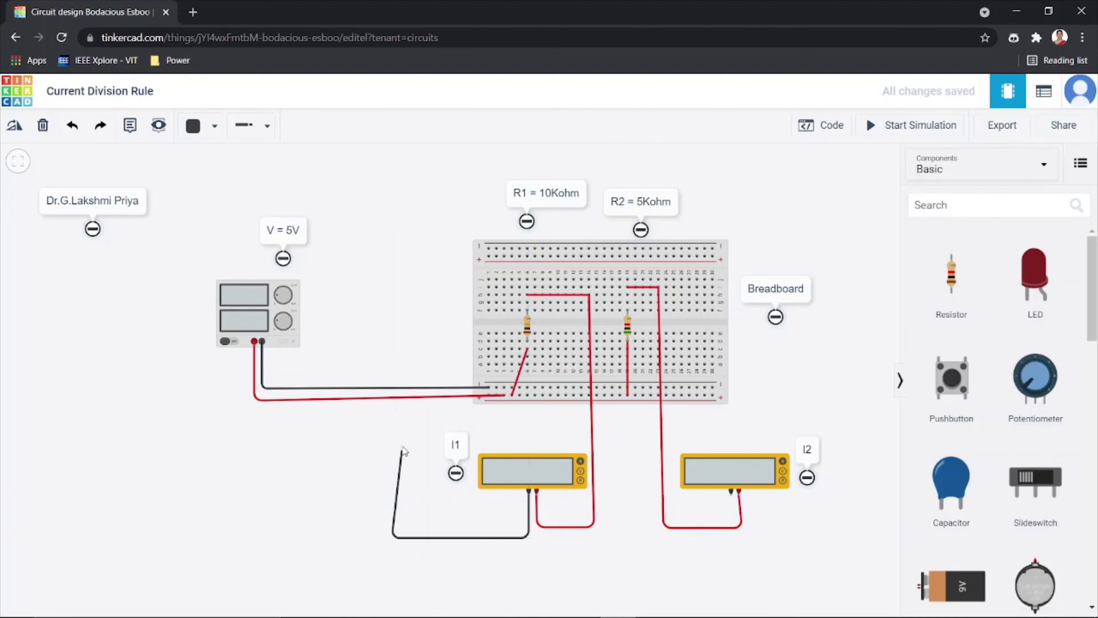
{"action": "left_click", "coordinate": [388, 415]}
{"action": "left_click", "coordinate": [538, 415]}
{"action": "left_click", "coordinate": [536, 388]}
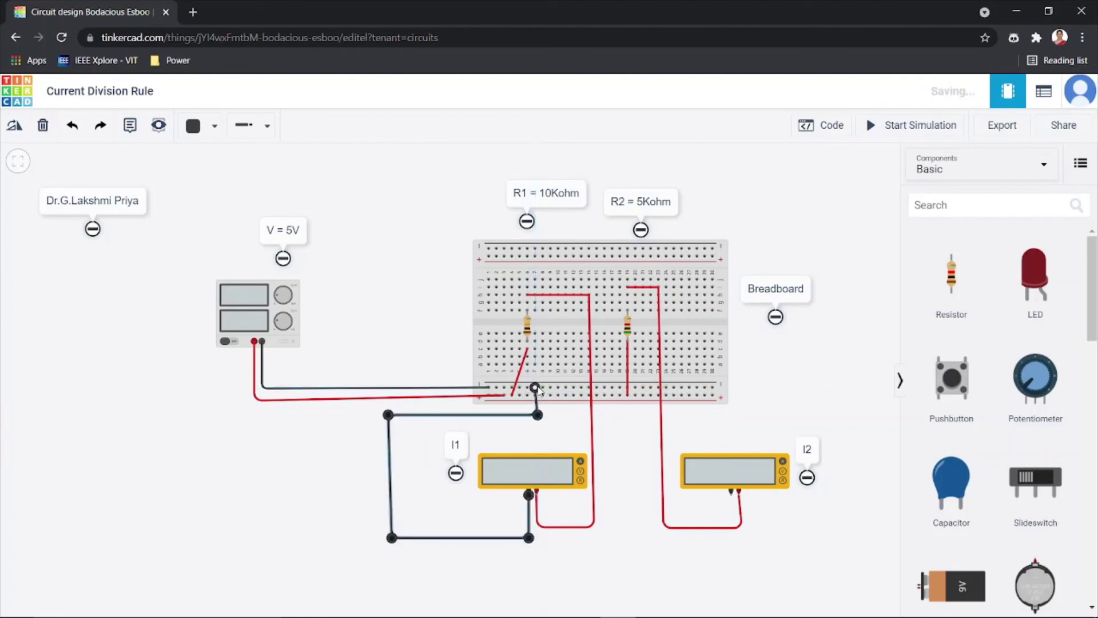
{"action": "left_click", "coordinate": [661, 595]}
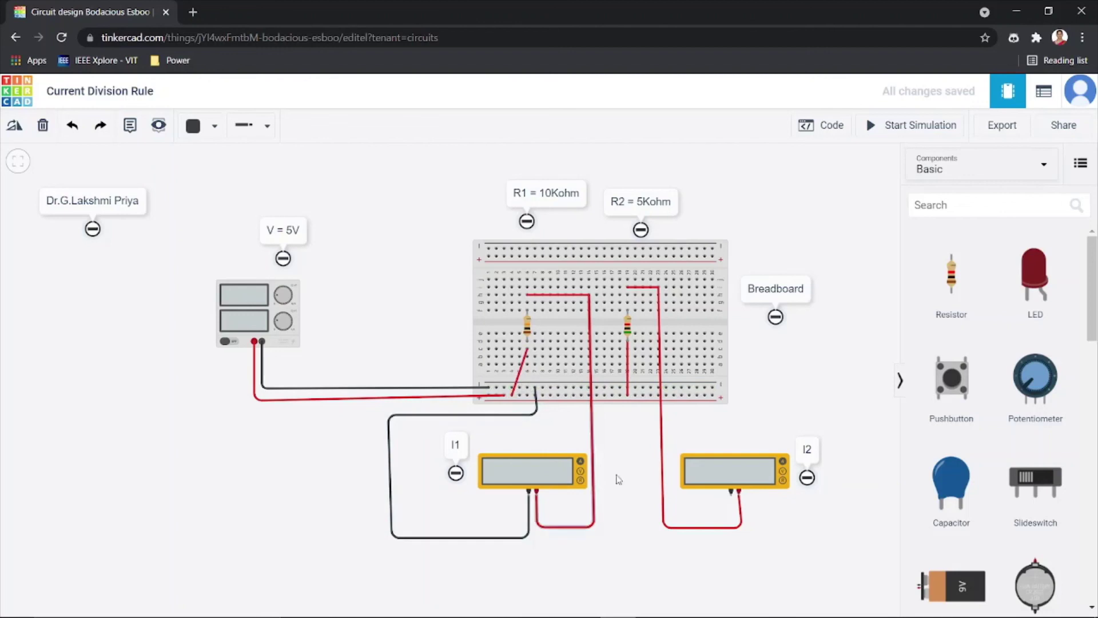
Route a black wire from the I2 multimeter's negative terminal up along the meter's left side to the lower negative rail.
{"action": "left_click", "coordinate": [731, 490]}
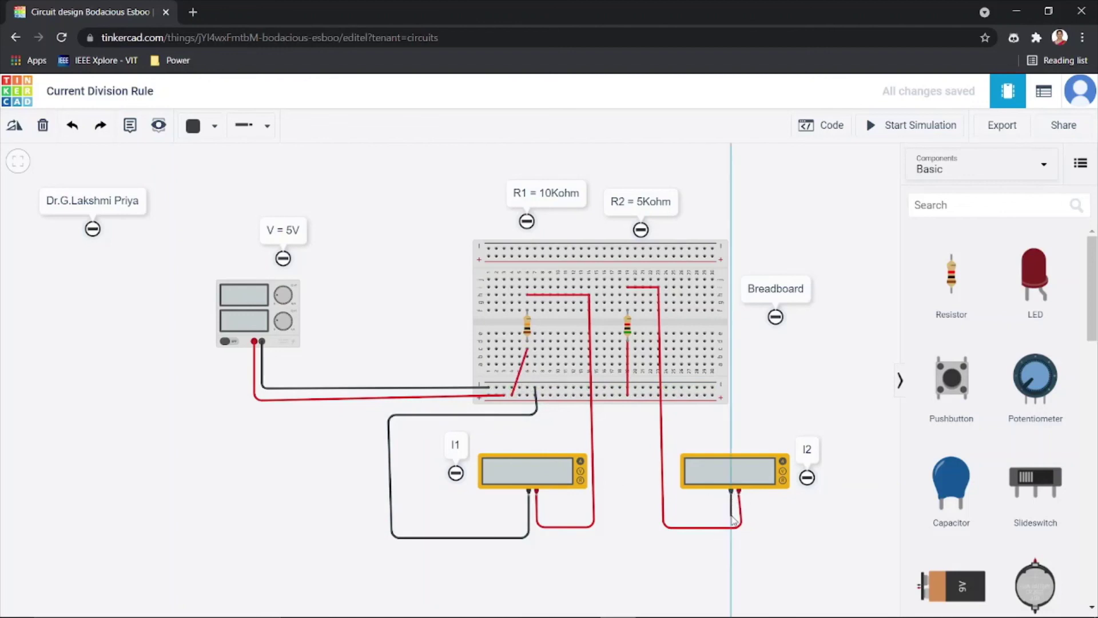
{"action": "left_click", "coordinate": [731, 518]}
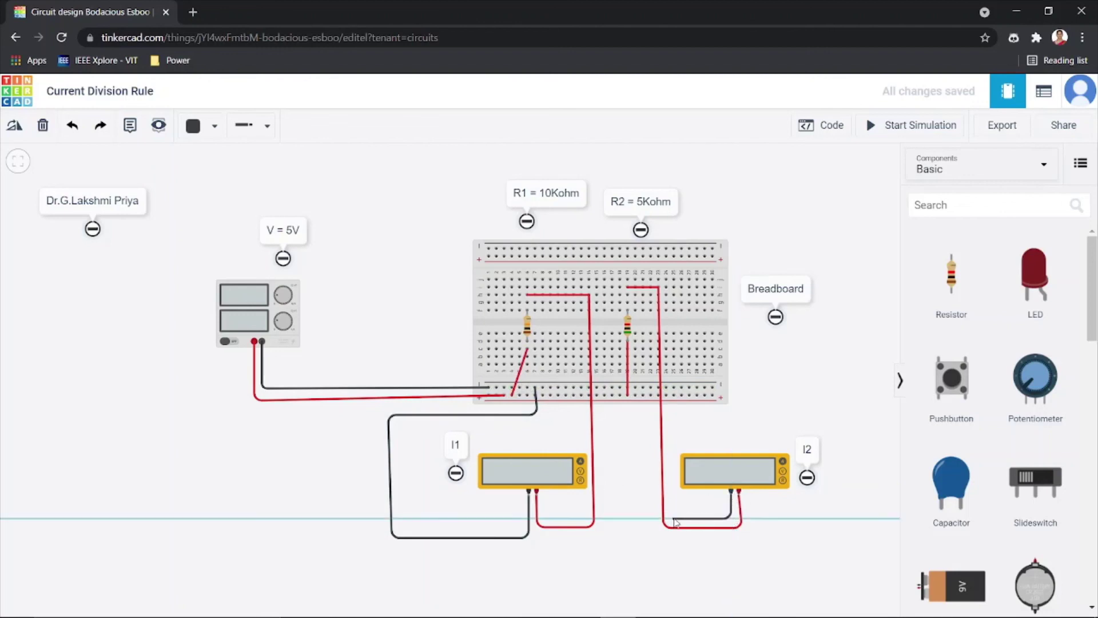
{"action": "left_click", "coordinate": [675, 519]}
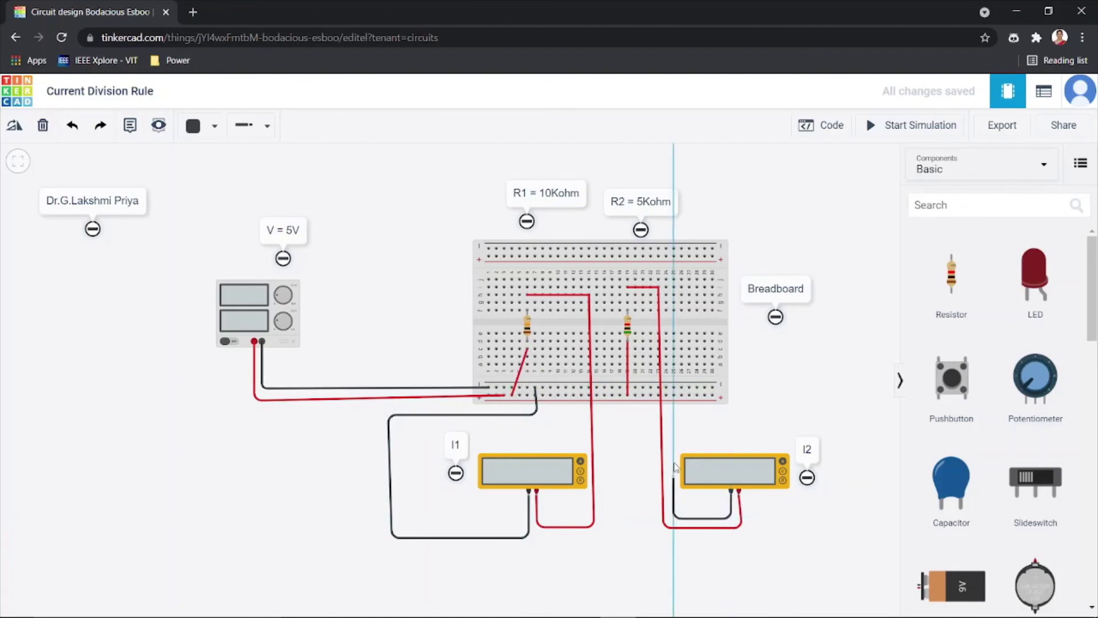
{"action": "left_click", "coordinate": [675, 389]}
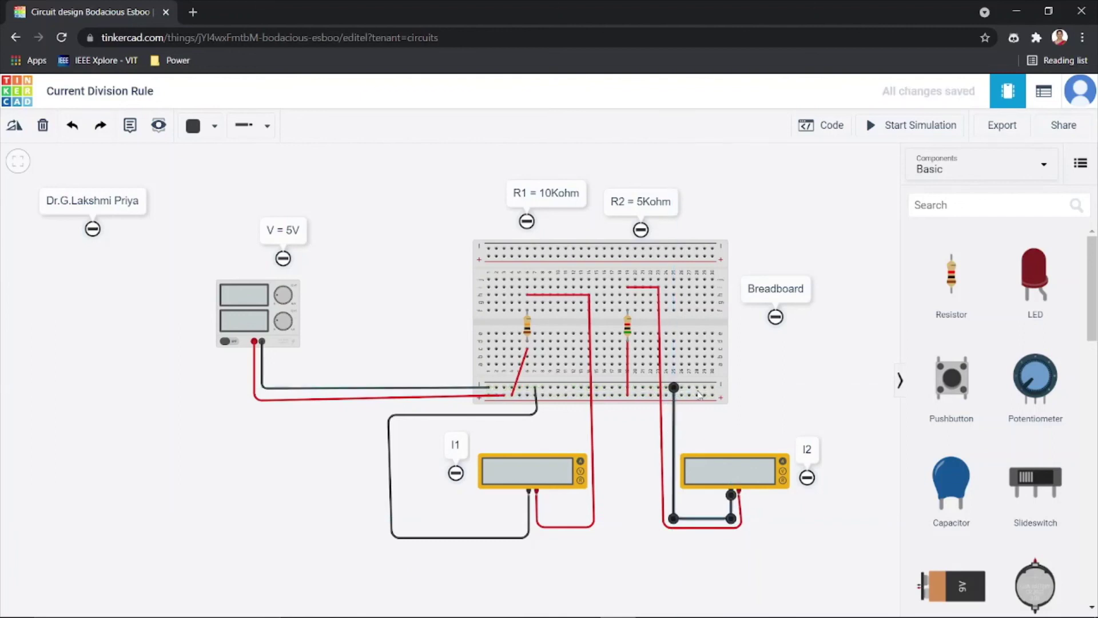
{"action": "left_click", "coordinate": [792, 399]}
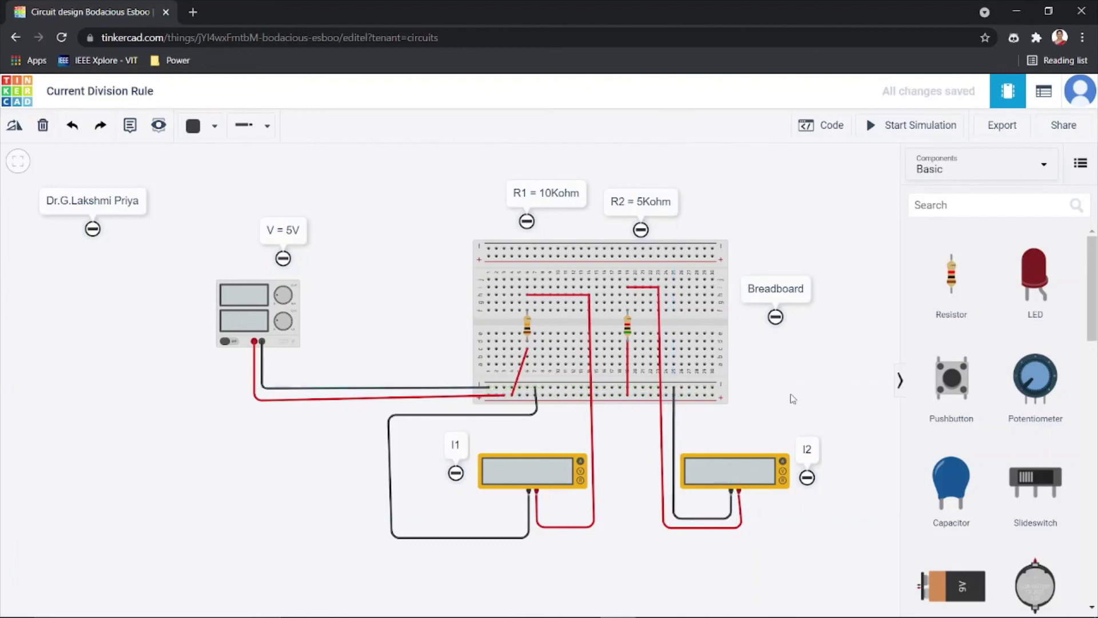
Run the breadboard simulation with the component library hidden to read the supply and branch currents, and stop it.
{"action": "left_click", "coordinate": [899, 381]}
{"action": "left_click", "coordinate": [874, 128]}
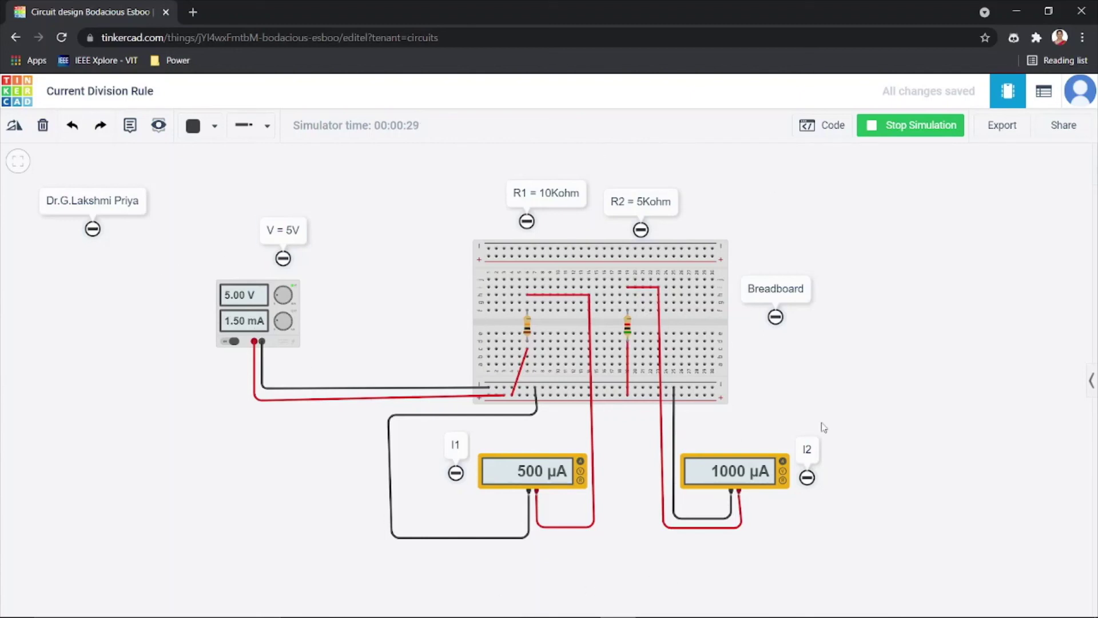
{"action": "left_click", "coordinate": [874, 127]}
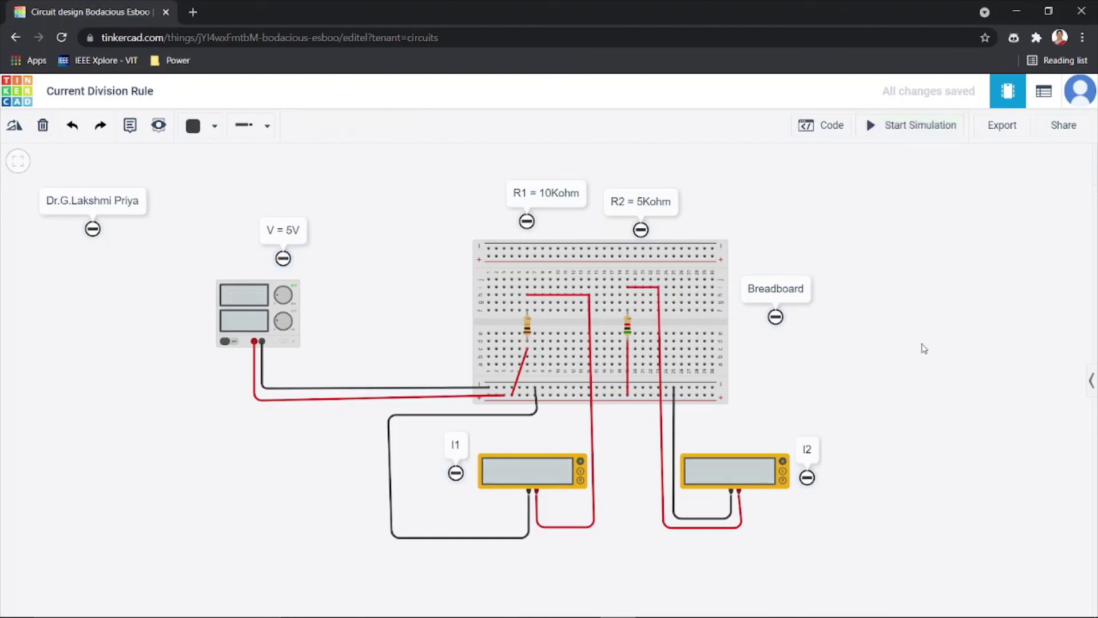